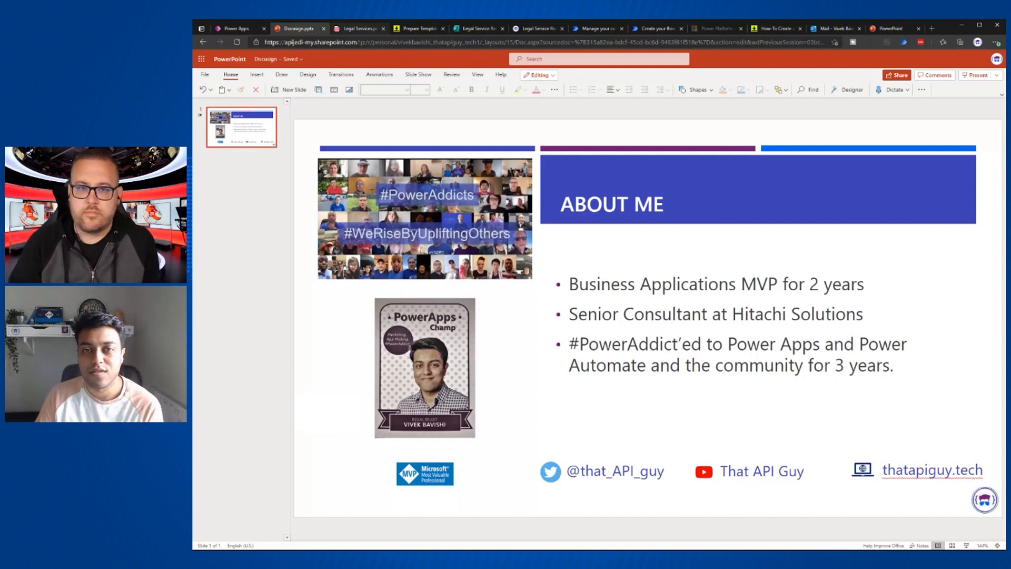
# - Switch from the About Me slide to the Legal Services.pdf contract in the browser
pyautogui.click(361, 29)
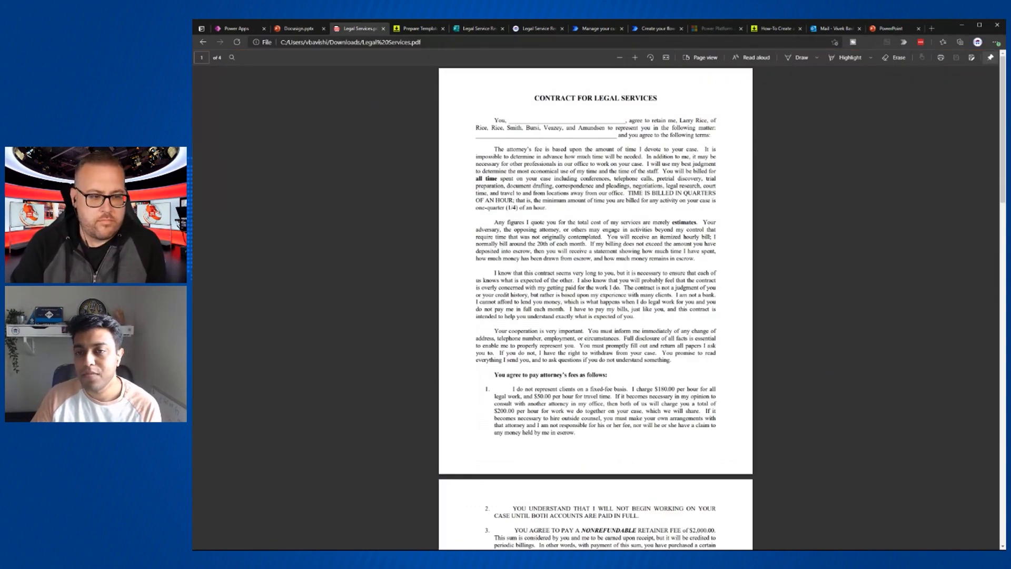
# - Review the contract's later pages and signature block, then return to the Legal Service Request Form template
pyautogui.scroll(-15, 596, 308)
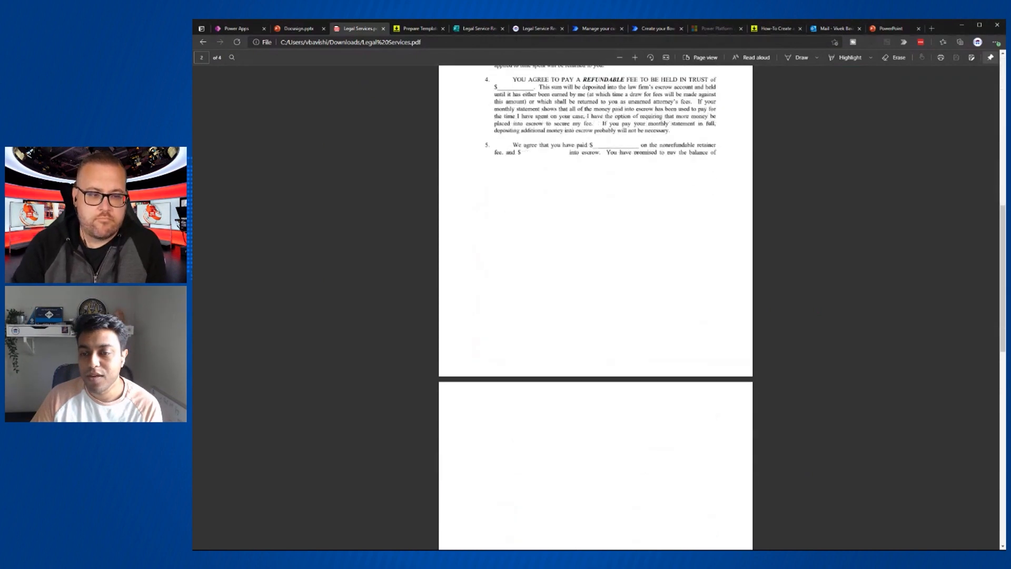
pyautogui.scroll(-10, 596, 308)
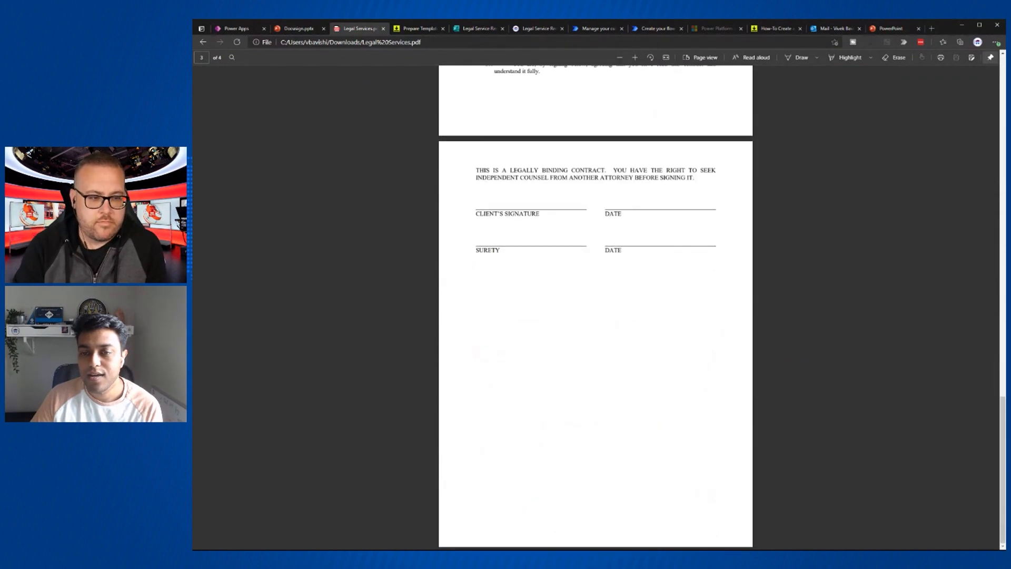
pyautogui.scroll(10, 530, 283)
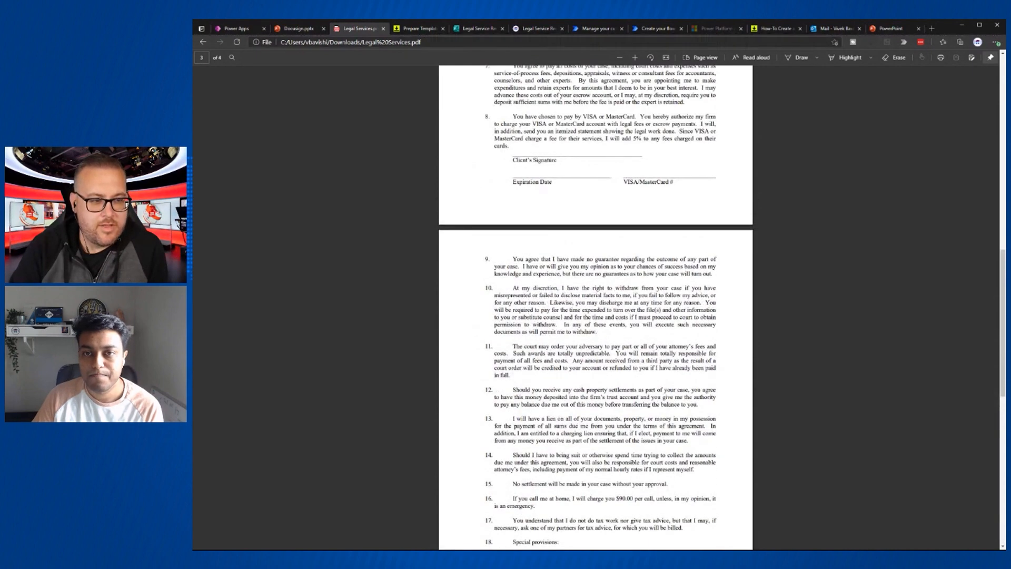
pyautogui.click(416, 30)
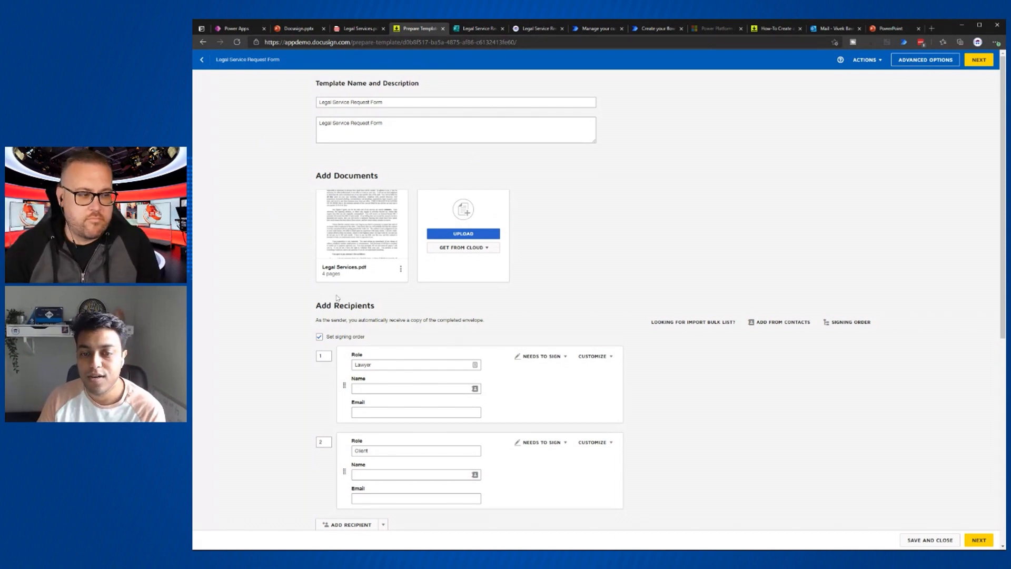
# - Look over the template's recipients and messages, then proceed to the Add Fields page
pyautogui.moveTo(380, 245)
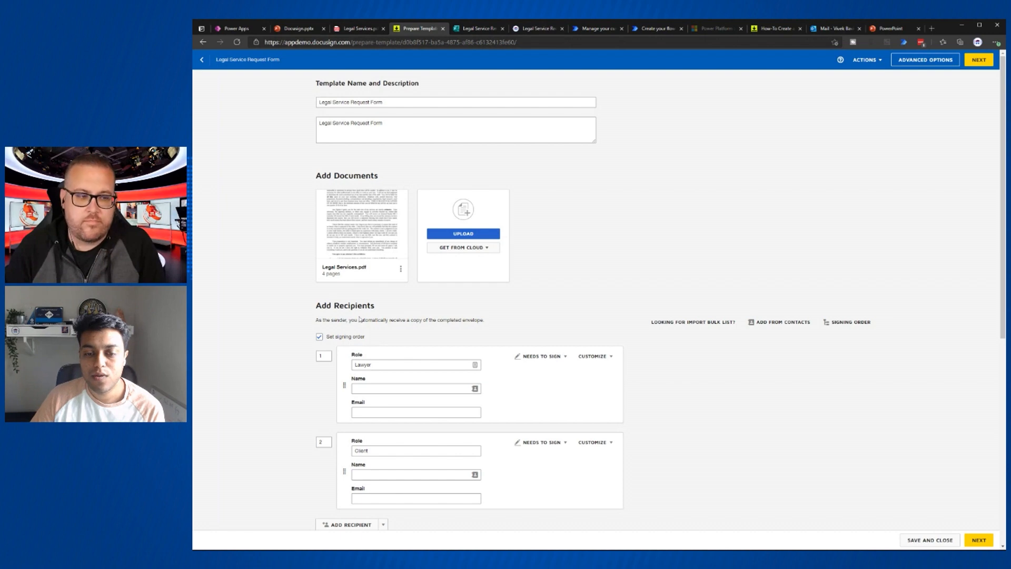
pyautogui.scroll(-4, 626, 384)
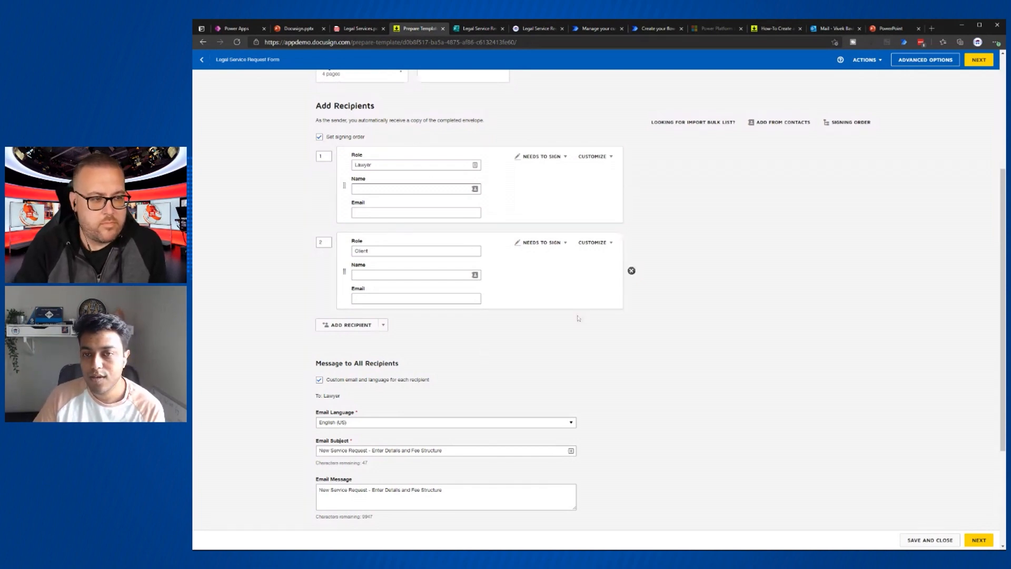
pyautogui.scroll(3, 584, 320)
pyautogui.scroll(-6, 586, 321)
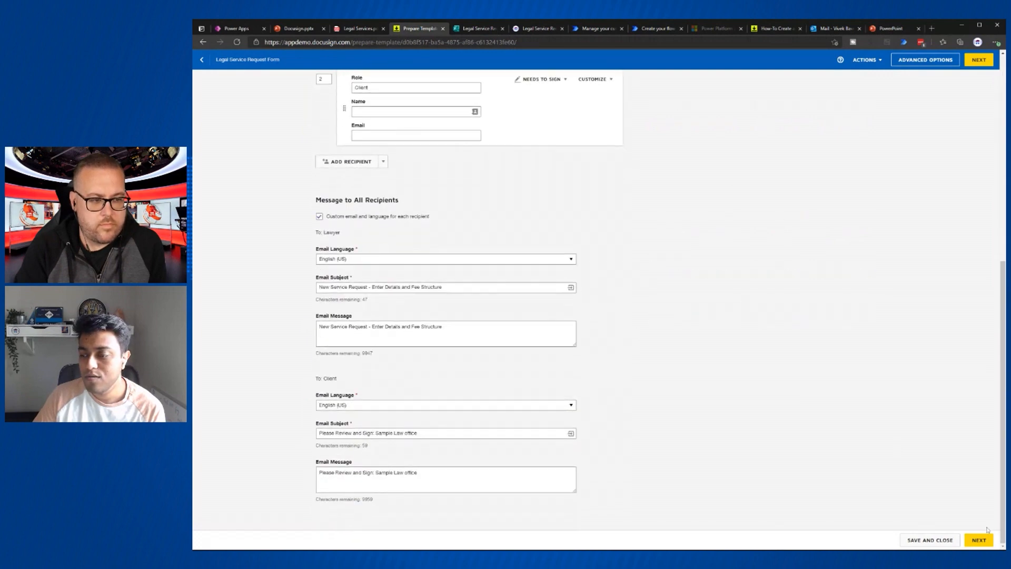
pyautogui.click(981, 540)
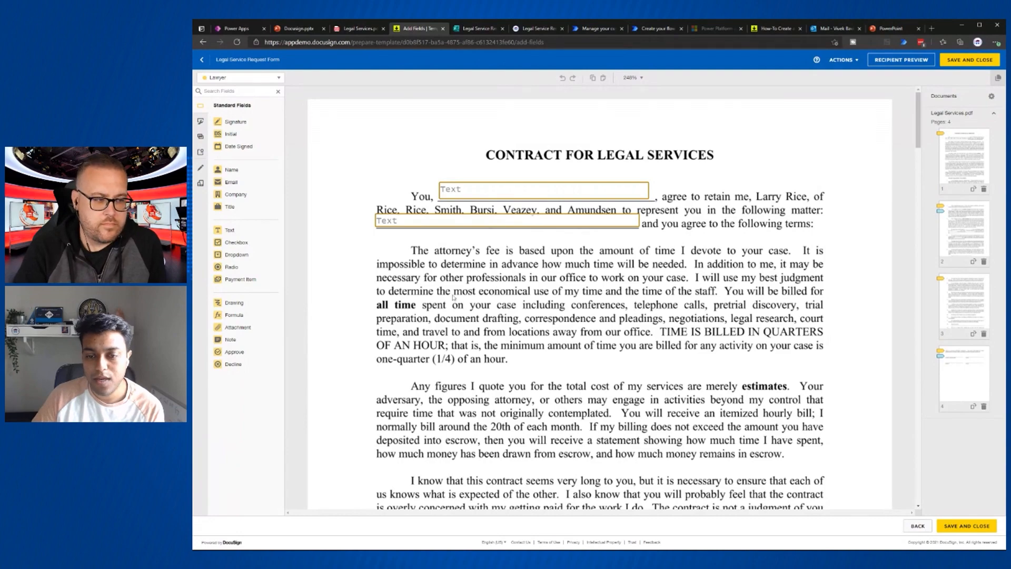
# - Scroll to the clause 4 refundable-fee field on page 2 and open the recipient dropdown
pyautogui.scroll(-15, 453, 298)
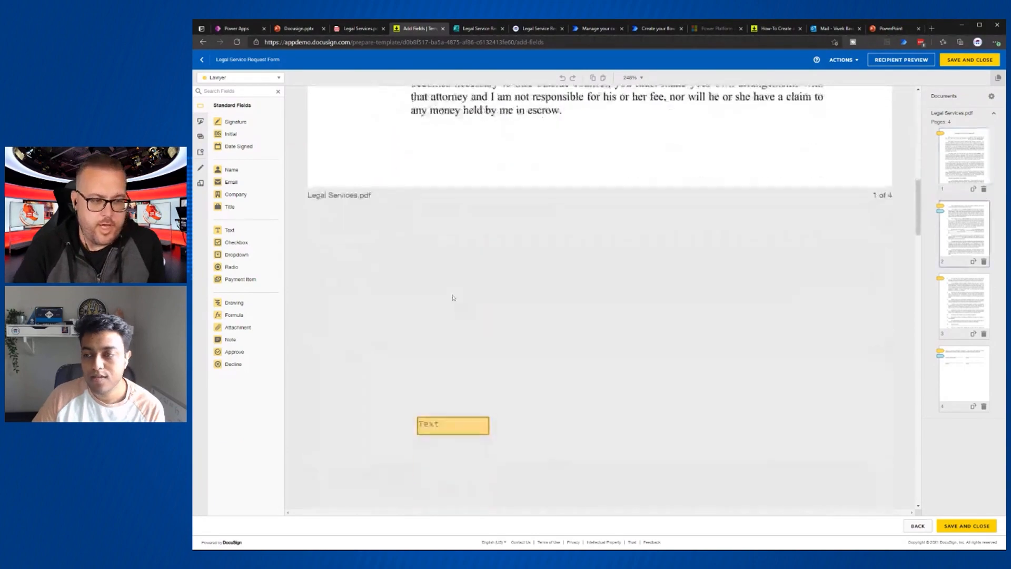
pyautogui.scroll(-5, 453, 298)
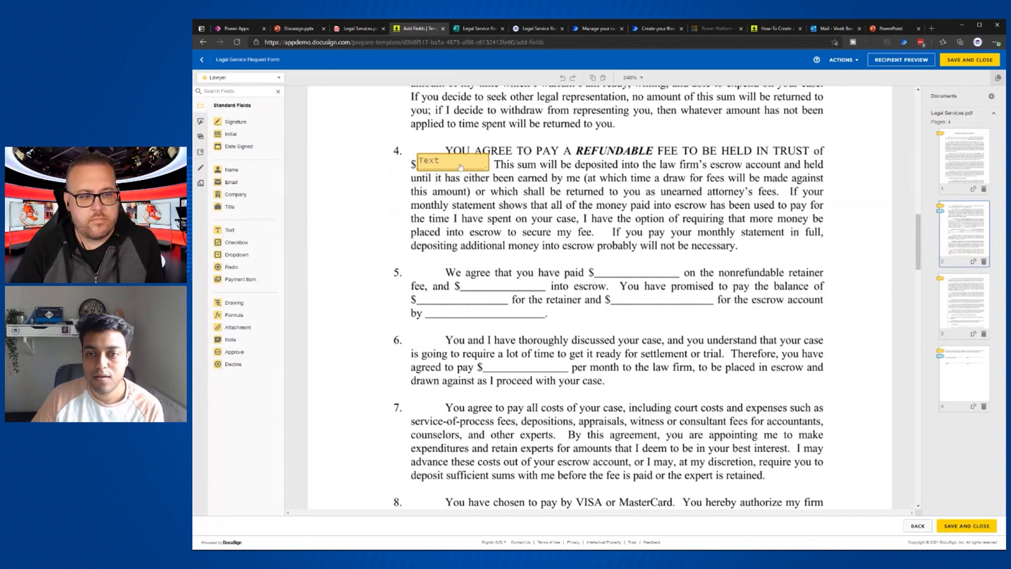
pyautogui.click(230, 79)
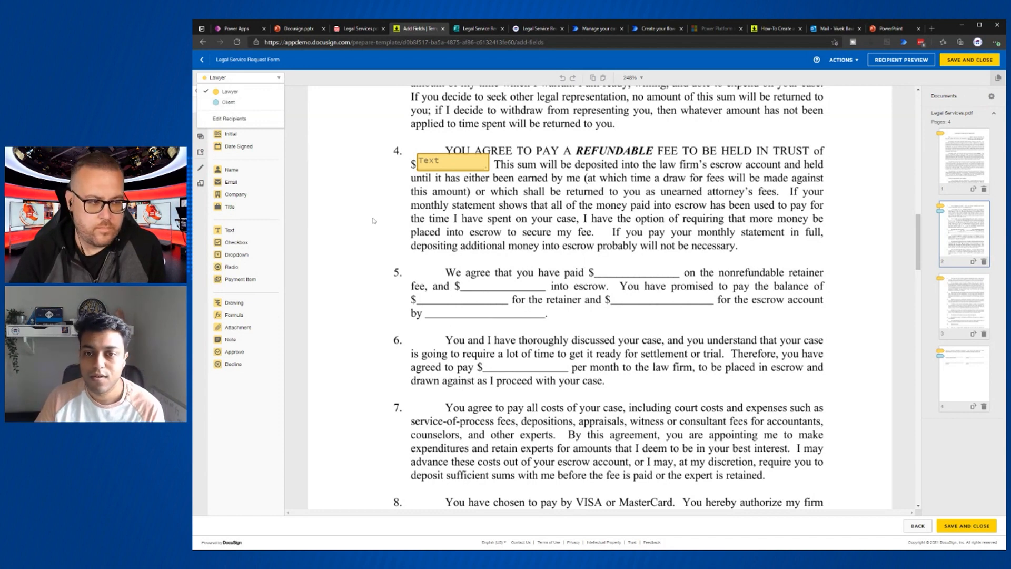
# - Inspect the clause 4 fee field and reveal its data label 'Retainer'
pyautogui.click(432, 167)
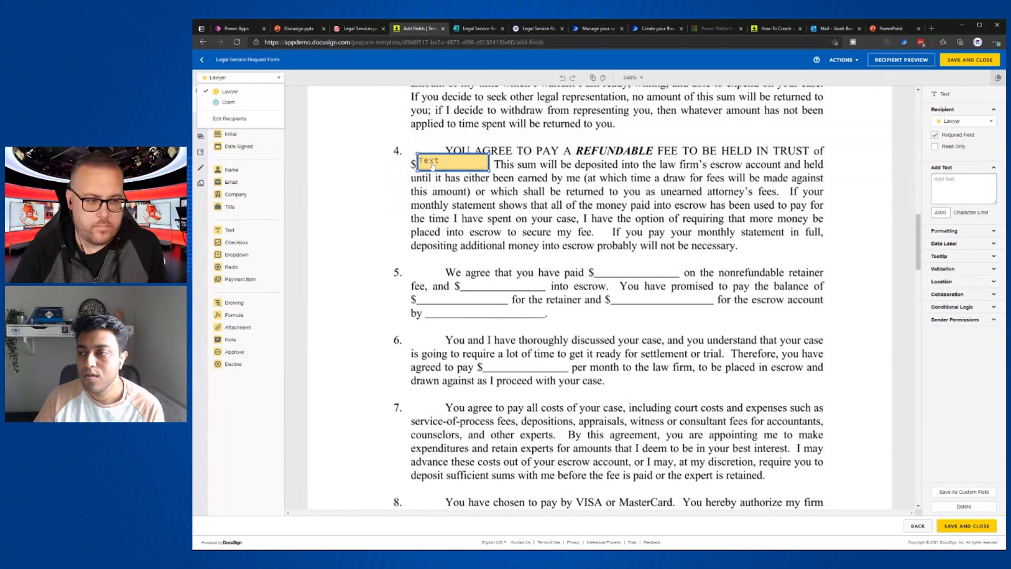
pyautogui.click(944, 244)
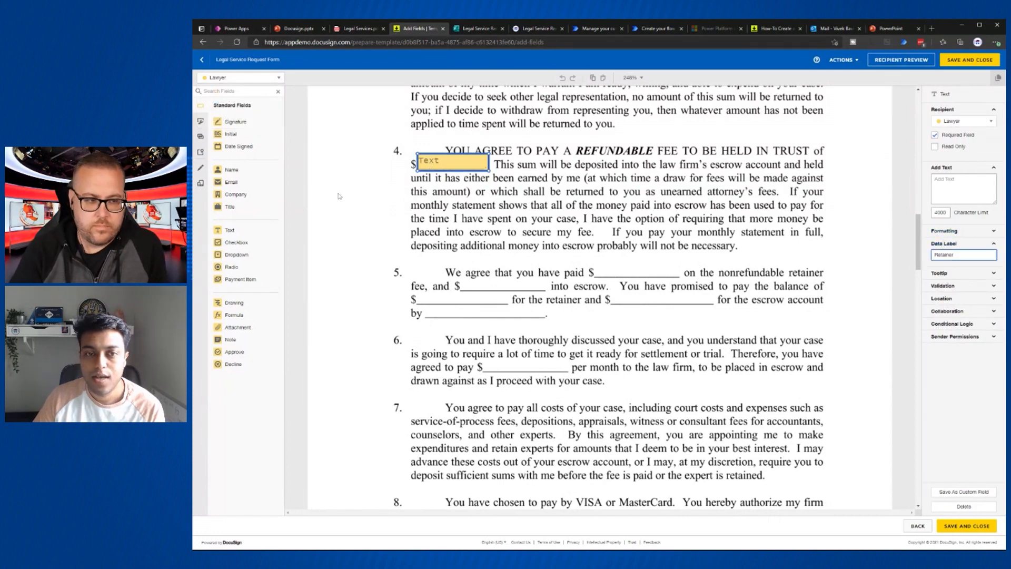
pyautogui.scroll(-5, 437, 270)
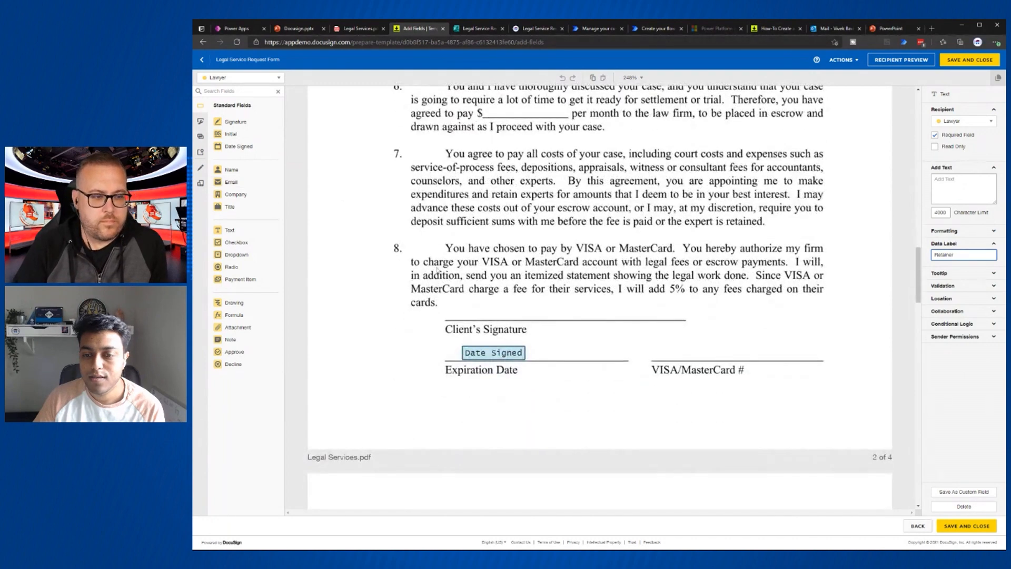
pyautogui.scroll(-10, 444, 364)
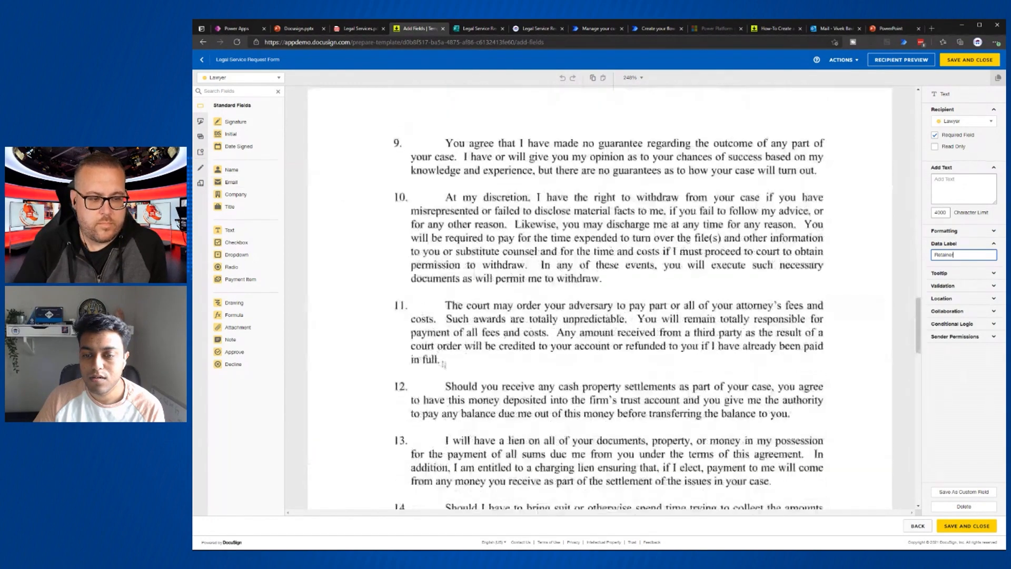
pyautogui.scroll(-10, 444, 364)
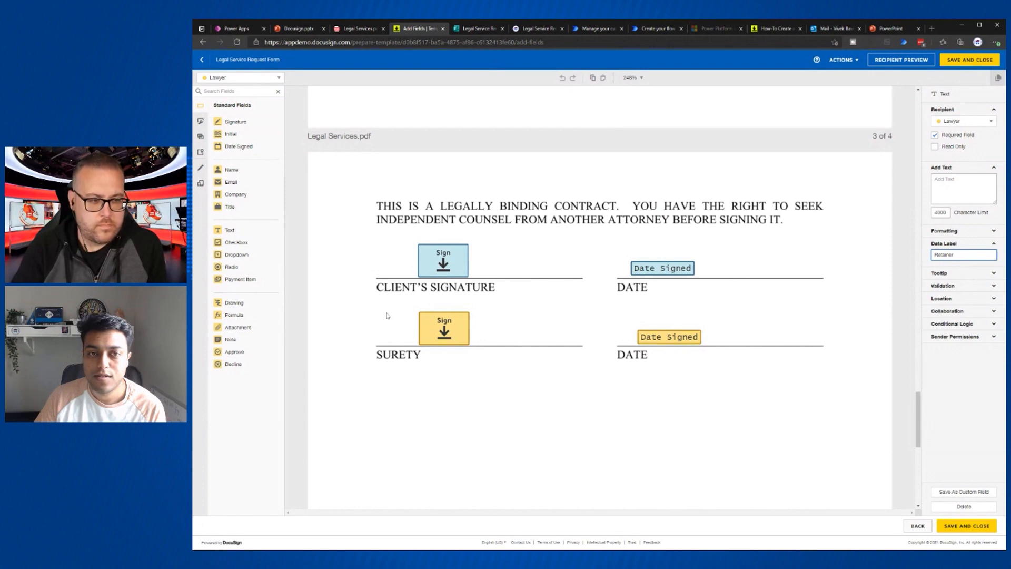
# - Make Client the active recipient and scroll through the contract's fields
pyautogui.click(252, 78)
pyautogui.click(247, 104)
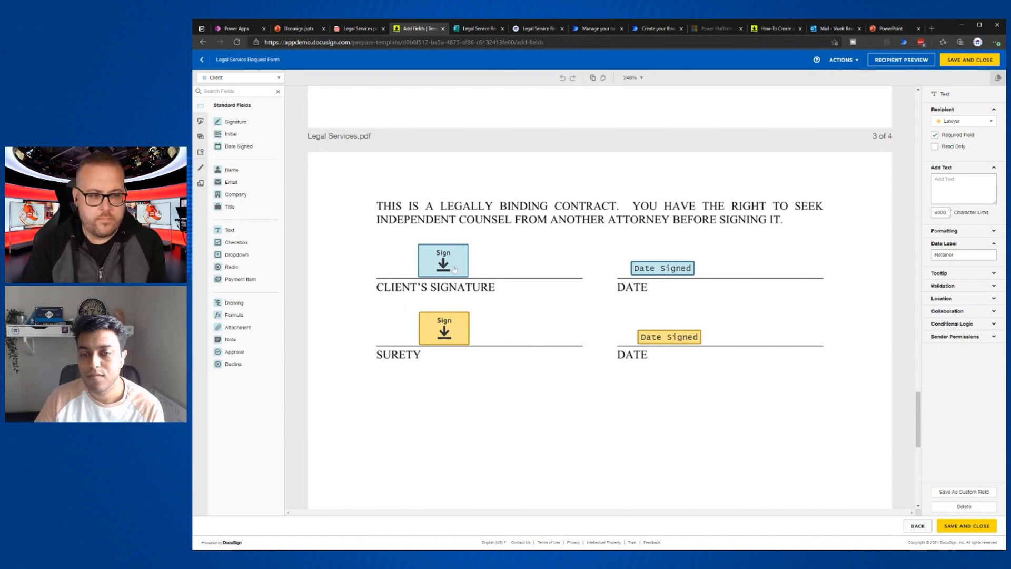
pyautogui.scroll(3, 661, 308)
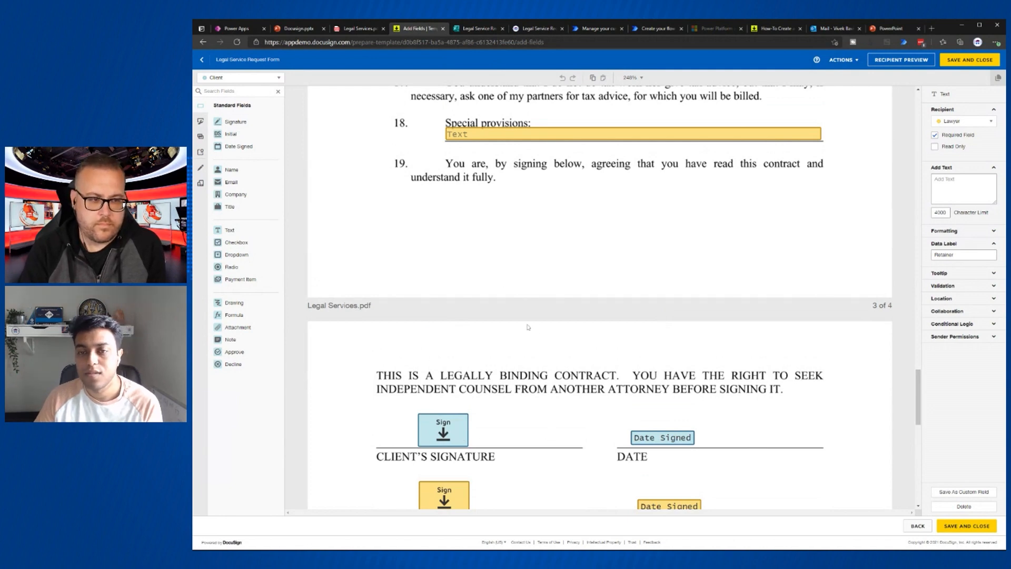
pyautogui.scroll(5, 539, 329)
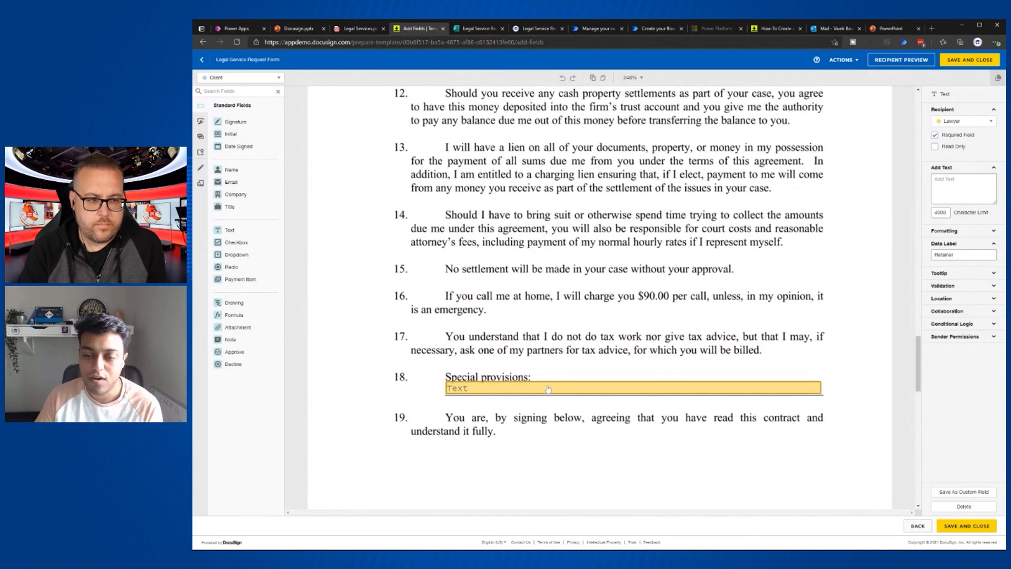
pyautogui.scroll(-6, 623, 421)
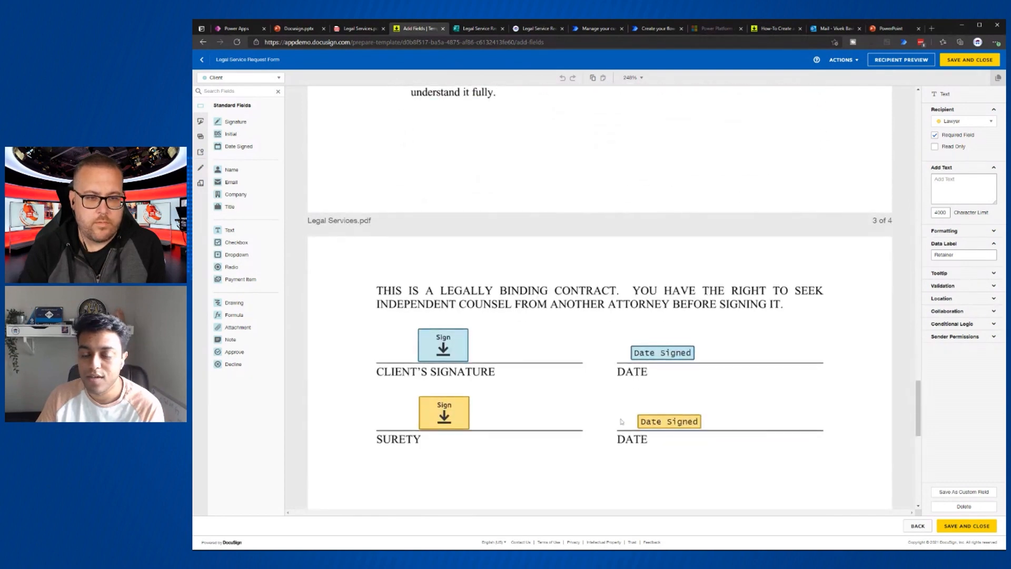
pyautogui.scroll(3, 482, 343)
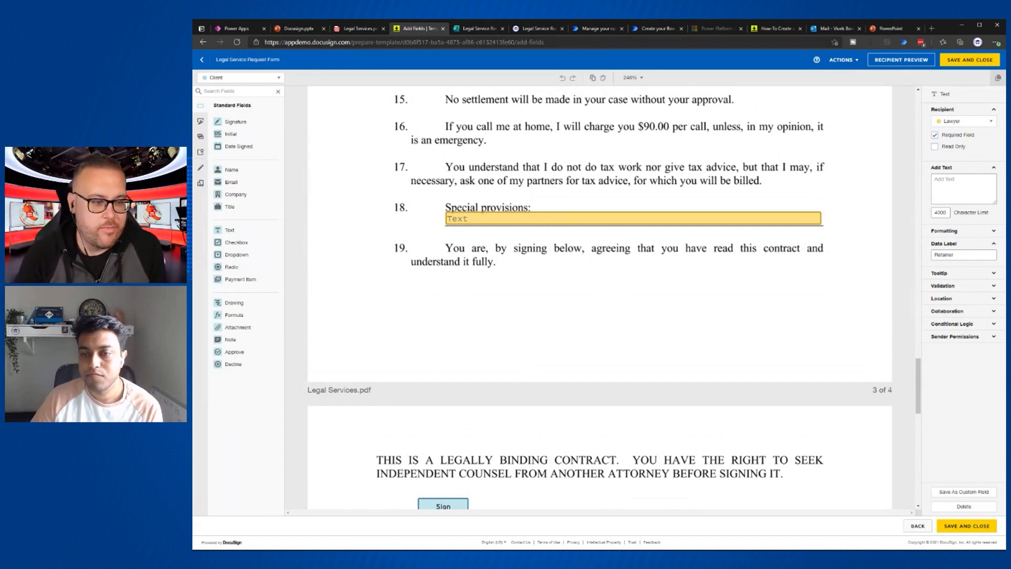
pyautogui.scroll(4, 467, 274)
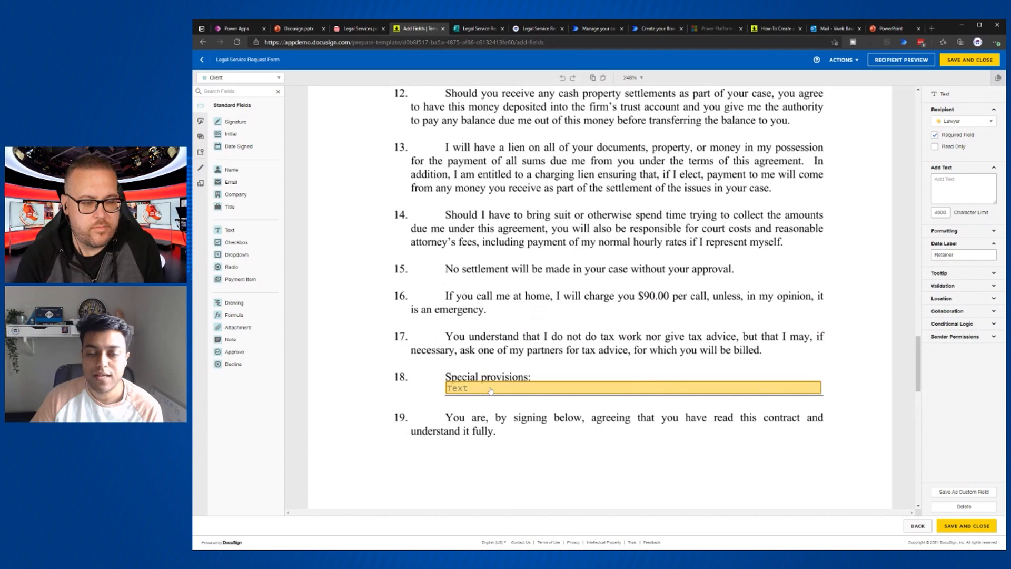
pyautogui.scroll(5, 488, 389)
pyautogui.scroll(6, 487, 389)
pyautogui.scroll(-12, 488, 389)
pyautogui.scroll(5, 487, 388)
pyautogui.scroll(15, 451, 430)
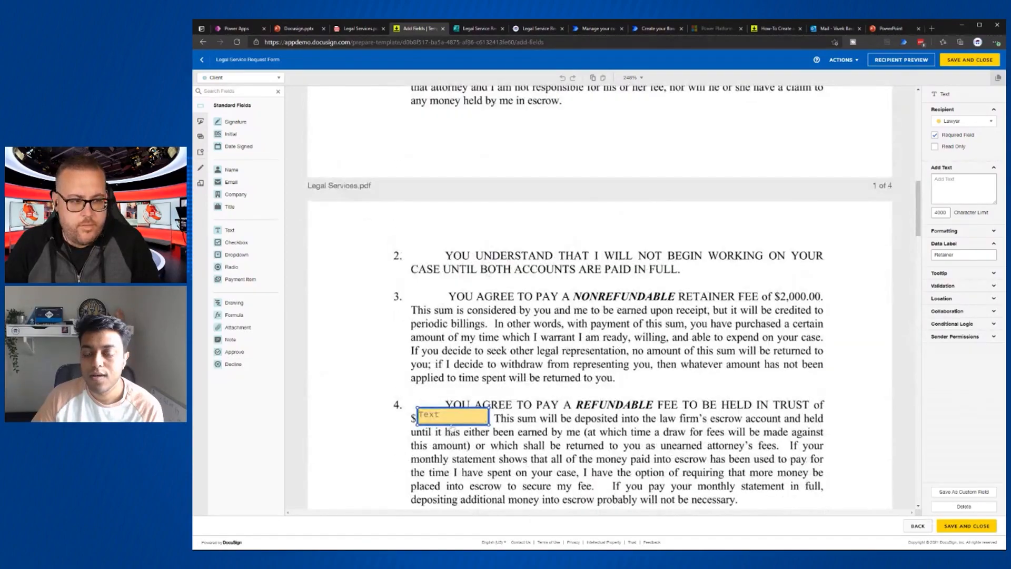
pyautogui.scroll(1, 508, 383)
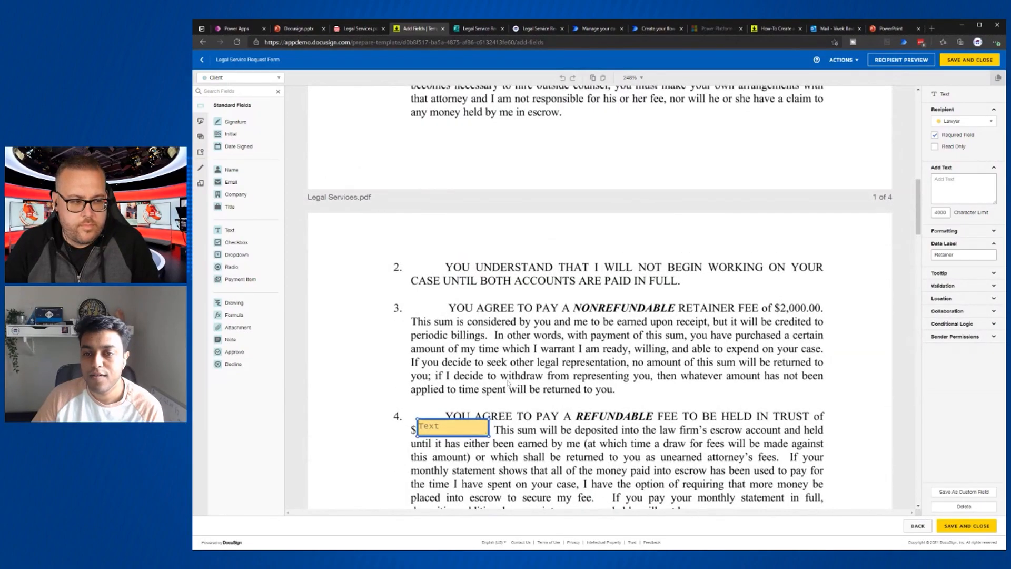
pyautogui.scroll(12, 508, 384)
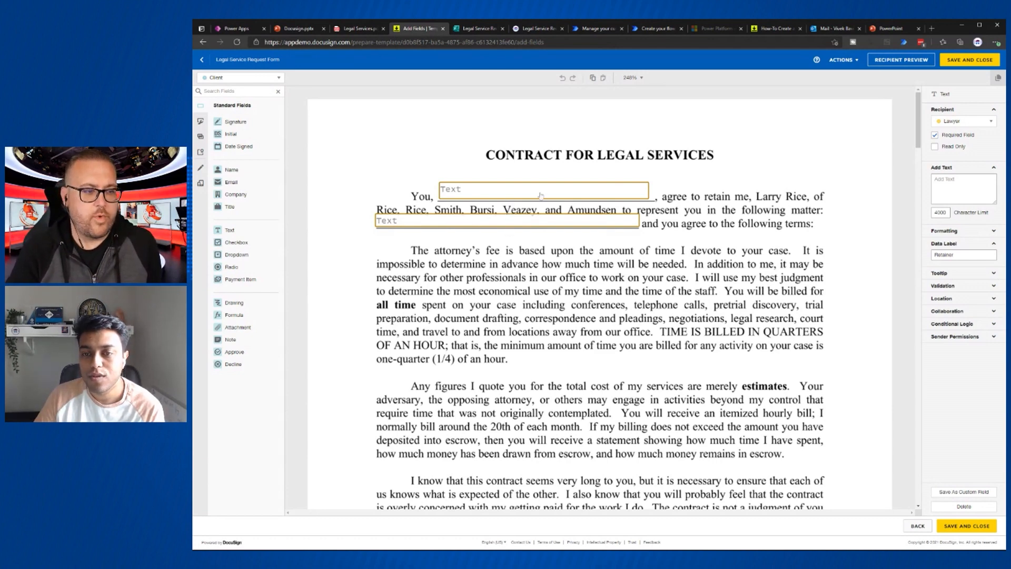
# - Inspect the client name field on page 1, then make Lawyer the active recipient again
pyautogui.click(480, 197)
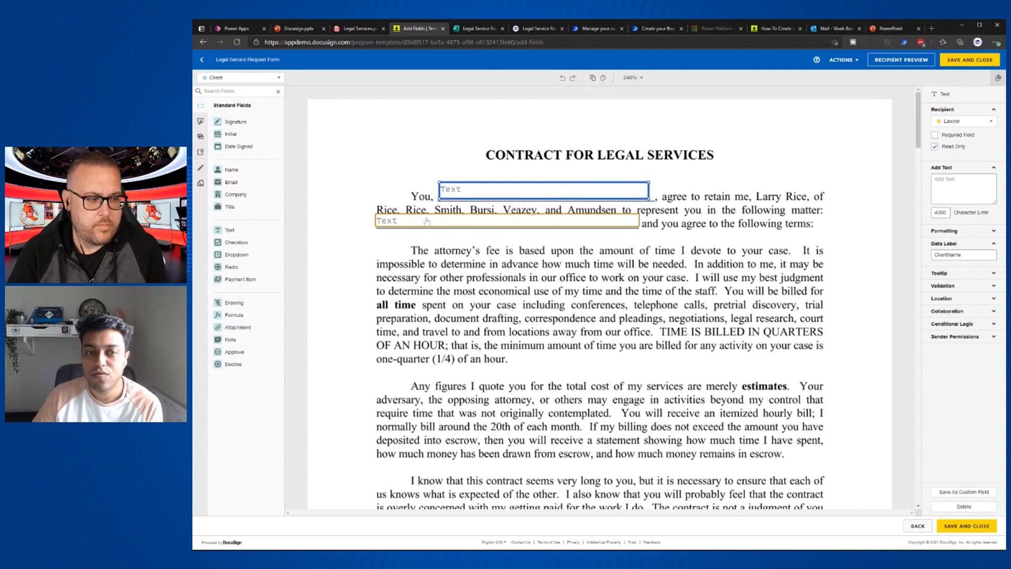
pyautogui.click(234, 79)
pyautogui.click(229, 96)
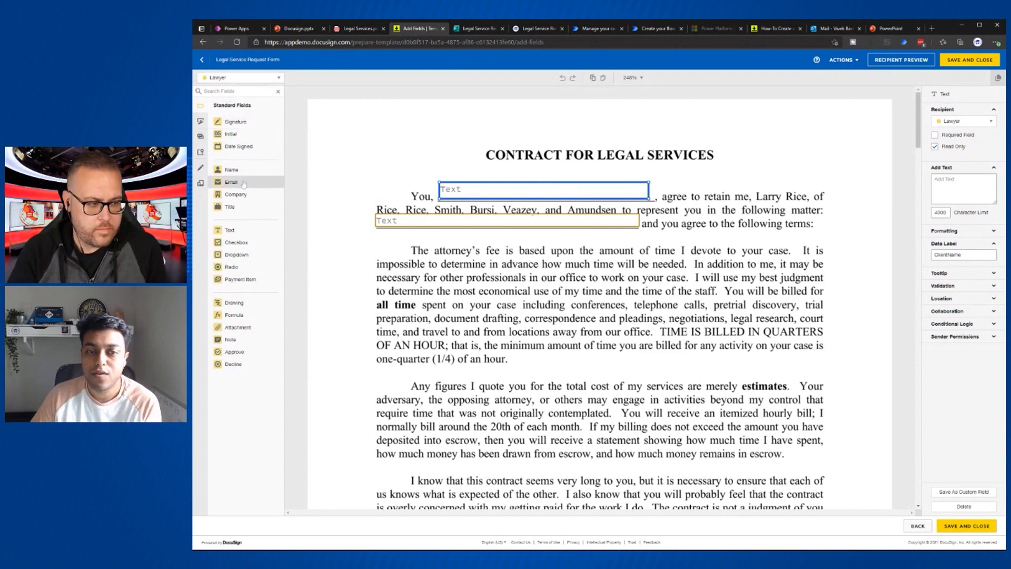
pyautogui.click(262, 79)
pyautogui.click(259, 82)
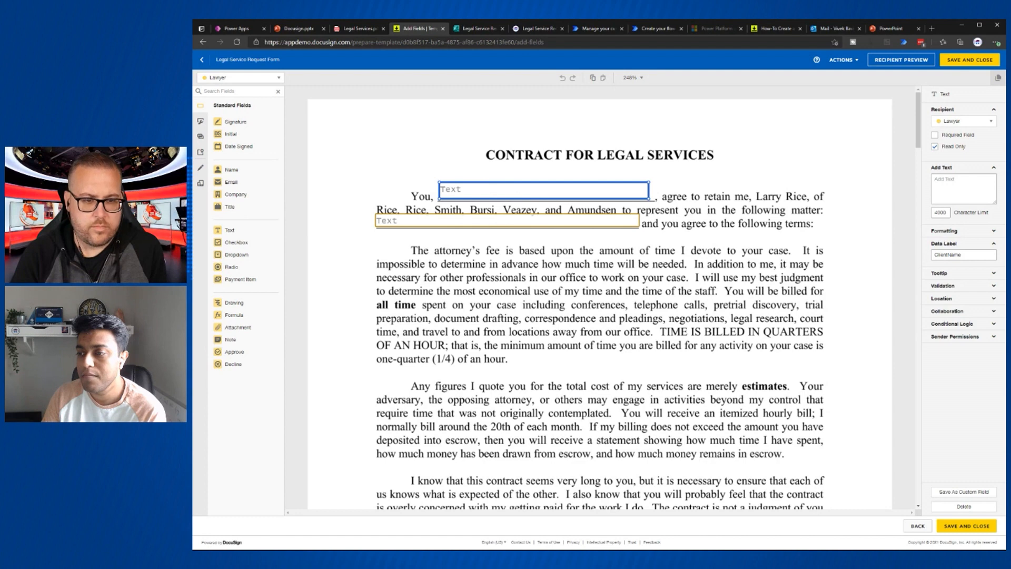
# - Check the Matter field, then view the Legal Service Request form embedded on thatapiguy.tech
pyautogui.click(566, 224)
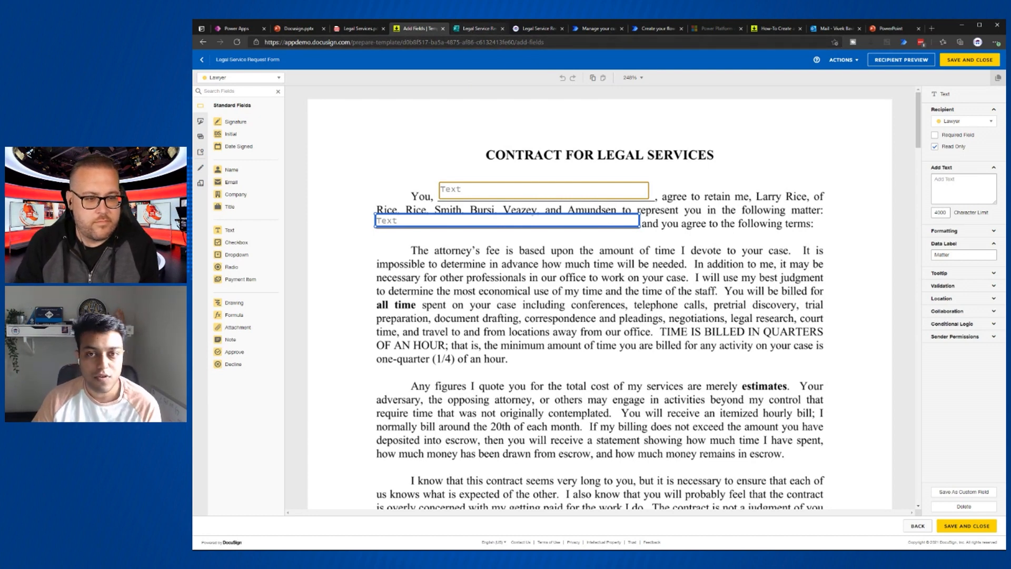
pyautogui.click(470, 30)
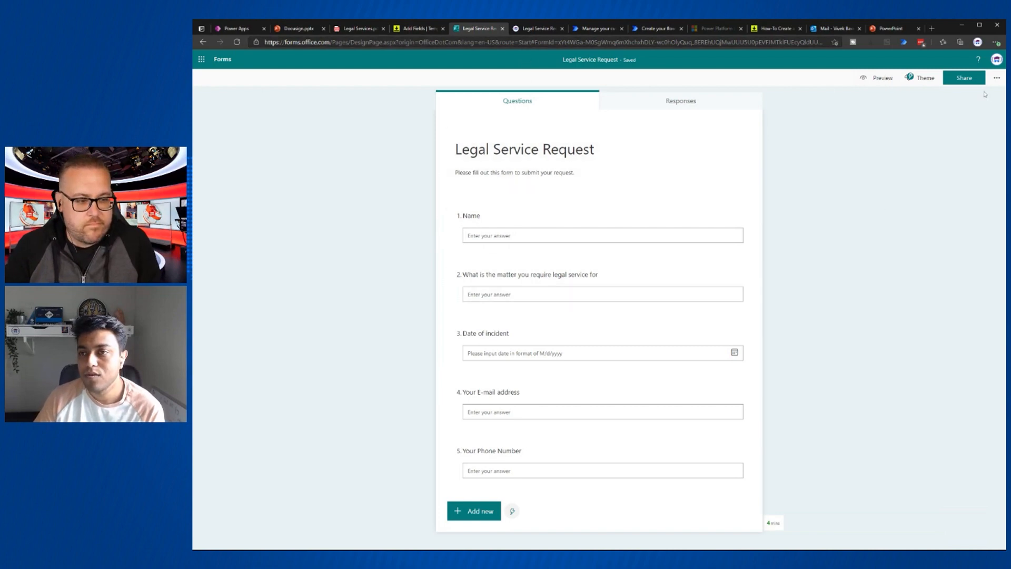
pyautogui.click(524, 31)
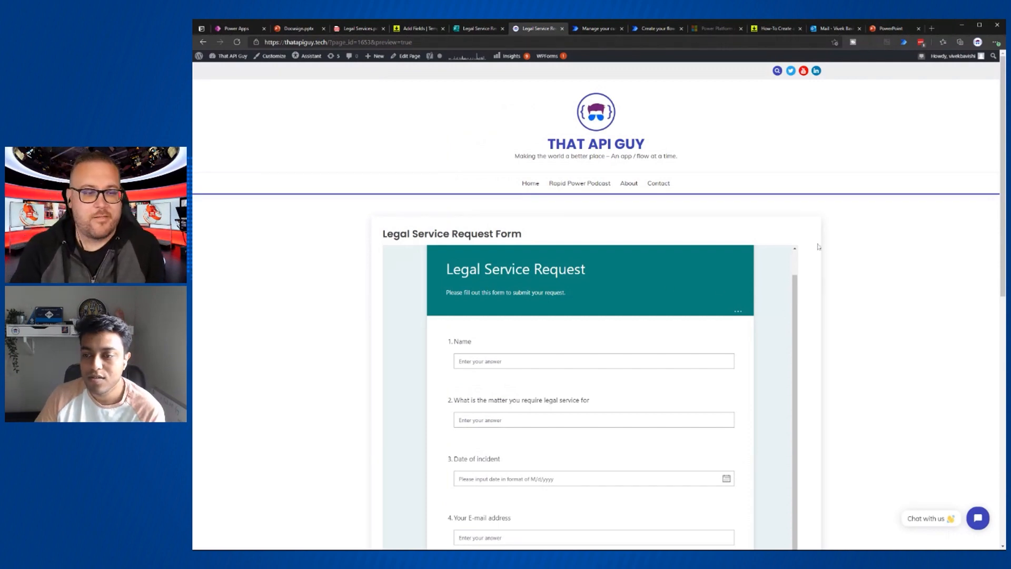
# - Review the full embedded form and Submit button, then return to the DocuSign Plus connector
pyautogui.scroll(-3, 818, 246)
pyautogui.scroll(-1, 818, 246)
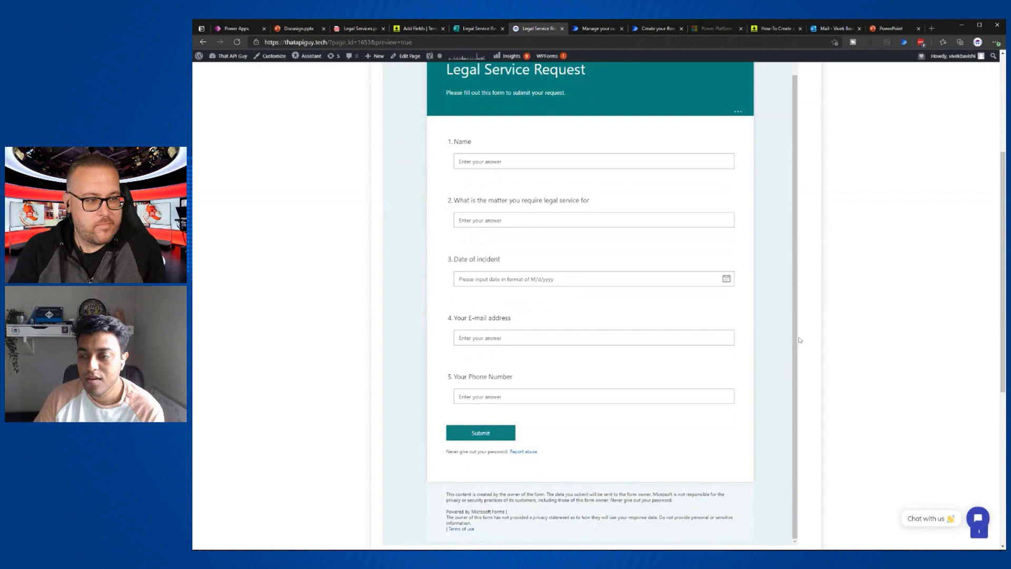
pyautogui.scroll(1, 588, 344)
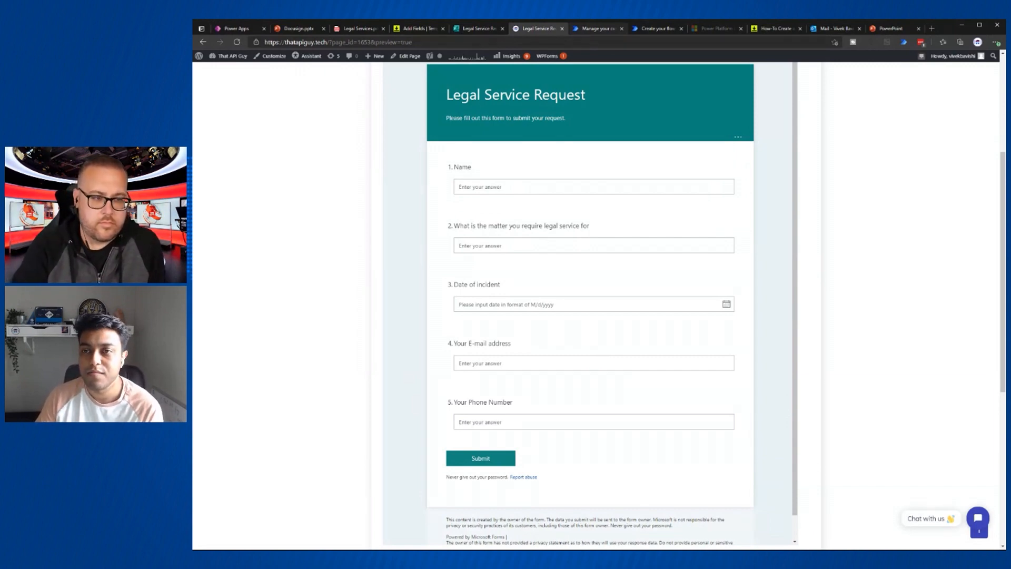
pyautogui.click(599, 30)
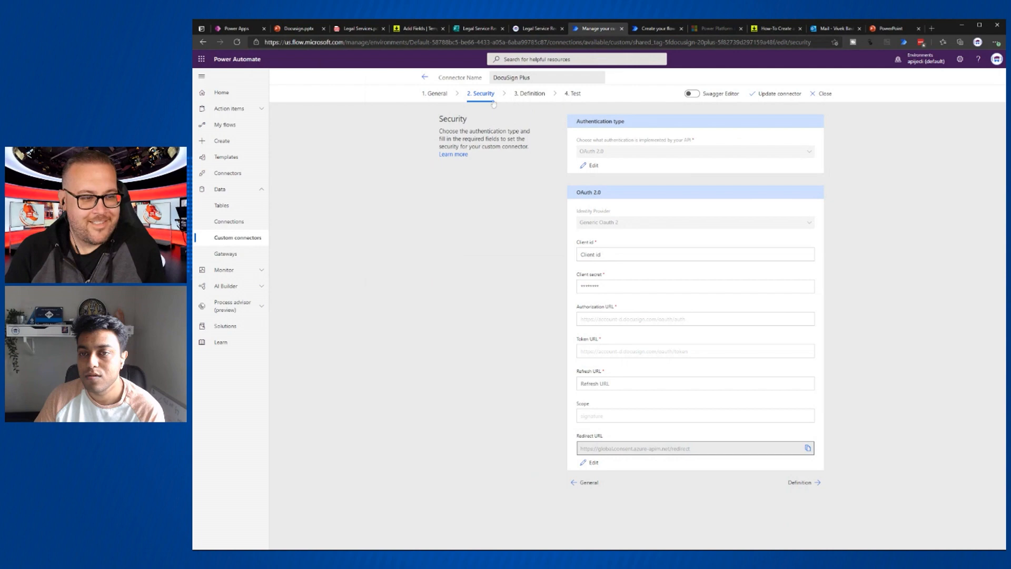
# - Show the connector's General step with host demo.docusign.net and base URL /restapi/v2.1
pyautogui.click(429, 95)
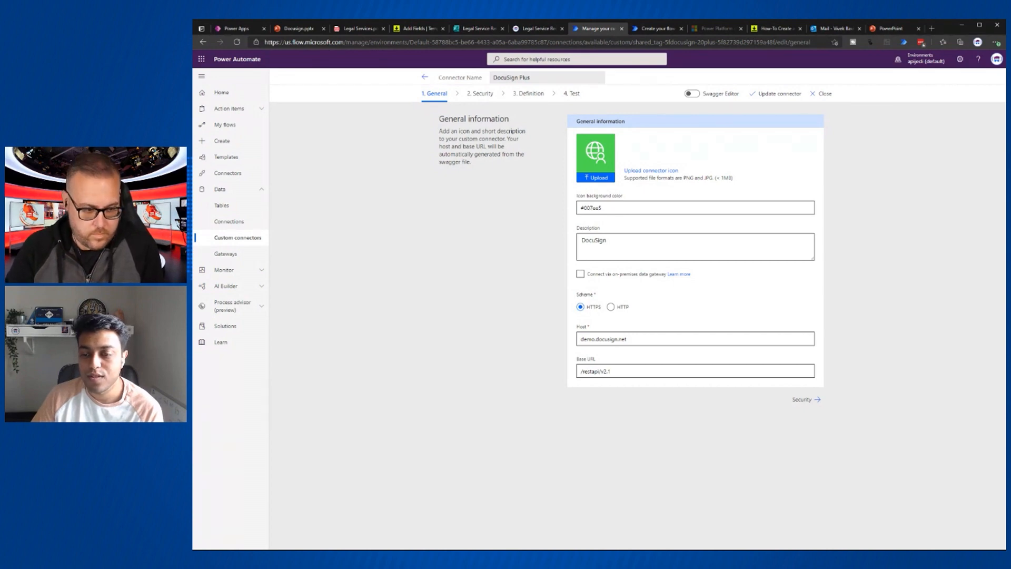
# - Select the base URL, then go to Security and make the OAuth 2.0 settings editable
pyautogui.moveTo(580, 372); pyautogui.dragTo(611, 371)
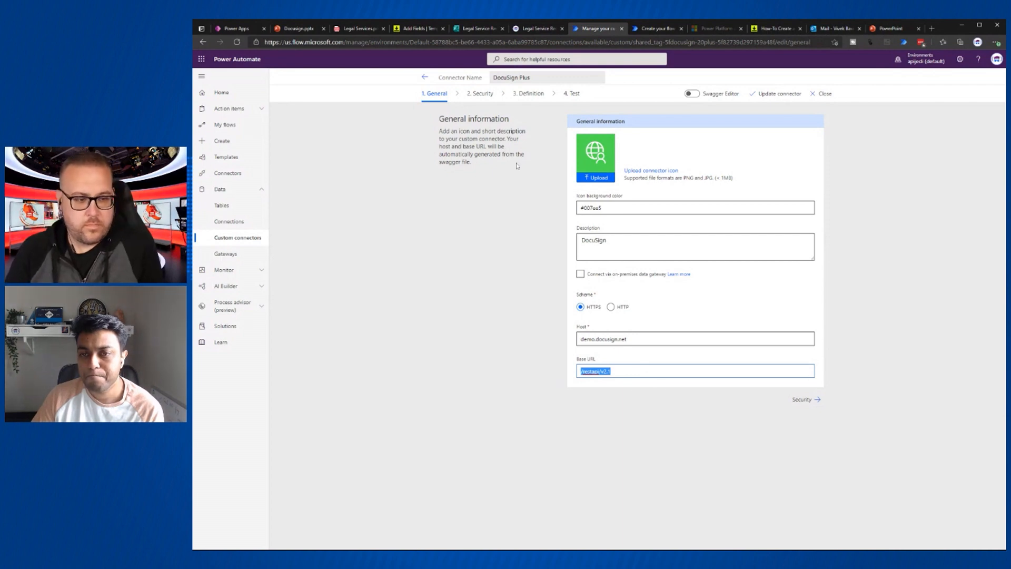
pyautogui.click(485, 95)
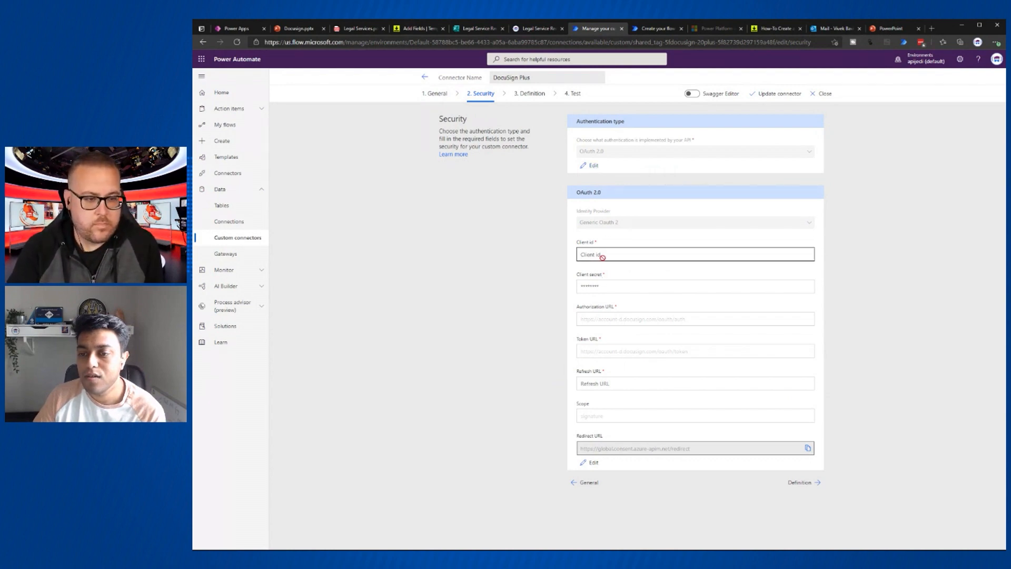
pyautogui.click(591, 165)
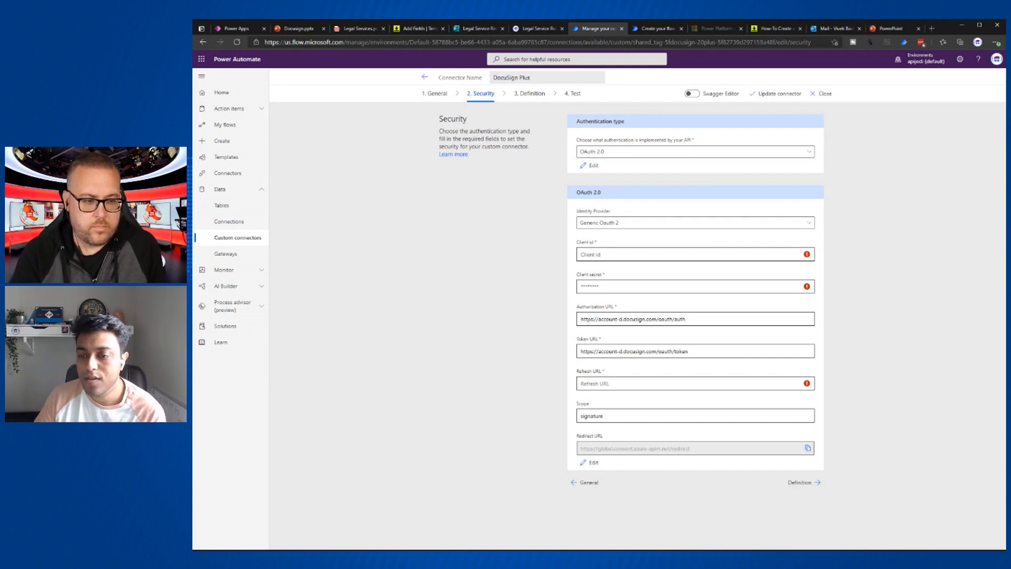
pyautogui.moveTo(685, 320); pyautogui.dragTo(576, 323)
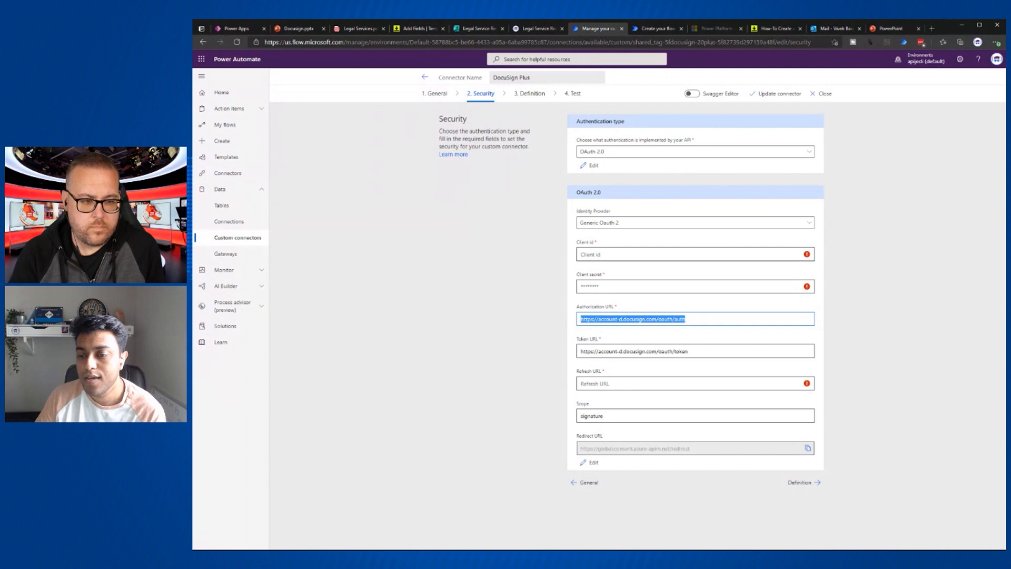
pyautogui.tripleClick(701, 352)
pyautogui.hotkey('ctrl', 'c')
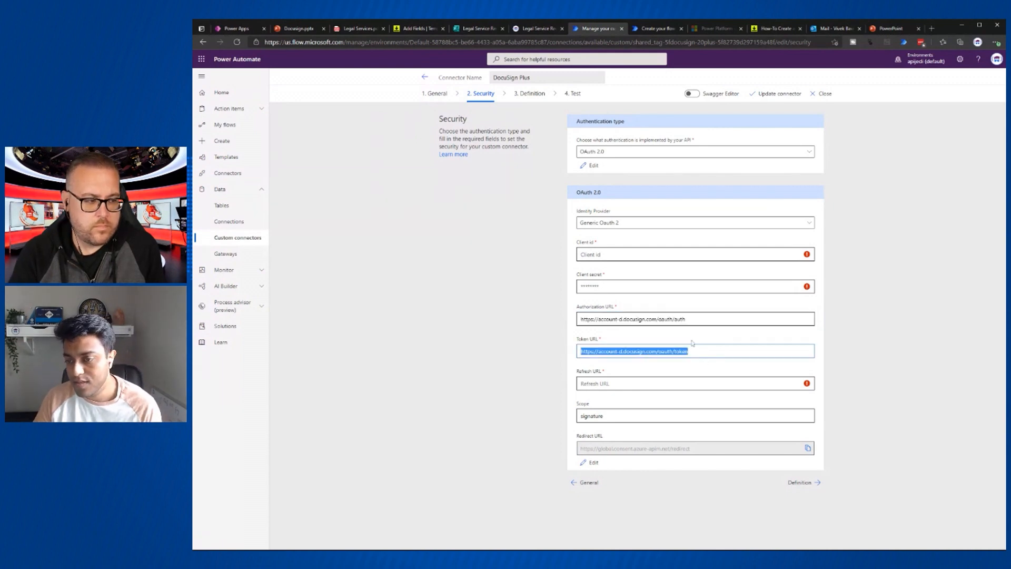
pyautogui.click(659, 383)
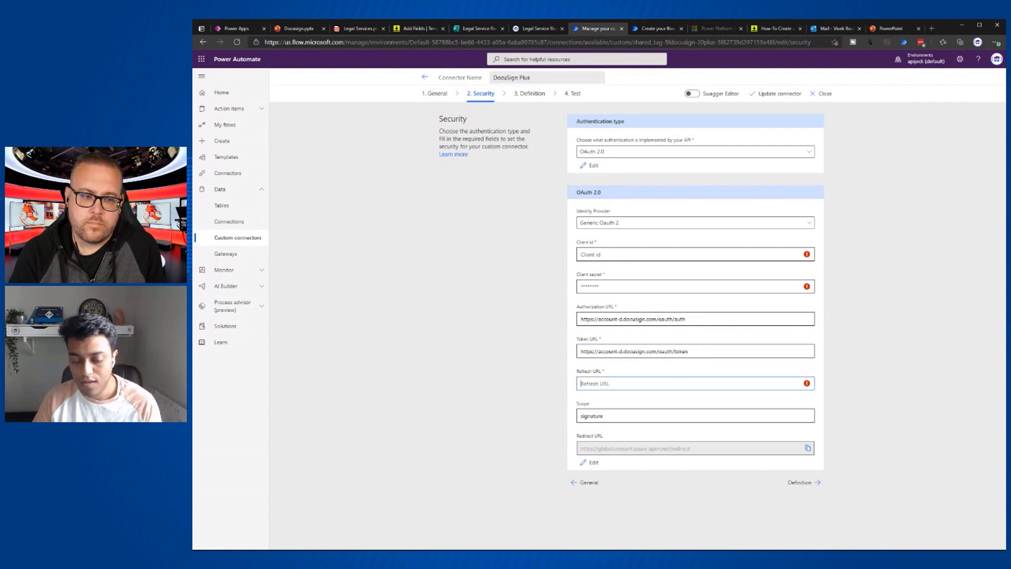
pyautogui.hotkey('ctrl', 'v')
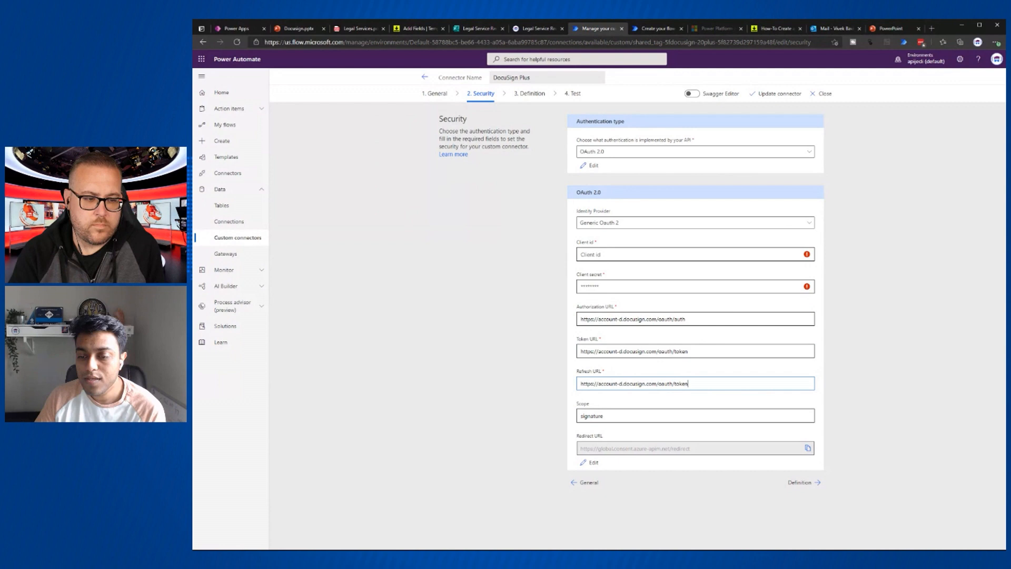
pyautogui.click(772, 29)
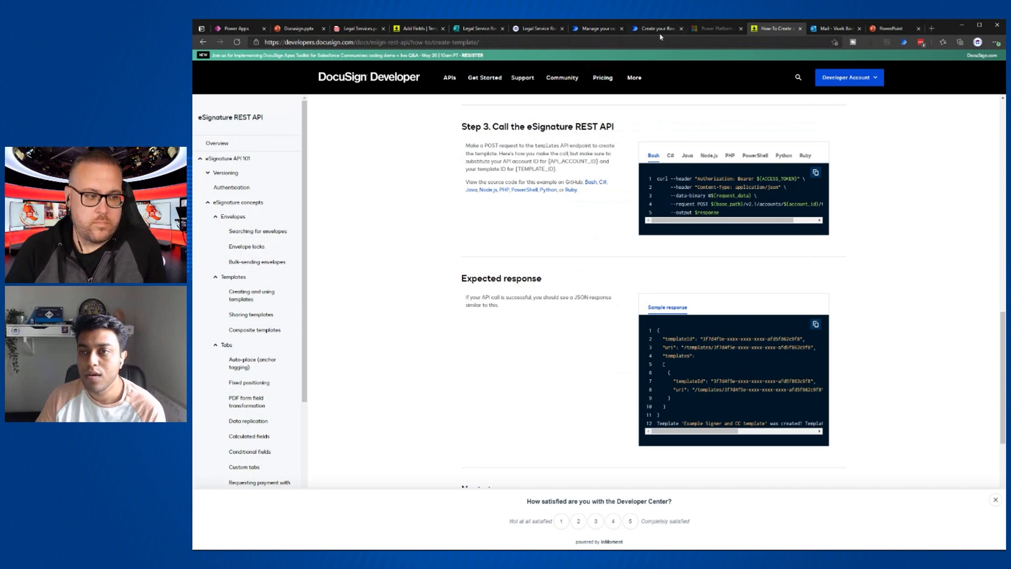
# - Scroll the developer docs sidebar and recheck the connector's security settings
pyautogui.scroll(-2, 267, 356)
pyautogui.scroll(-4, 268, 356)
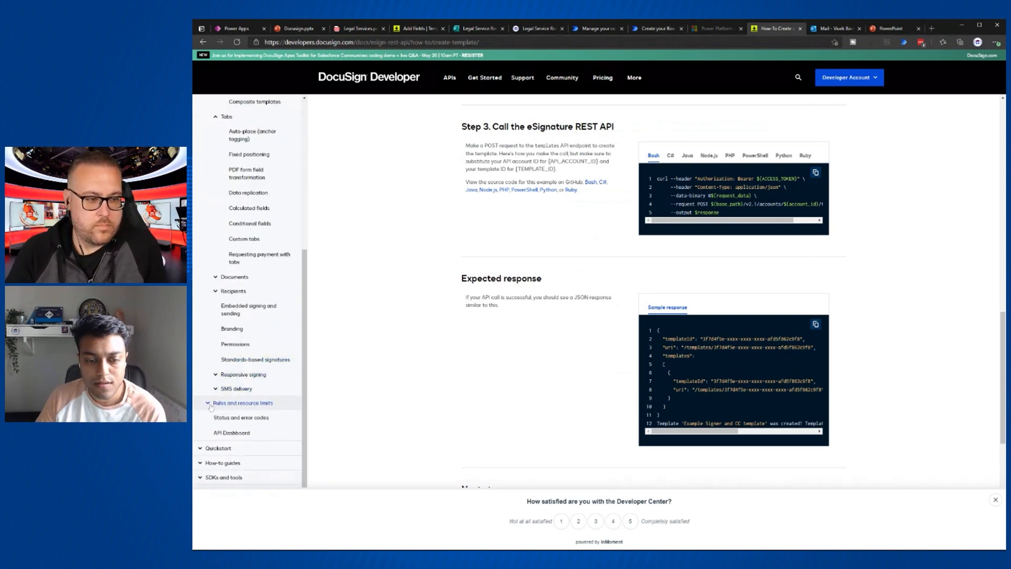
pyautogui.scroll(3, 232, 375)
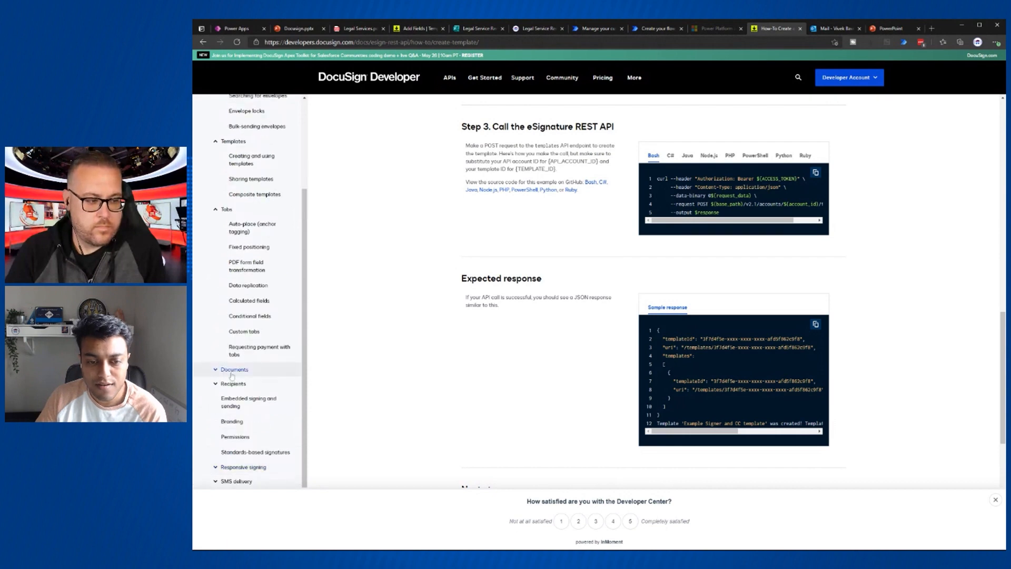
pyautogui.scroll(4, 222, 290)
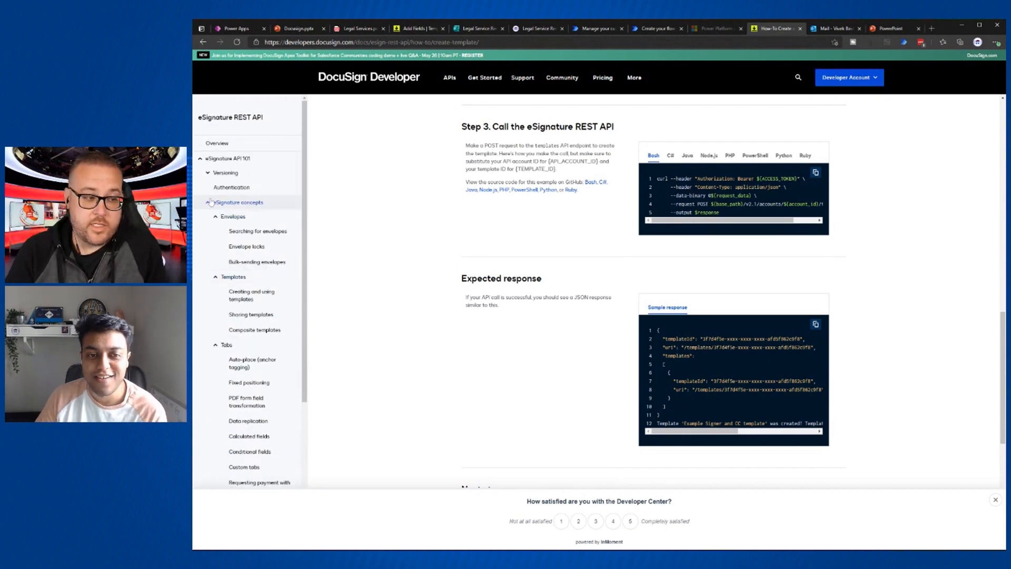
pyautogui.click(595, 28)
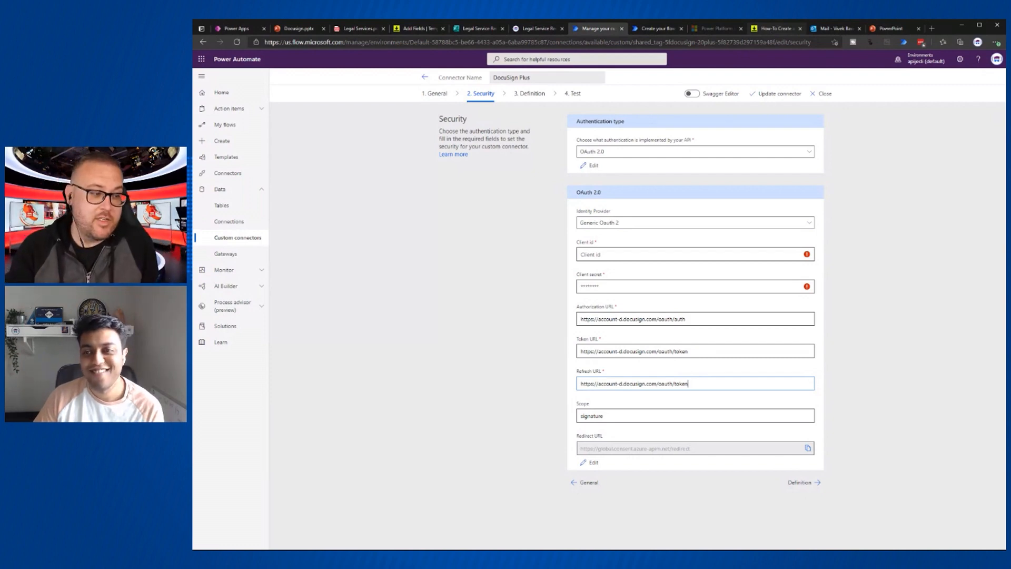
# - In the developer docs, collapse eSignature concepts and expand Rules and resource limits
pyautogui.click(770, 31)
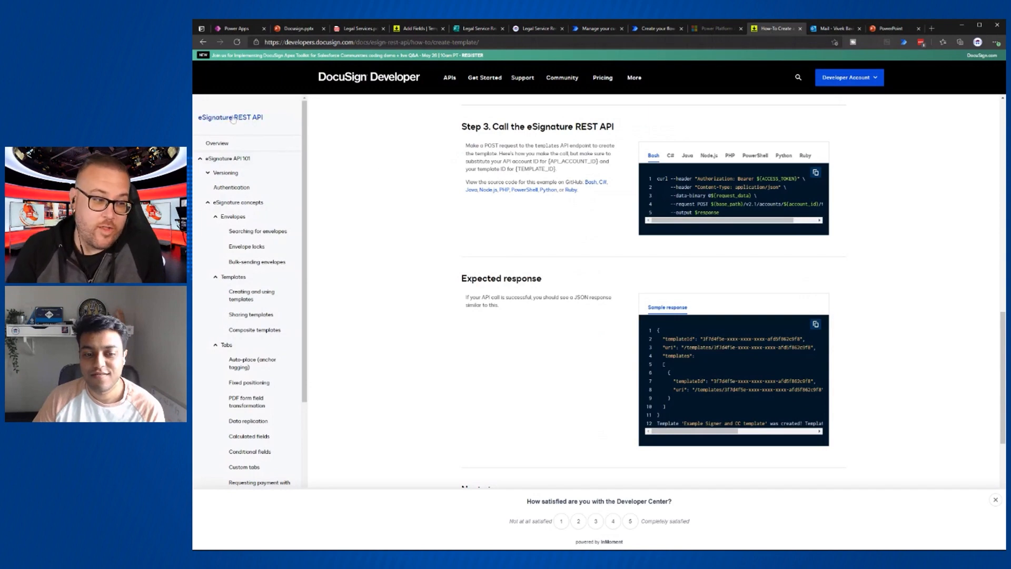
pyautogui.click(208, 204)
pyautogui.click(208, 217)
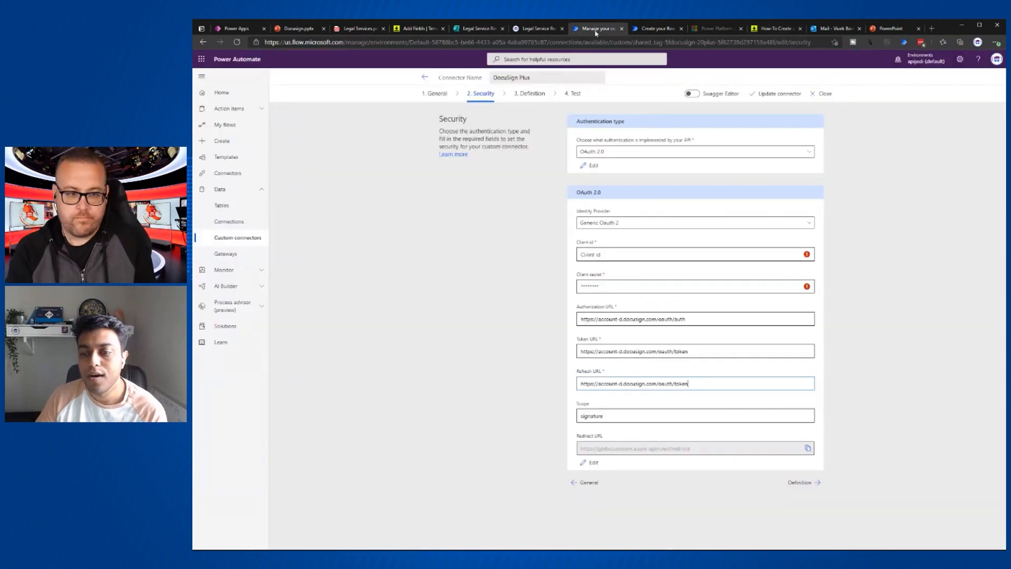
pyautogui.click(597, 32)
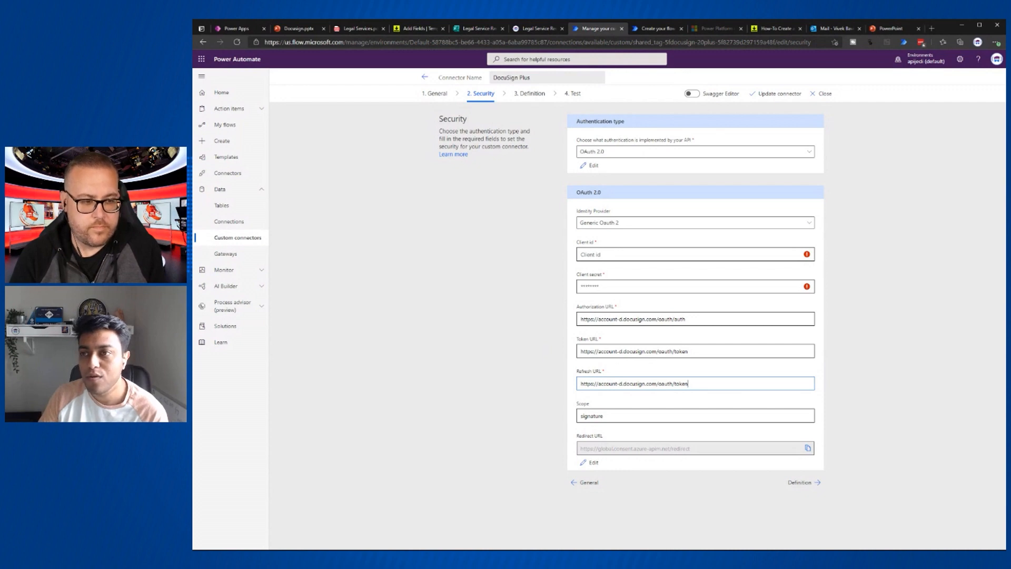
# - Log in to the DocuSign developer account and open My Apps & Keys to find the Power Platform app's integration key
pyautogui.click(768, 33)
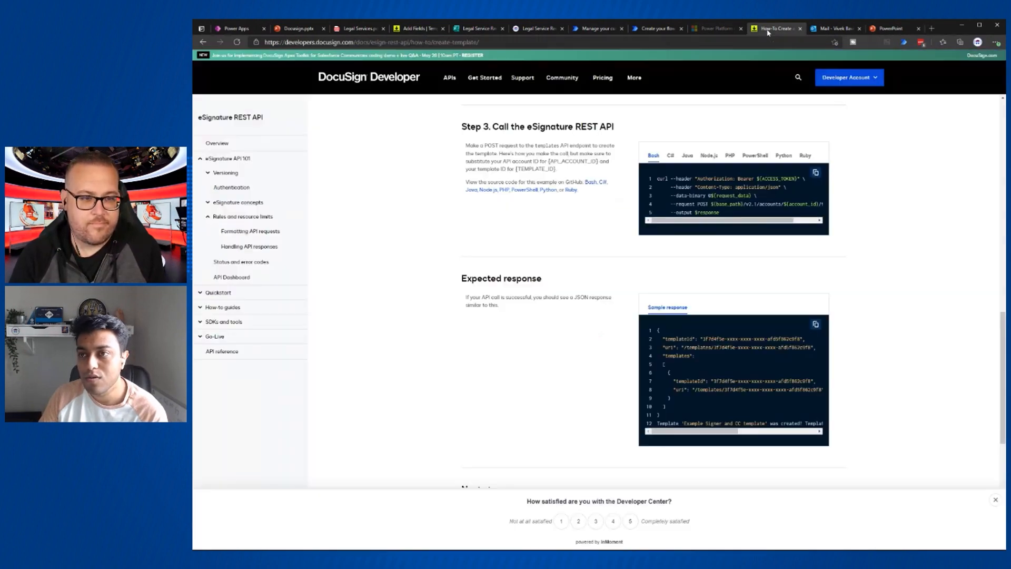
pyautogui.click(847, 77)
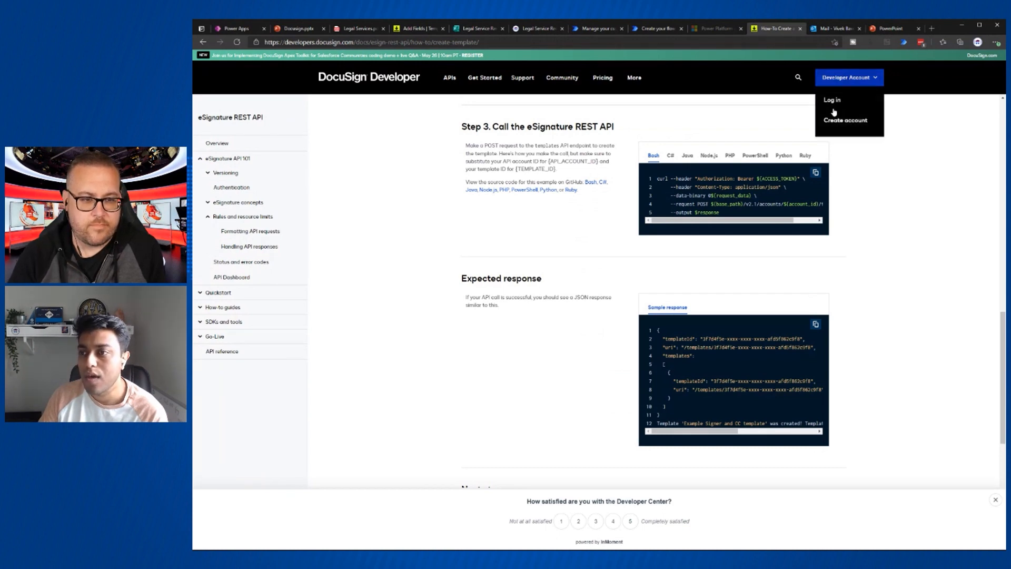
pyautogui.click(834, 103)
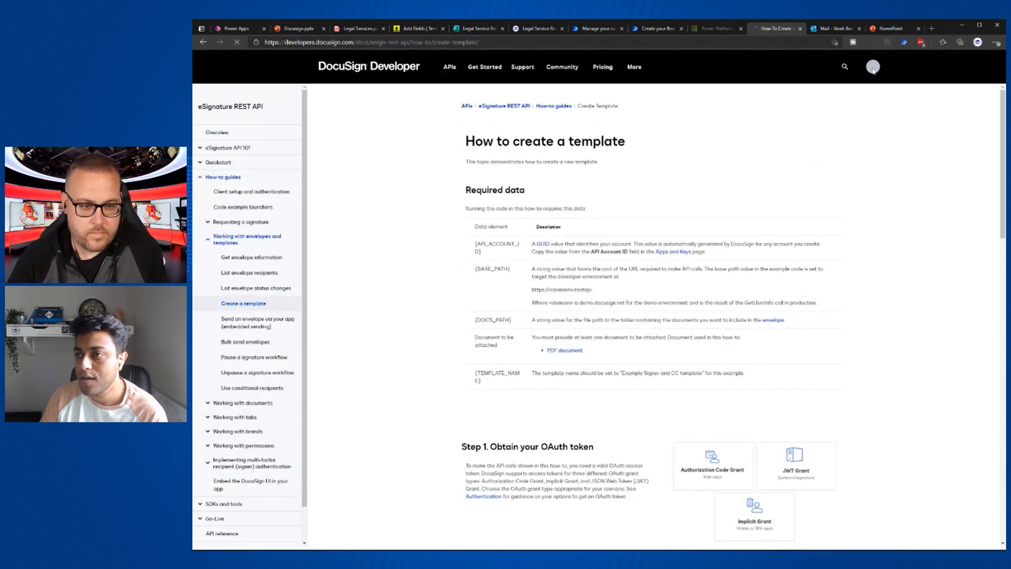
pyautogui.click(877, 64)
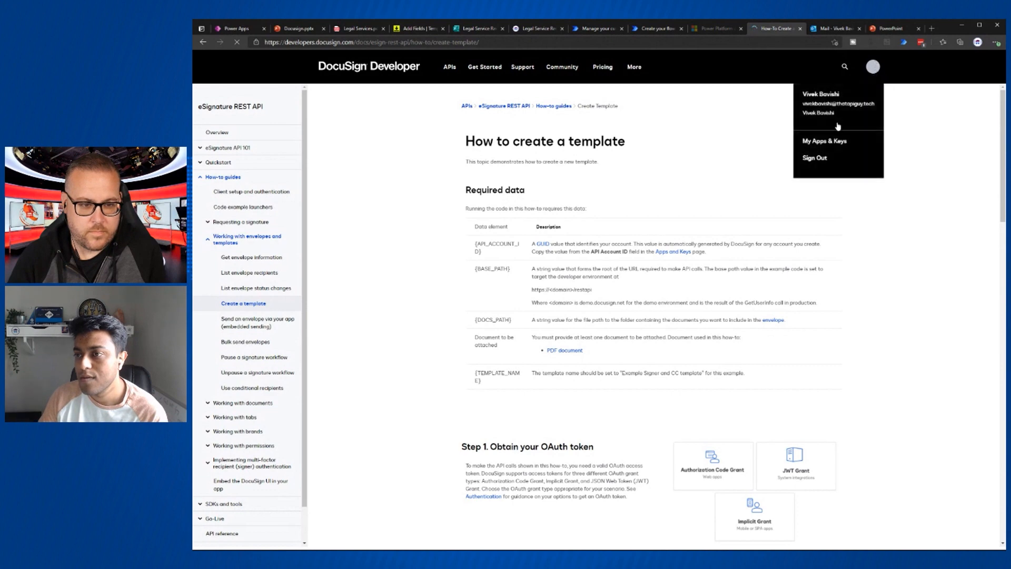
pyautogui.middleClick(826, 142)
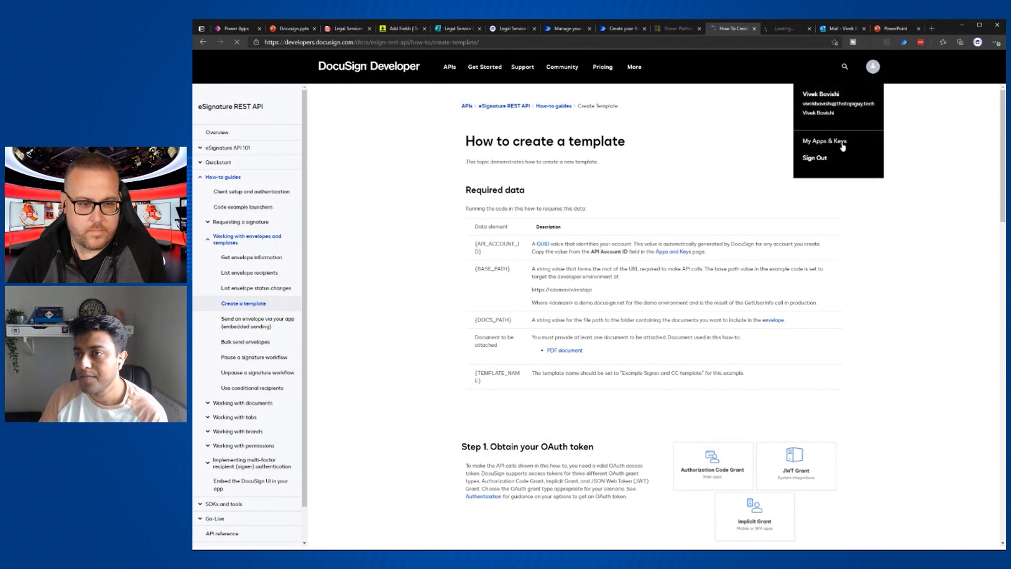
pyautogui.click(784, 31)
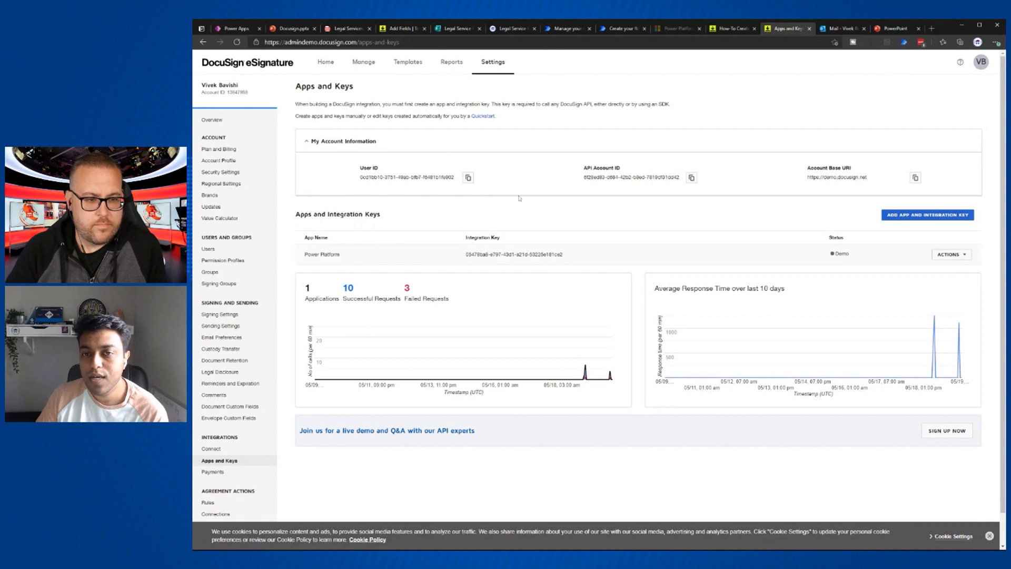
# - Open the Power Platform app in Apps and Keys, add a second secret key and copy it
pyautogui.moveTo(302, 258); pyautogui.dragTo(563, 255)
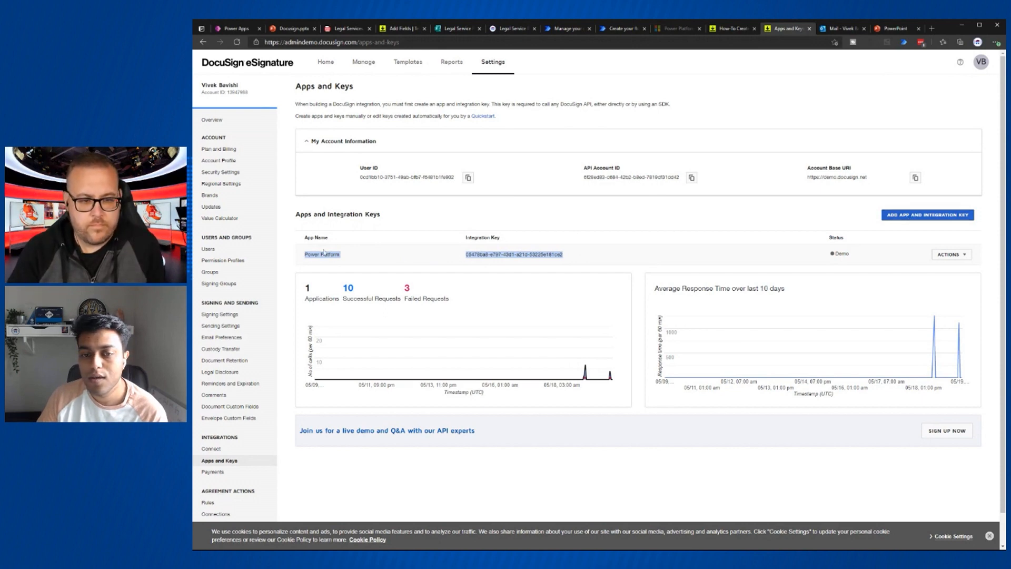
pyautogui.click(950, 255)
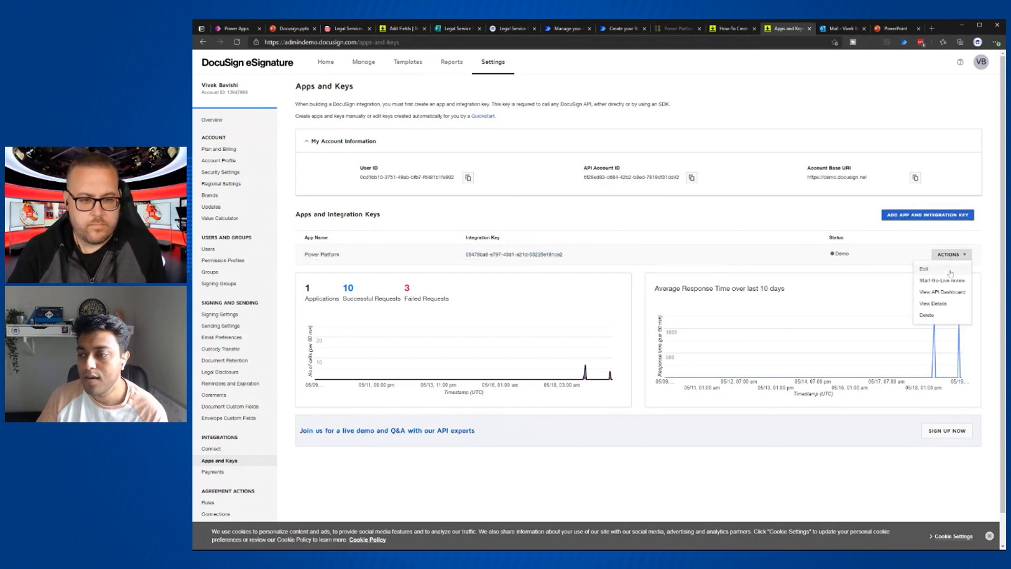
pyautogui.click(923, 270)
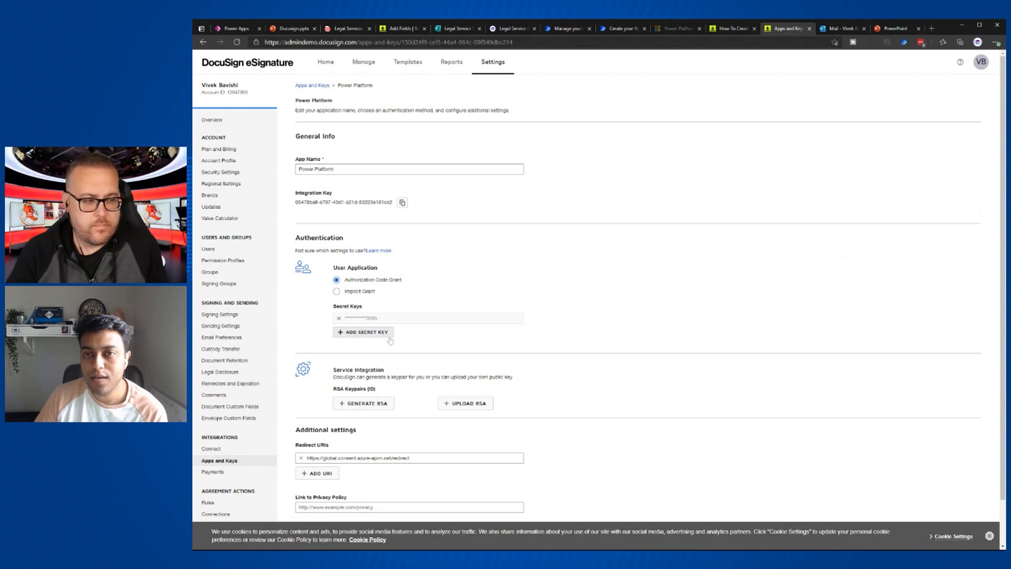
pyautogui.click(572, 31)
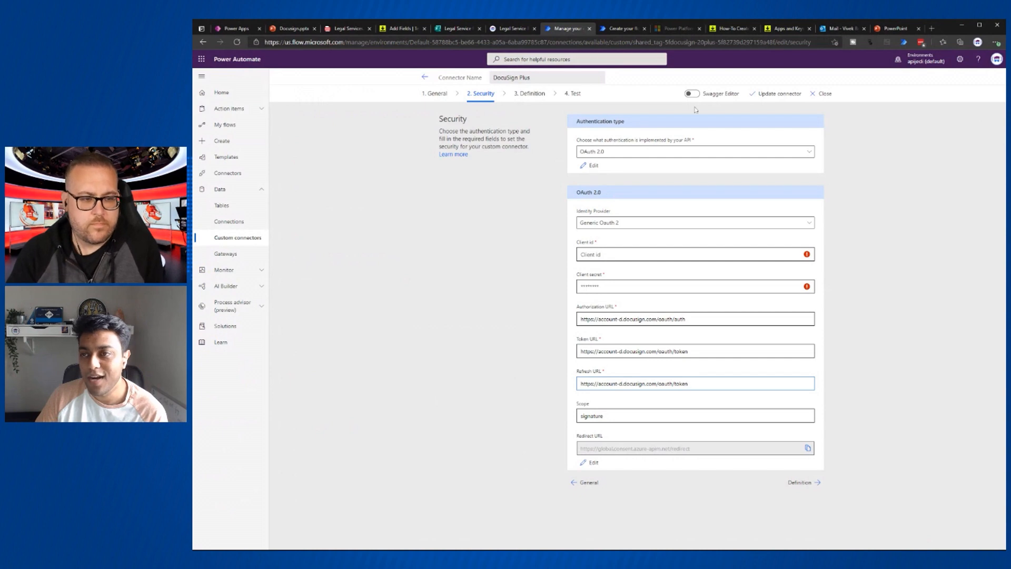
pyautogui.click(789, 29)
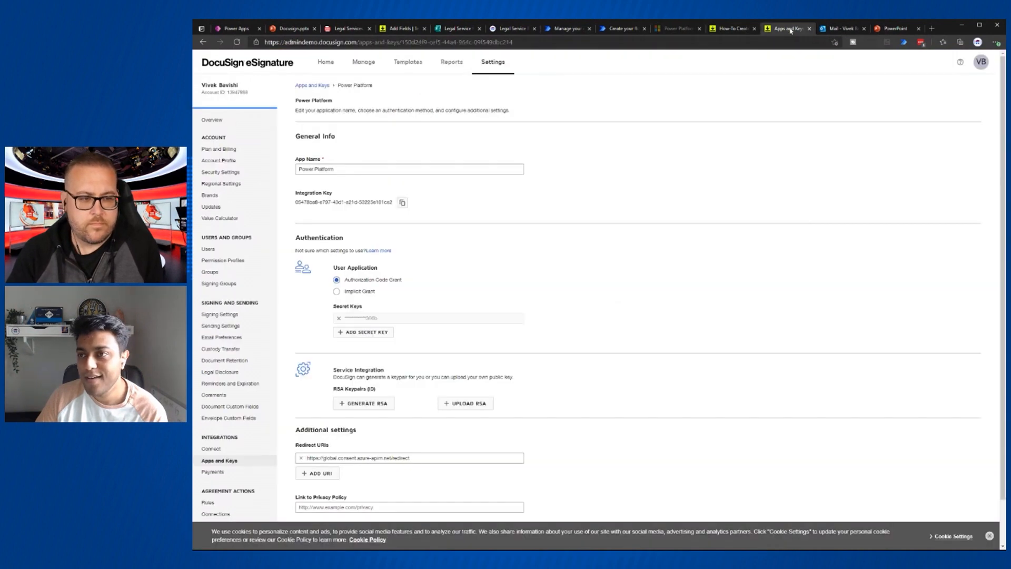
pyautogui.click(346, 333)
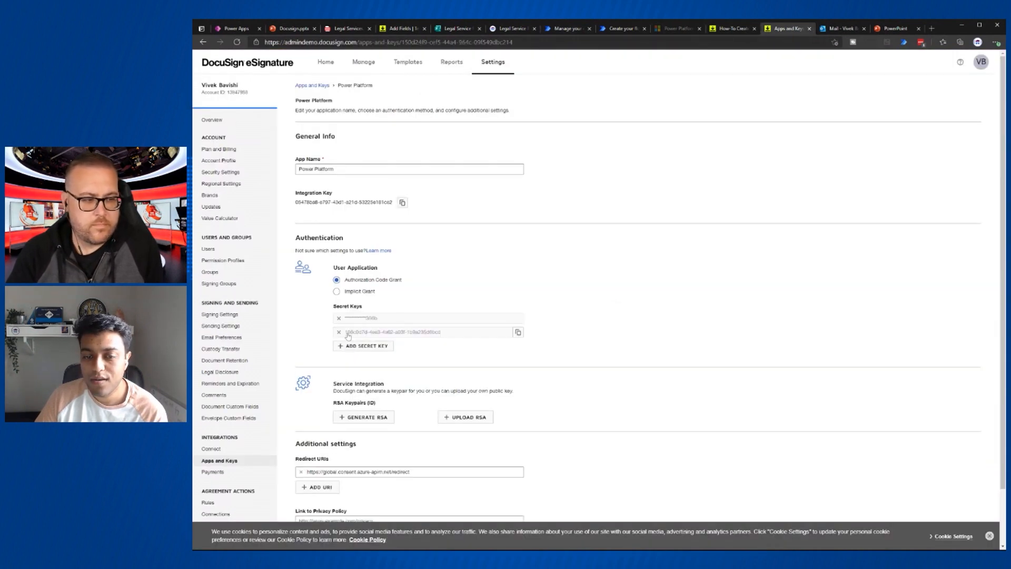
pyautogui.click(518, 333)
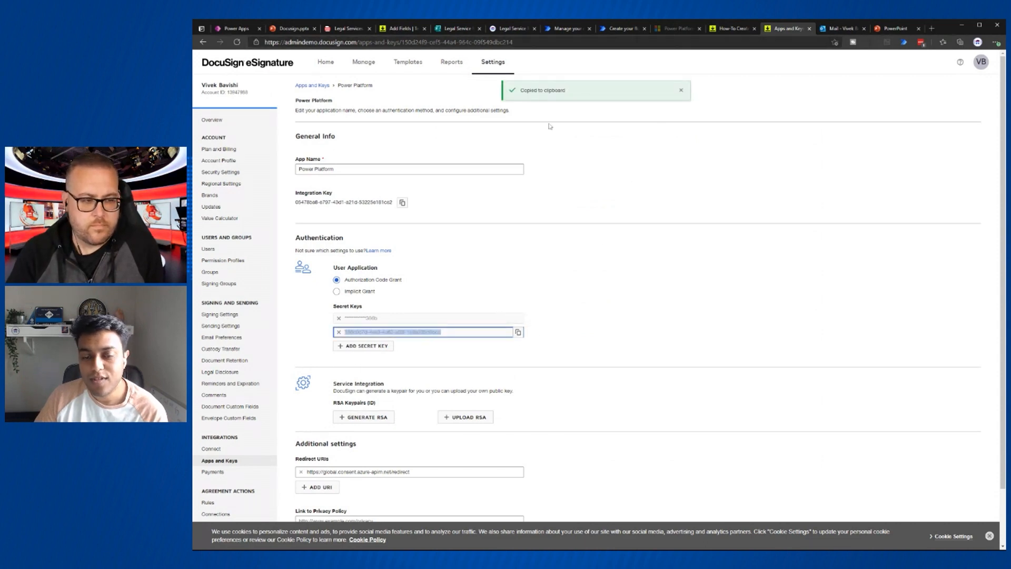
# - Paste the new DocuSign secret key into the connector's Client secret field
pyautogui.click(565, 30)
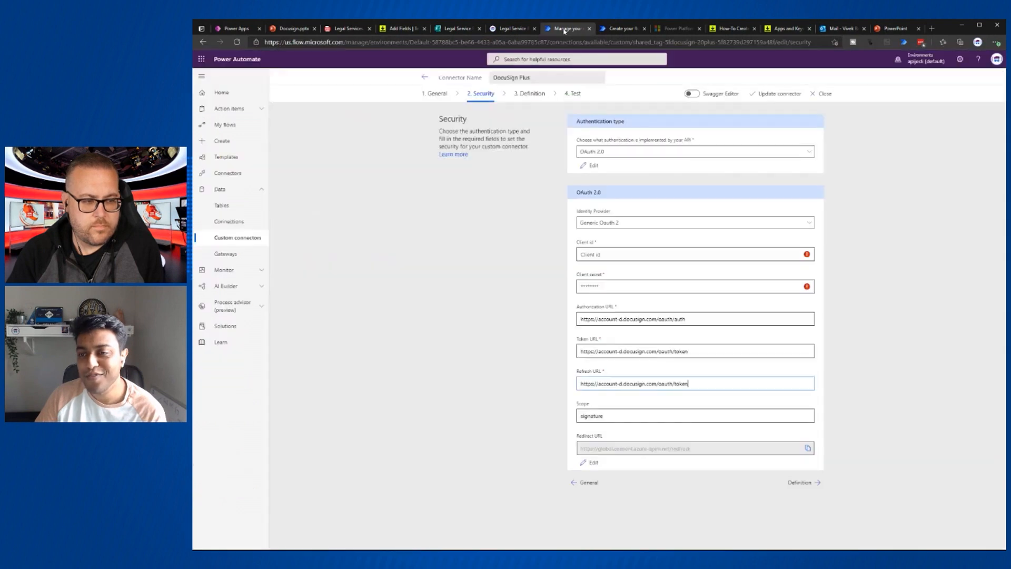
pyautogui.click(632, 286)
pyautogui.hotkey('ctrl', 'v')
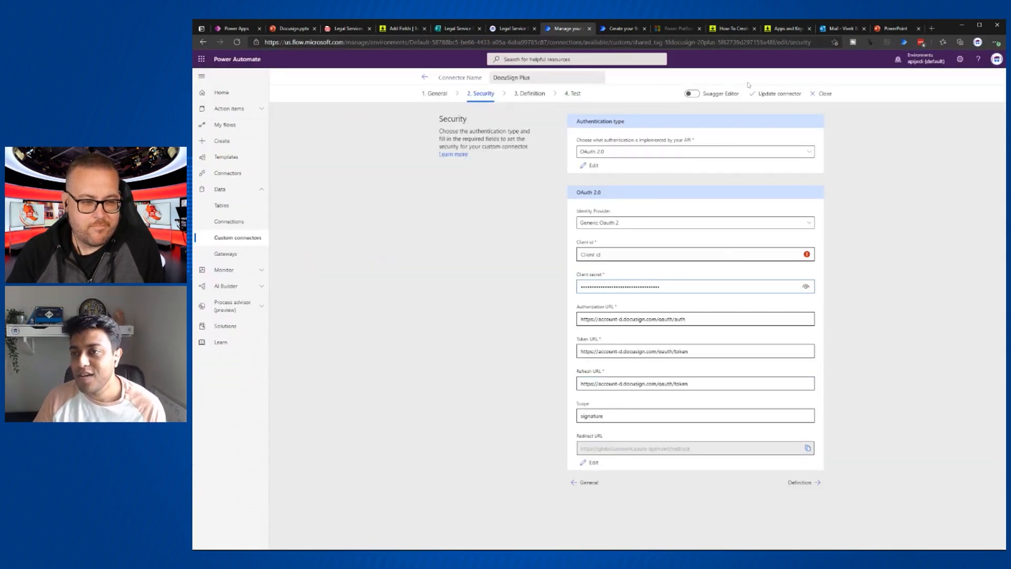
# - Copy the Power Platform app's integration key and paste it into the connector's Client id
pyautogui.click(788, 29)
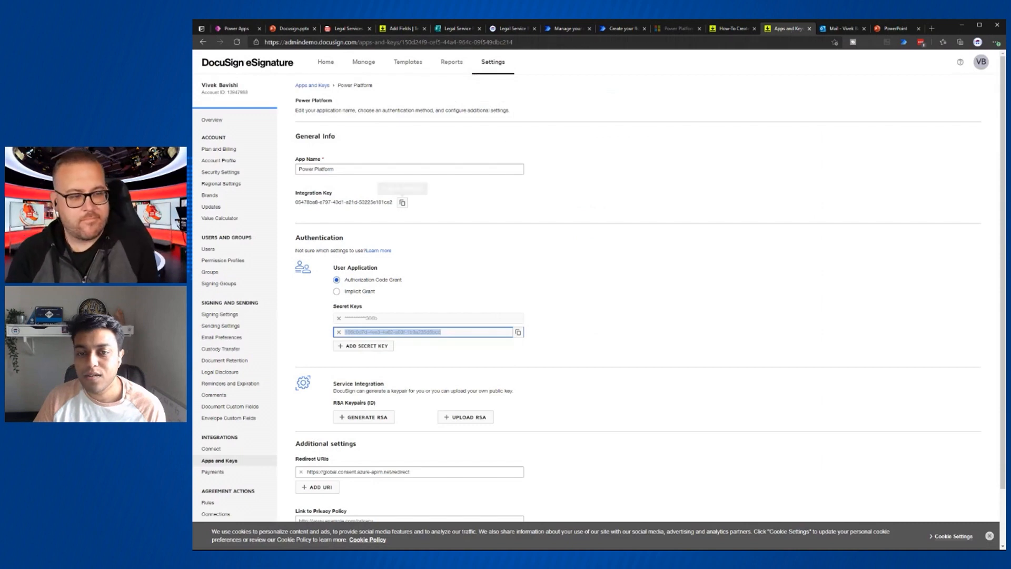
pyautogui.click(403, 204)
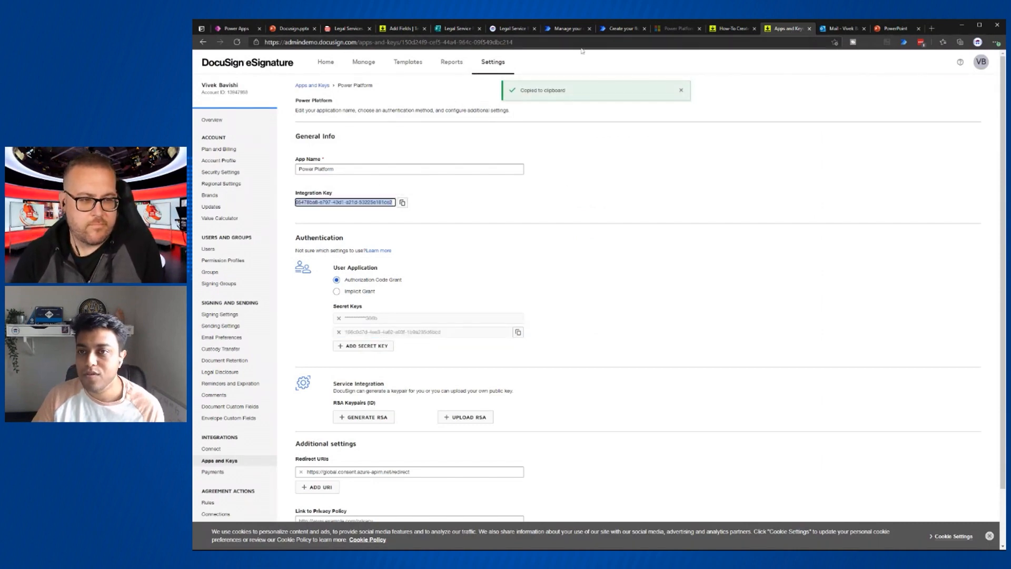
pyautogui.click(561, 32)
pyautogui.click(622, 254)
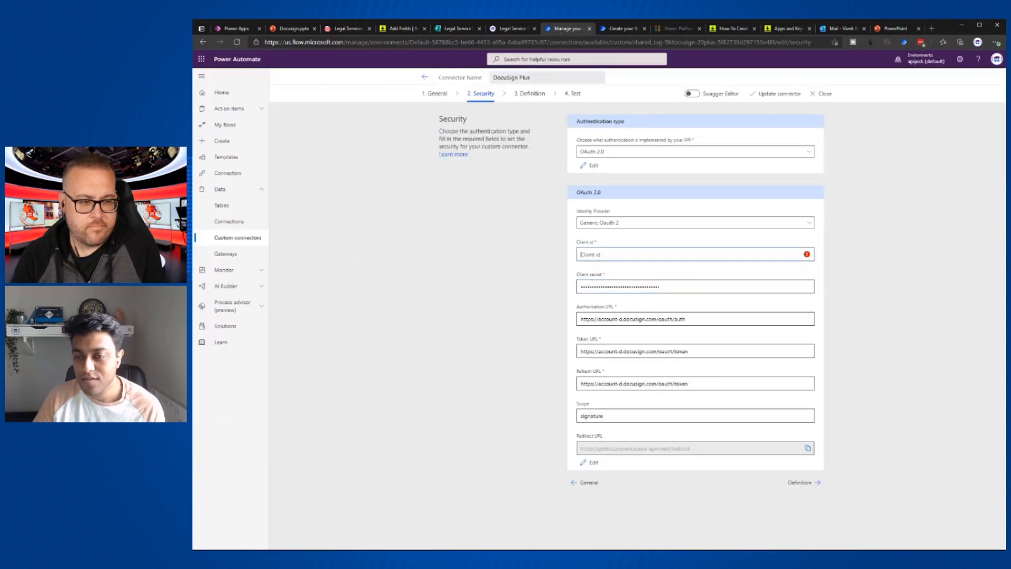
pyautogui.hotkey('ctrl', 'v')
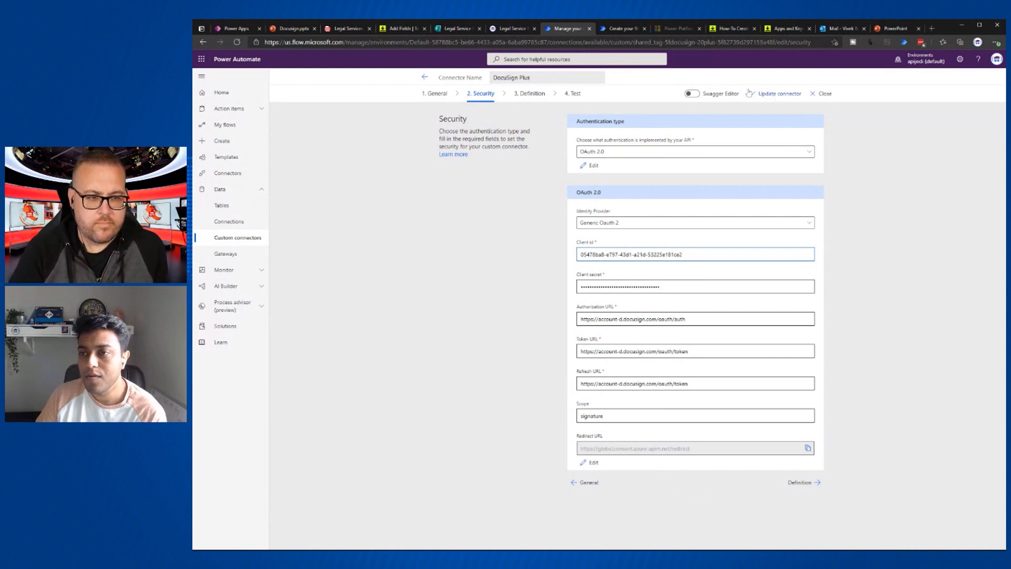
# - Update the DocuSign Plus connector, review the CreateEnvelope definition, then bring up DocuSign's template how-to guide
pyautogui.click(780, 94)
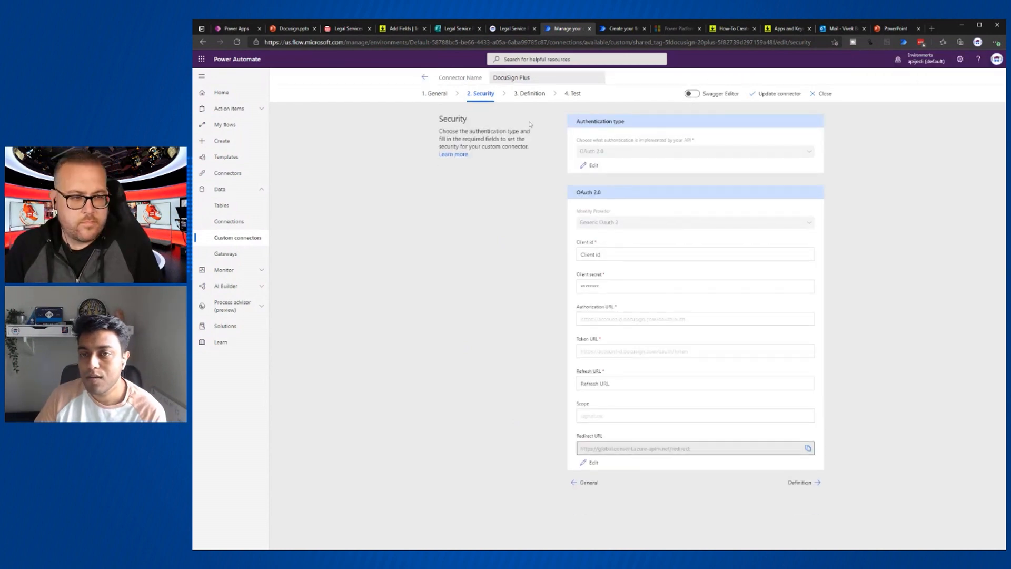
pyautogui.click(531, 94)
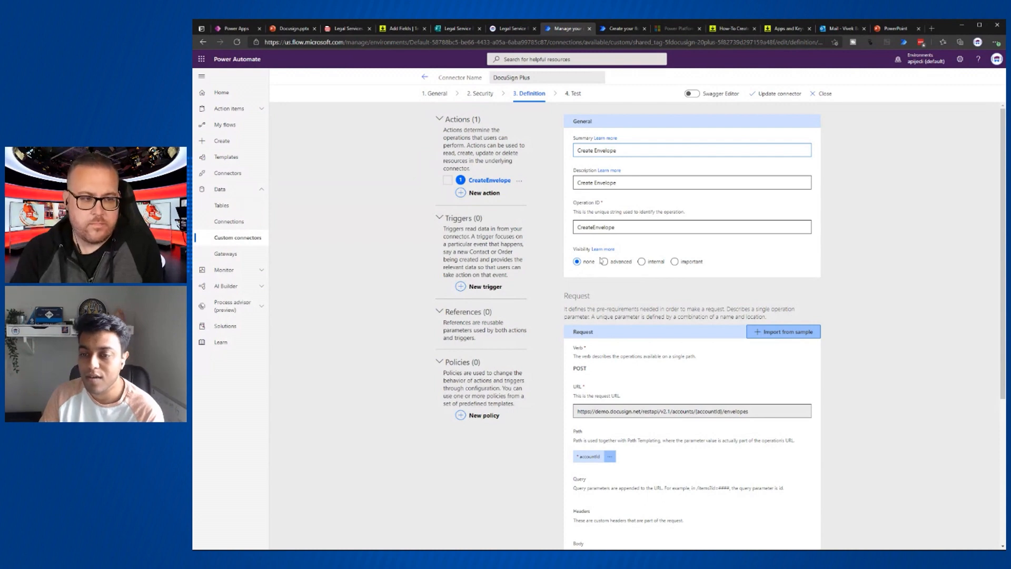
pyautogui.scroll(-2, 603, 261)
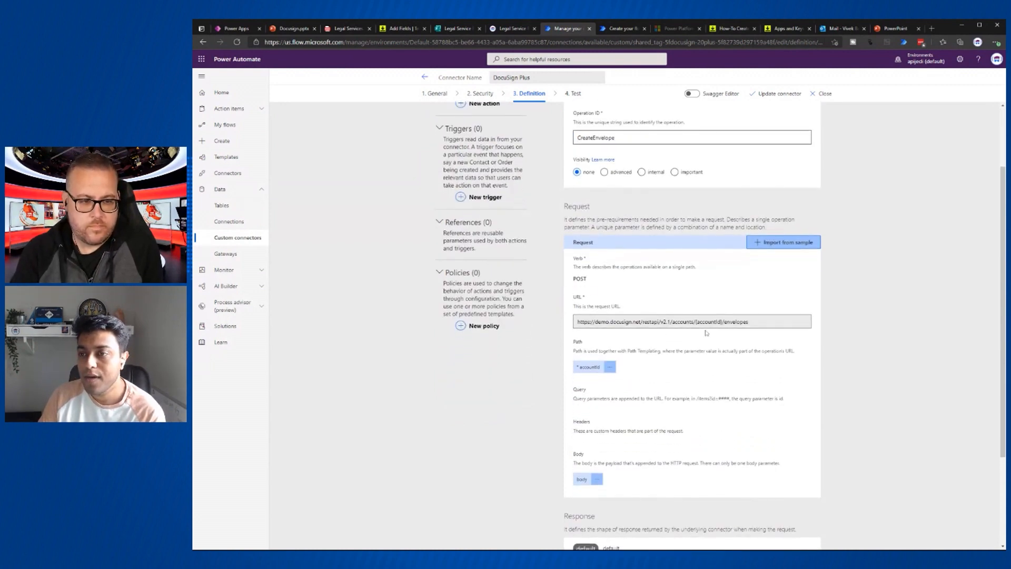
pyautogui.click(732, 28)
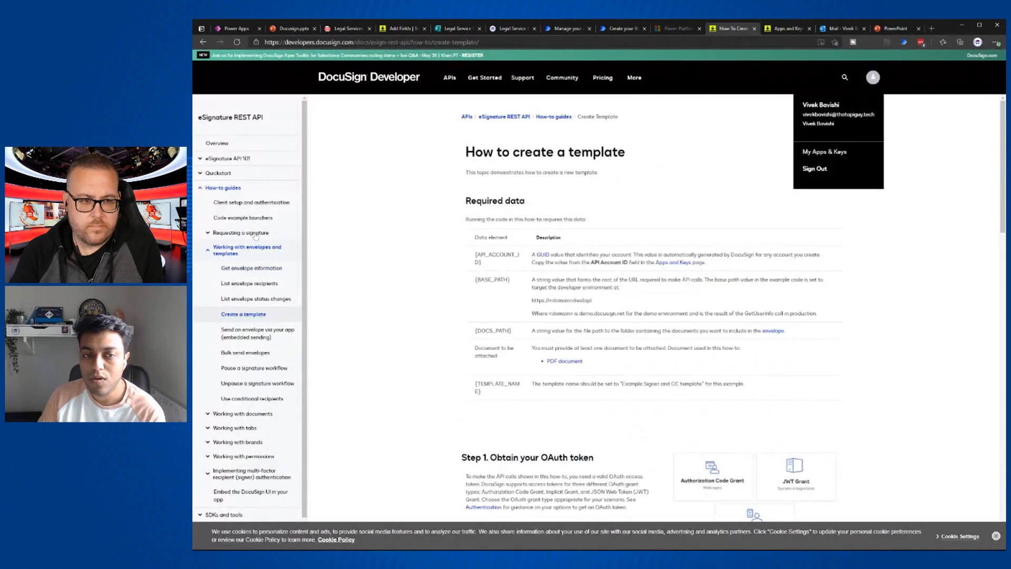
# - Browse DocuSign's eSignature concepts and the Envelopes create method in the REST API reference
pyautogui.click(200, 159)
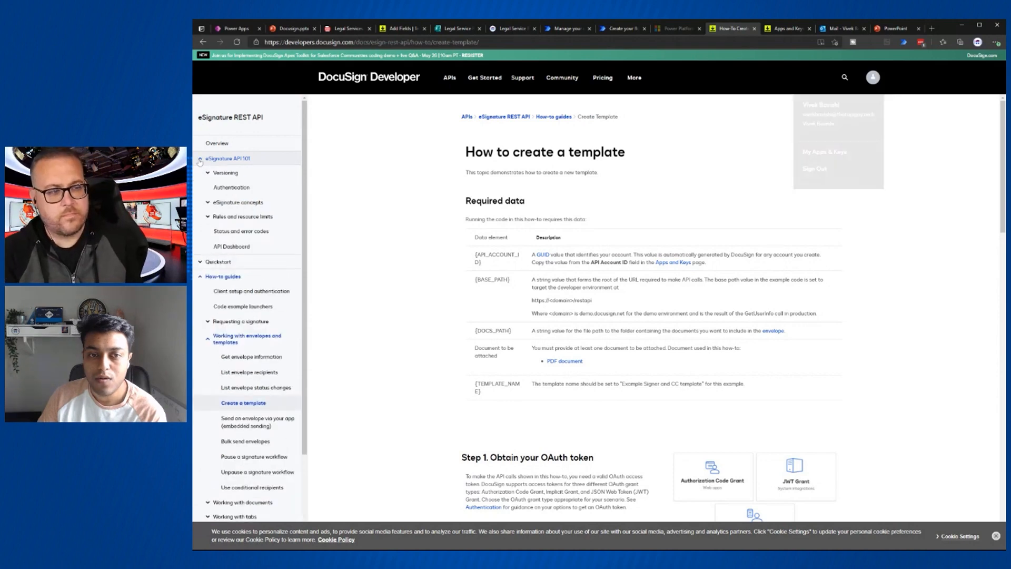
pyautogui.click(210, 205)
pyautogui.click(214, 218)
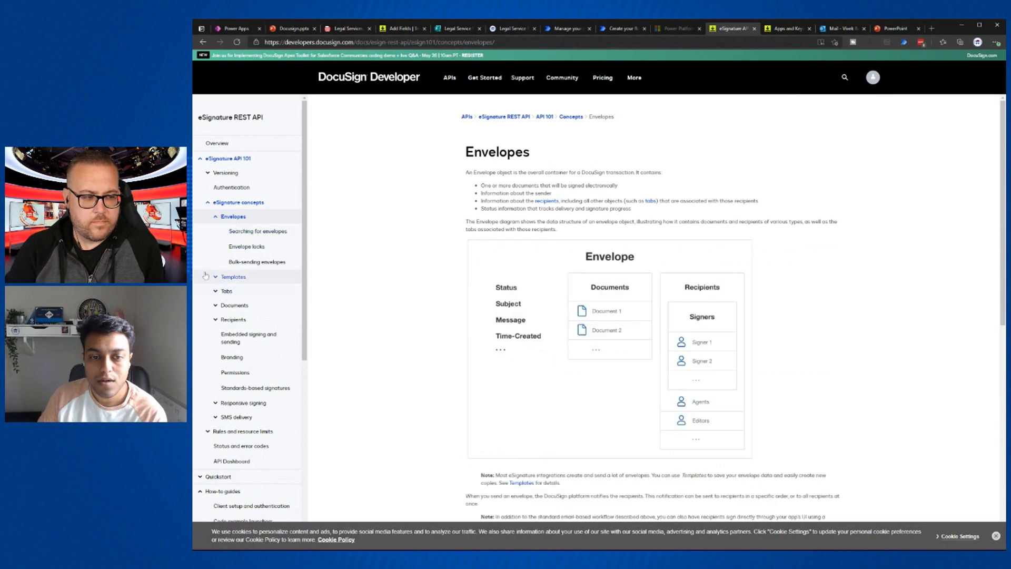
pyautogui.scroll(-5, 502, 274)
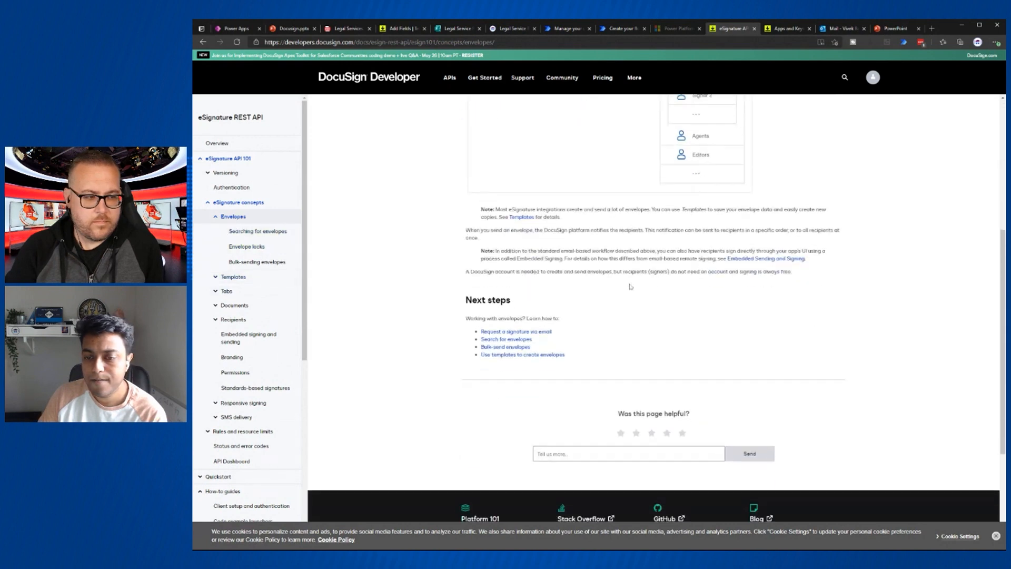
pyautogui.click(455, 83)
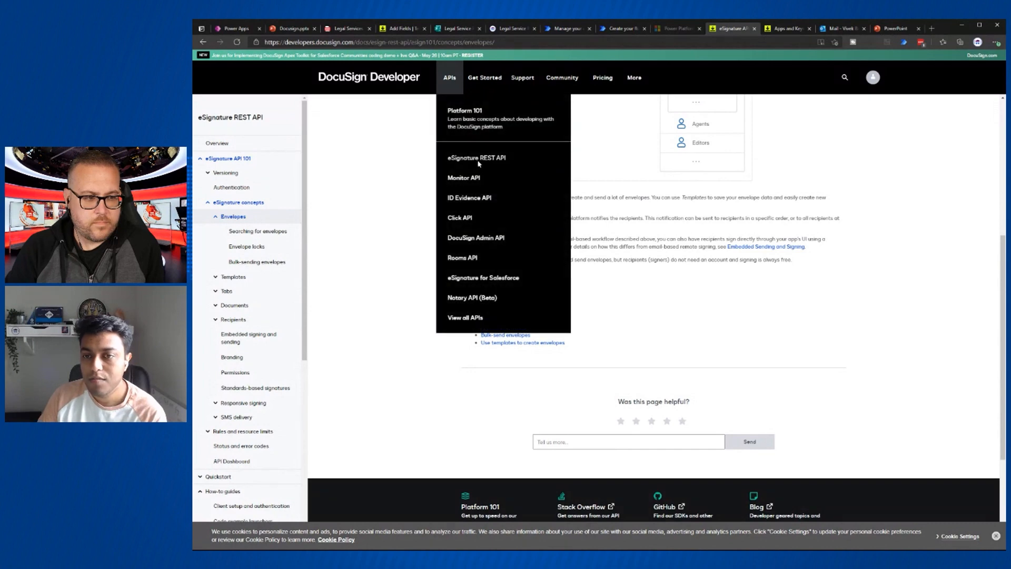
pyautogui.middleClick(479, 164)
pyautogui.click(739, 30)
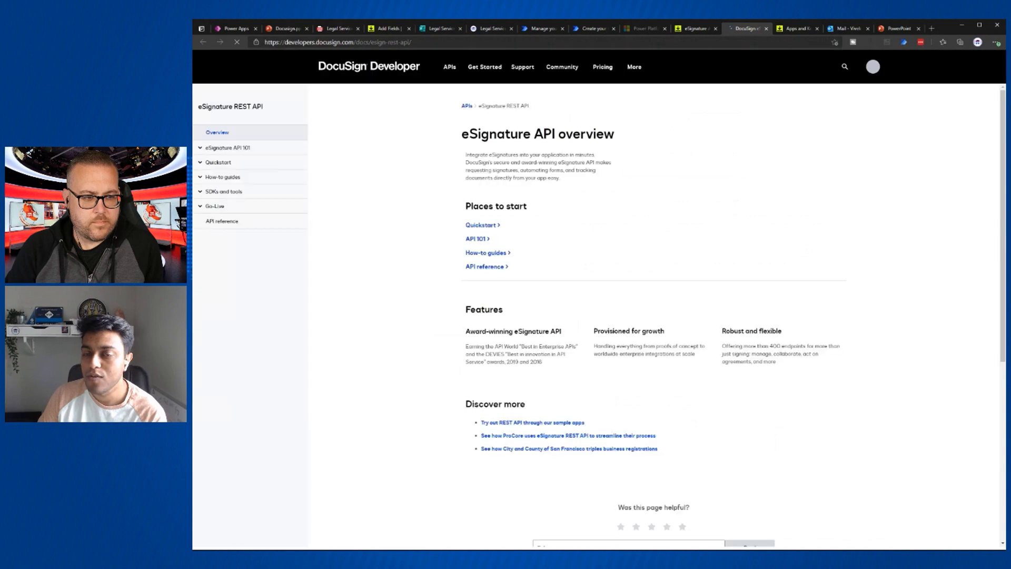
pyautogui.click(220, 231)
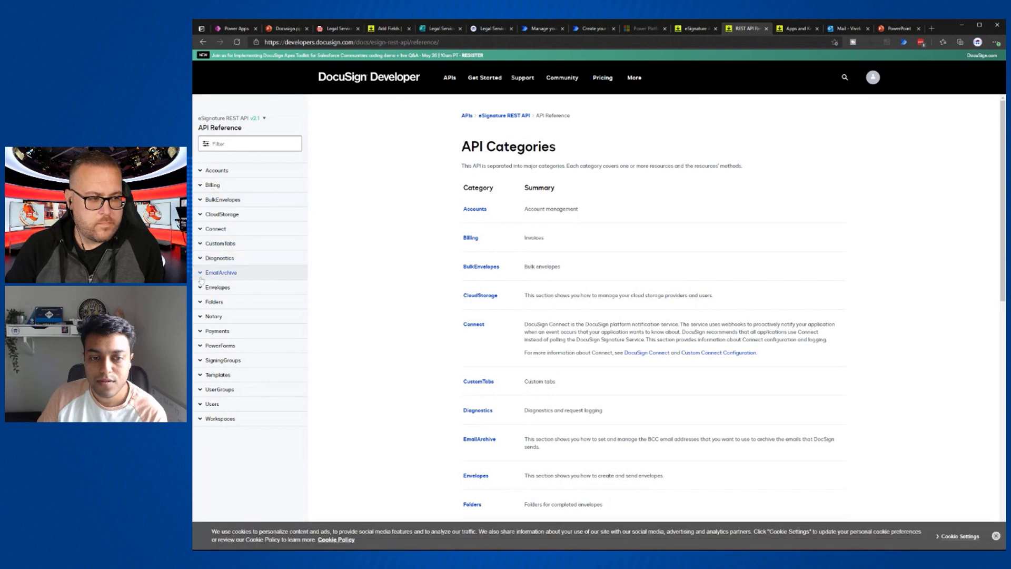
pyautogui.click(218, 287)
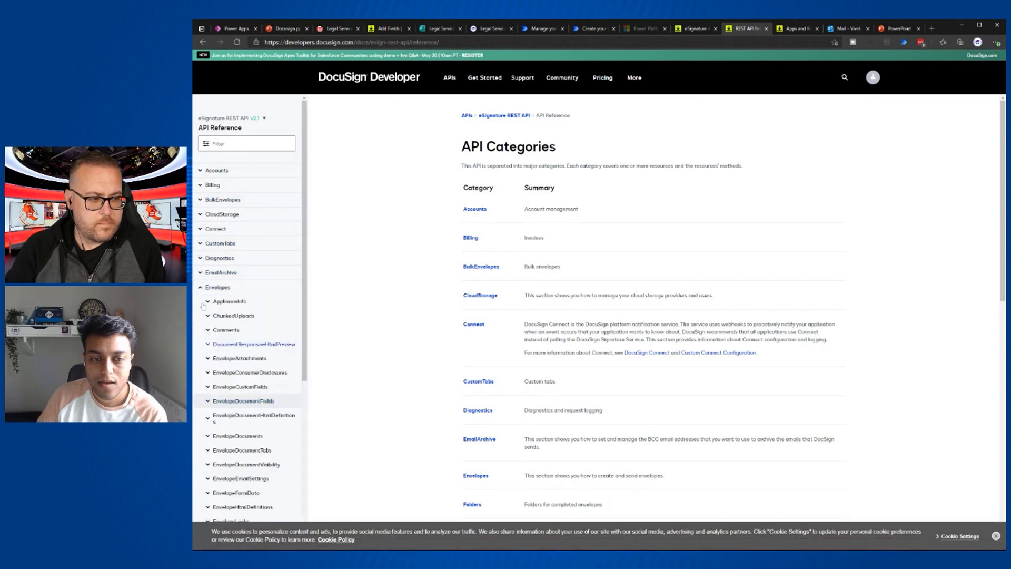
pyautogui.scroll(-5, 204, 347)
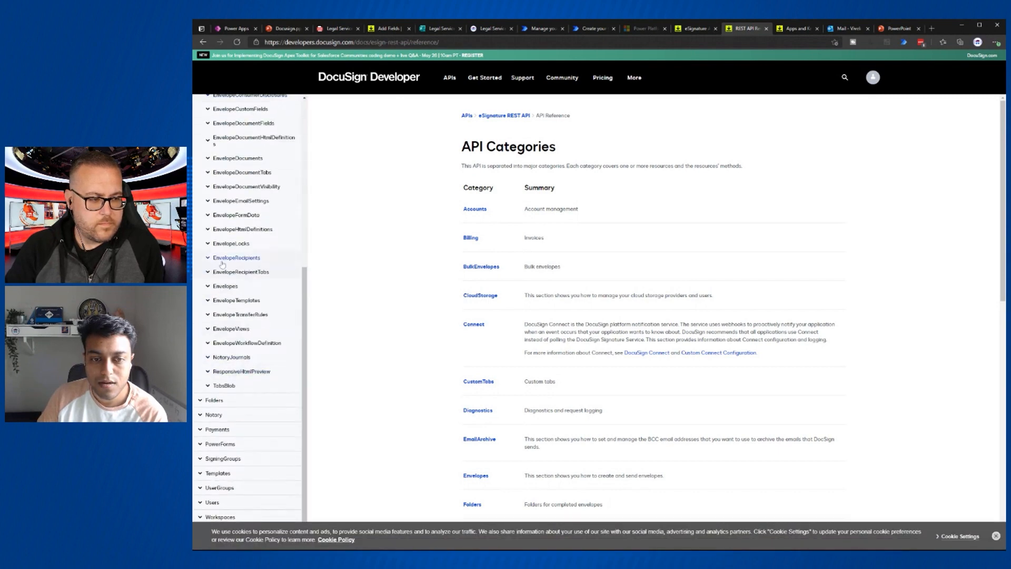
pyautogui.click(210, 289)
pyautogui.click(232, 302)
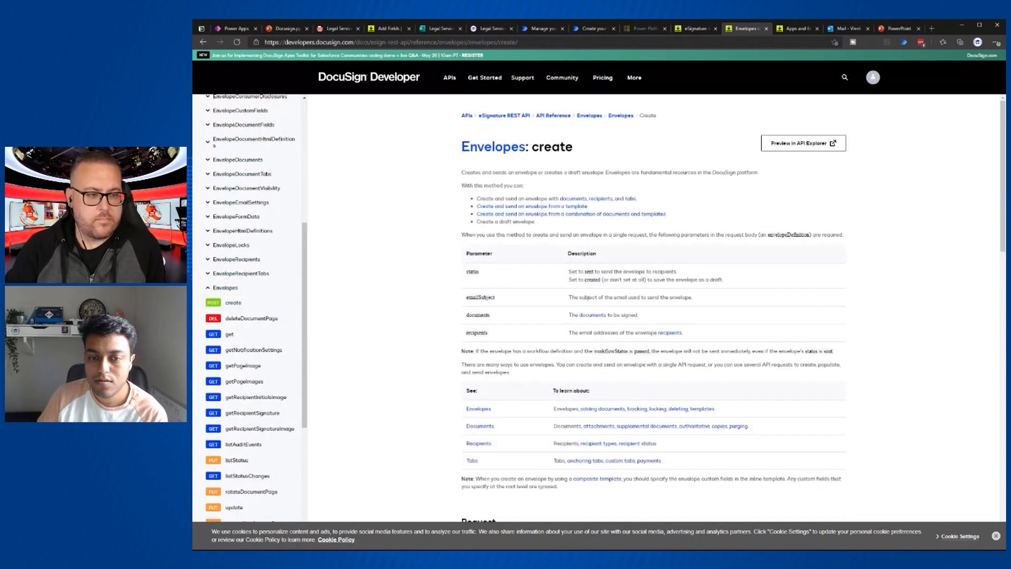
pyautogui.scroll(-7, 542, 311)
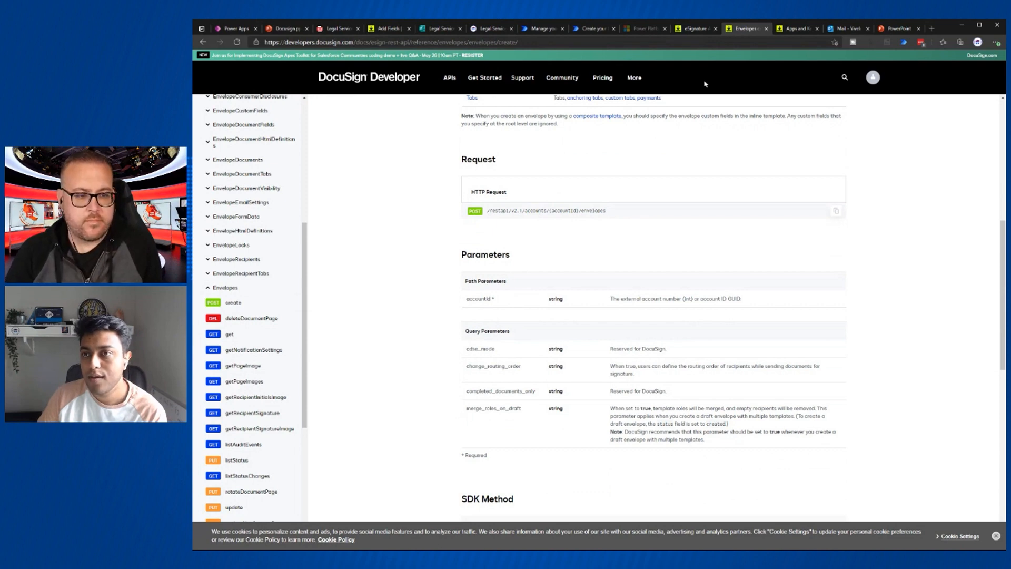
# - Open Templates > Creating and using templates and select its sample JSON for sending from a template
pyautogui.click(692, 31)
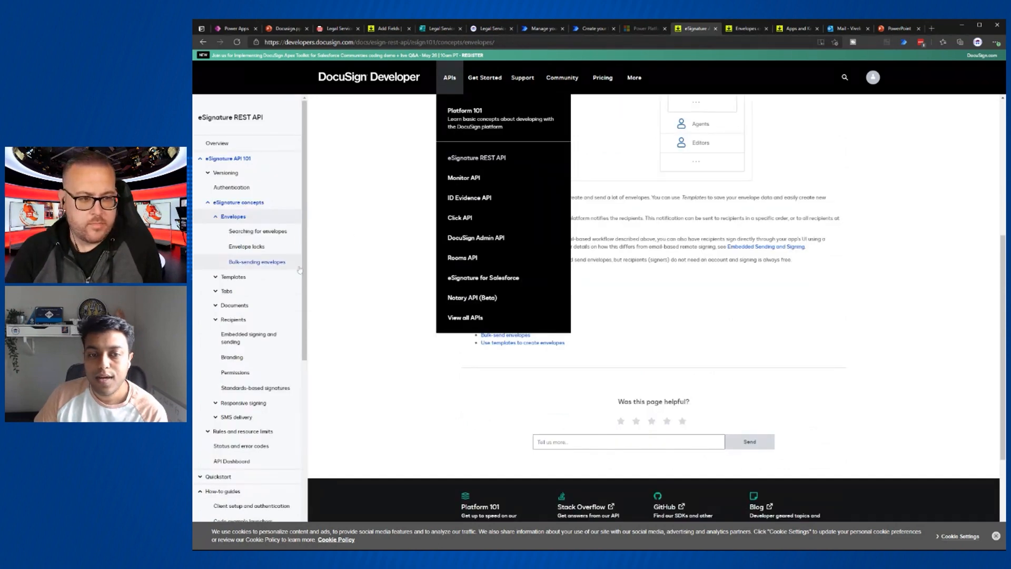
pyautogui.click(216, 280)
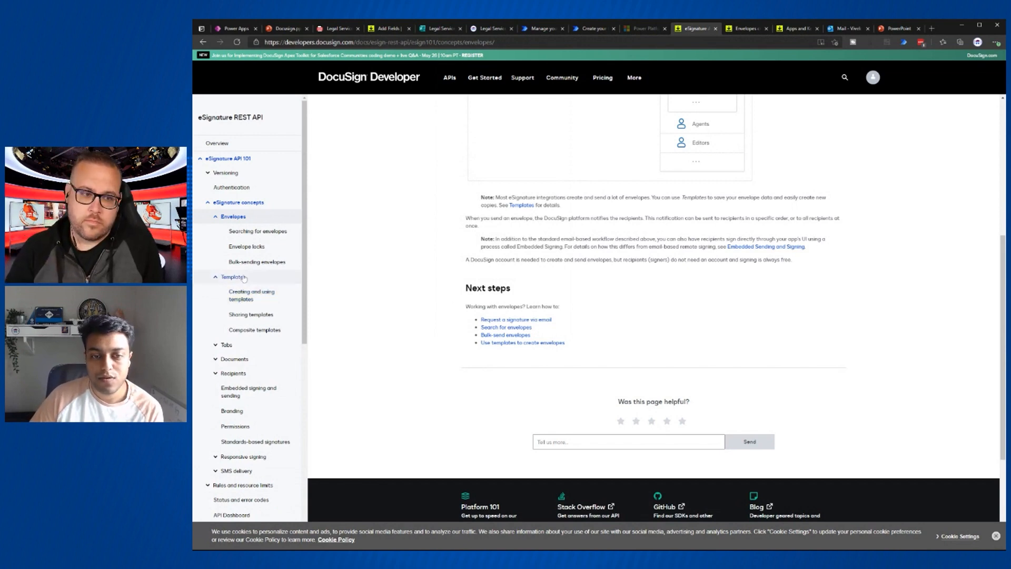
pyautogui.click(251, 301)
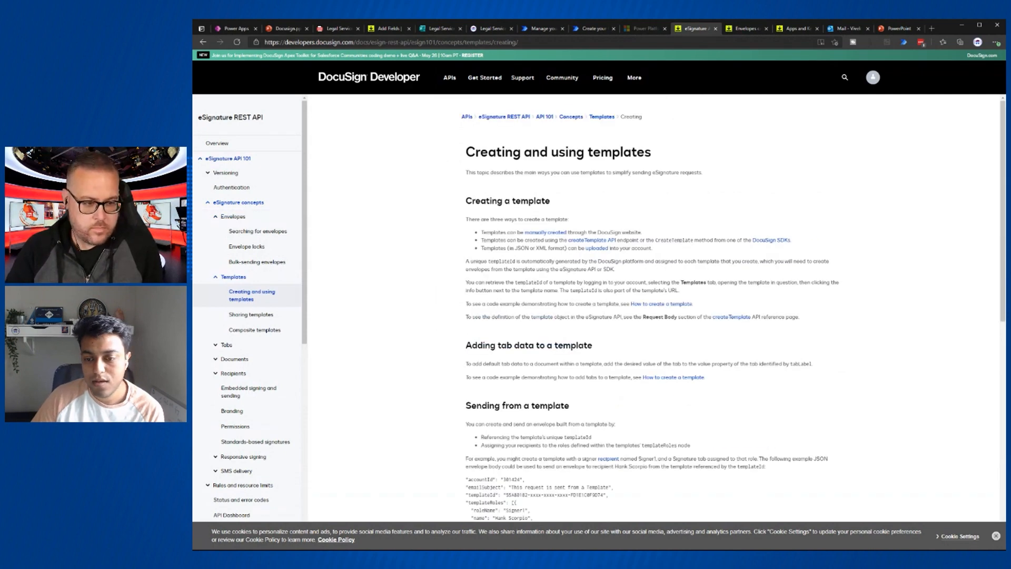
pyautogui.scroll(-5, 653, 316)
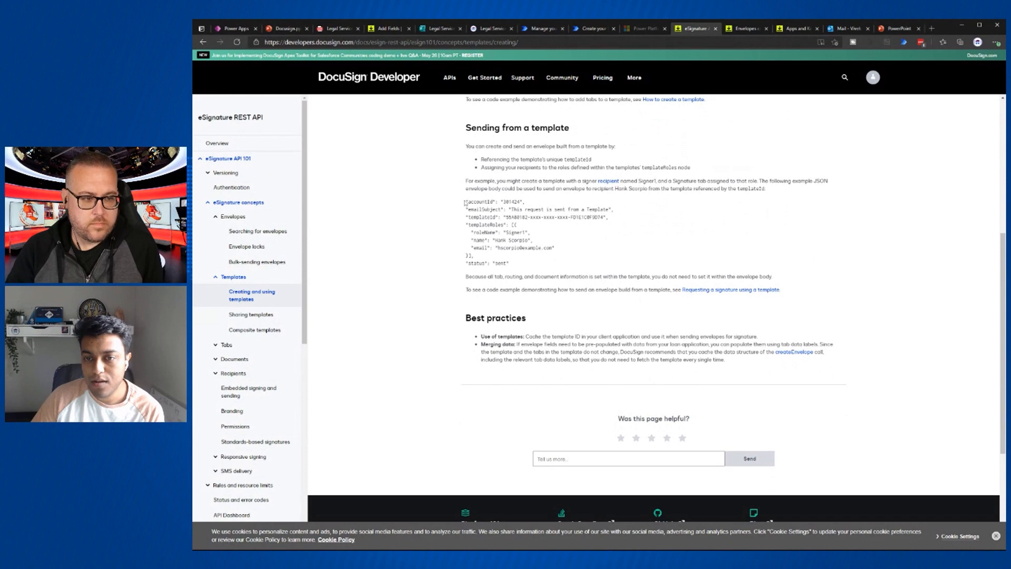
pyautogui.moveTo(464, 201); pyautogui.dragTo(520, 268)
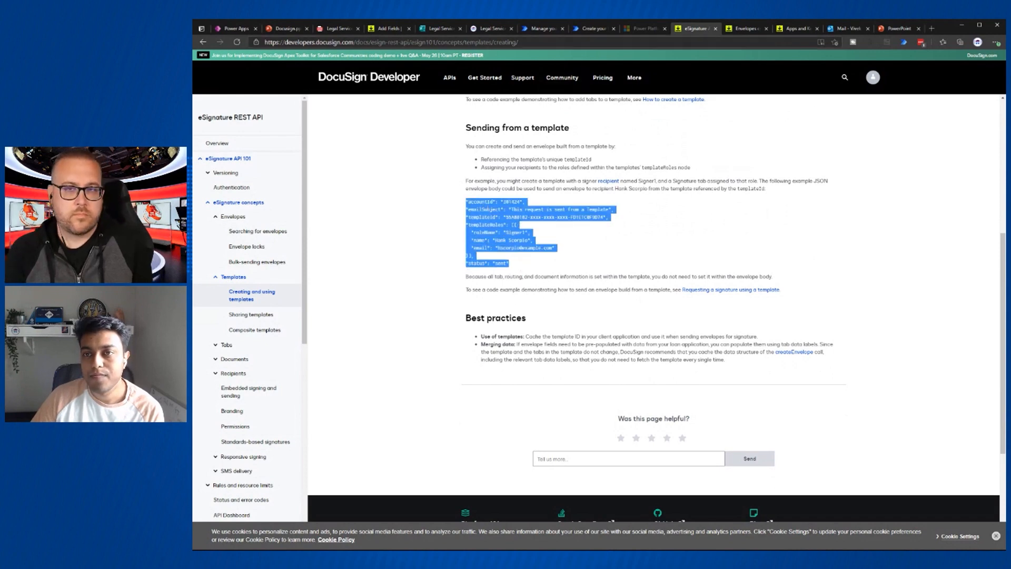
# - Copy the existing DocuSign envelopes request URL from the connector's CreateEnvelope definition
pyautogui.click(544, 33)
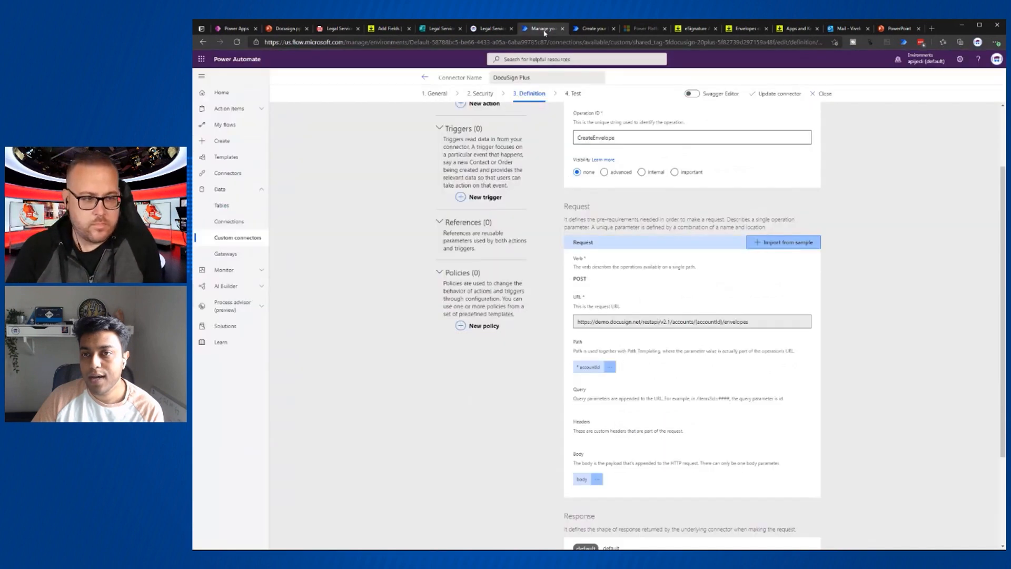
pyautogui.scroll(2, 631, 291)
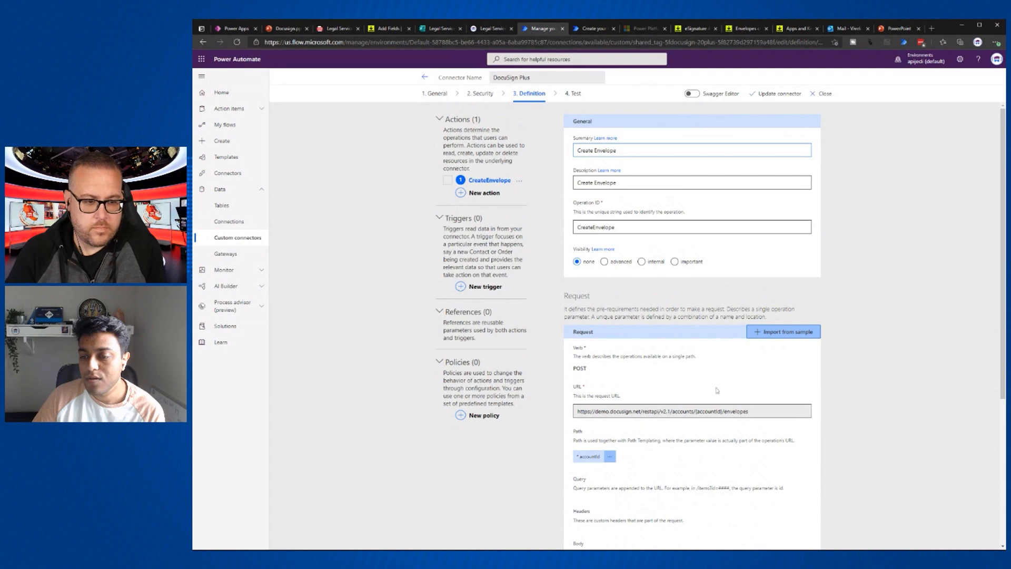
pyautogui.scroll(-3, 717, 391)
pyautogui.scroll(-1, 716, 390)
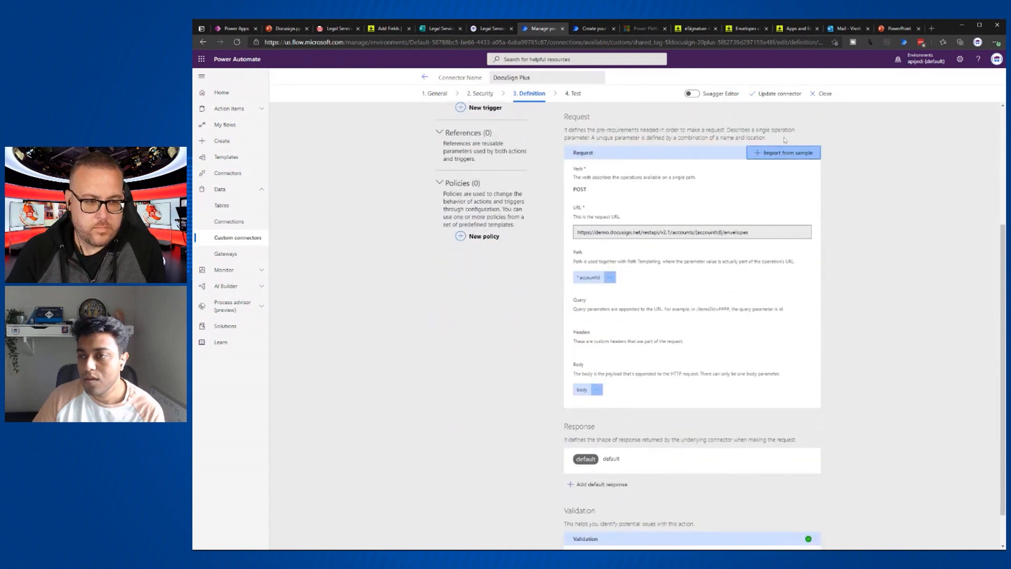
pyautogui.click(777, 158)
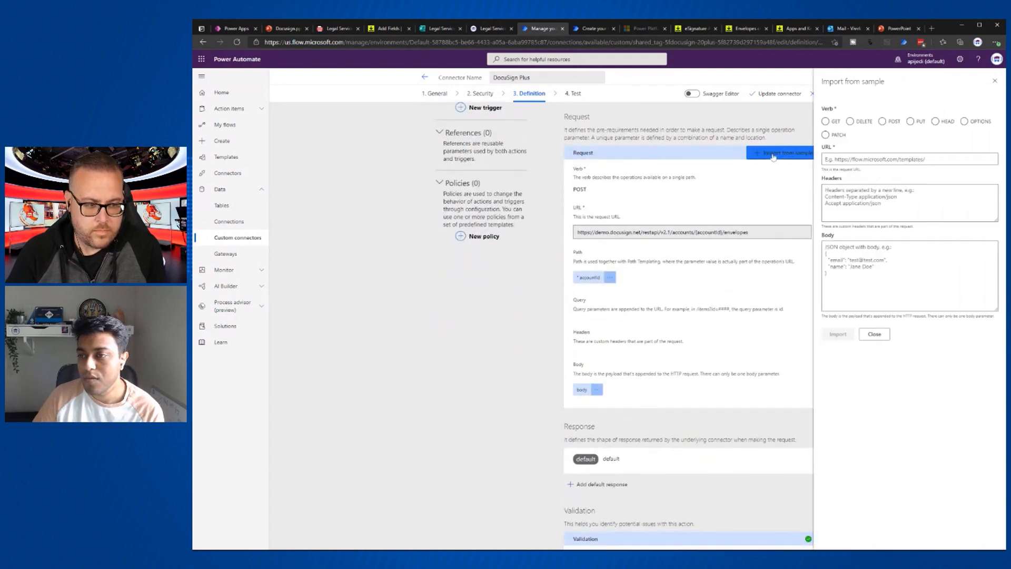
pyautogui.moveTo(766, 232); pyautogui.dragTo(562, 229)
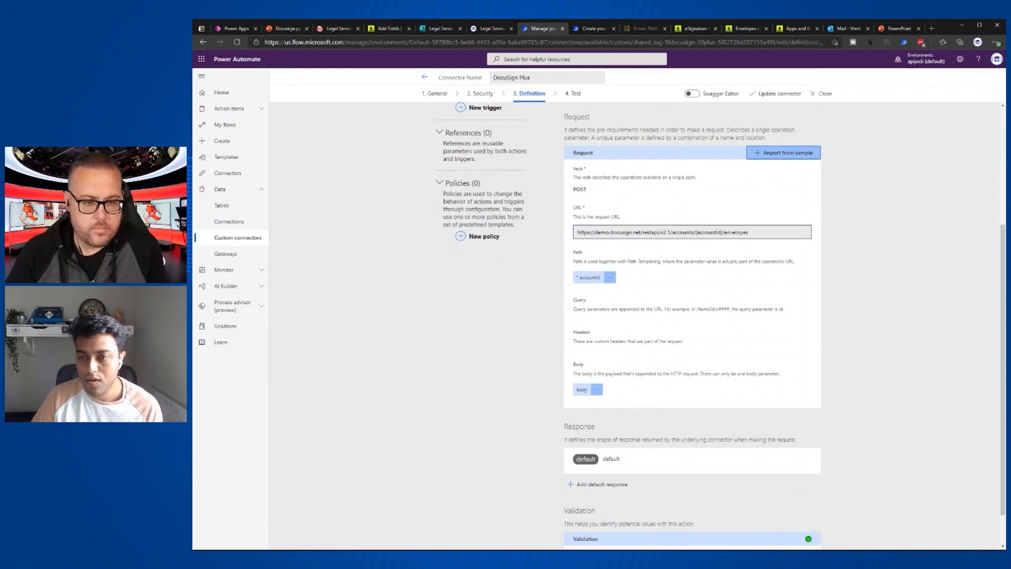
pyautogui.moveTo(749, 232); pyautogui.dragTo(569, 234)
pyautogui.hotkey('ctrl', 'c')
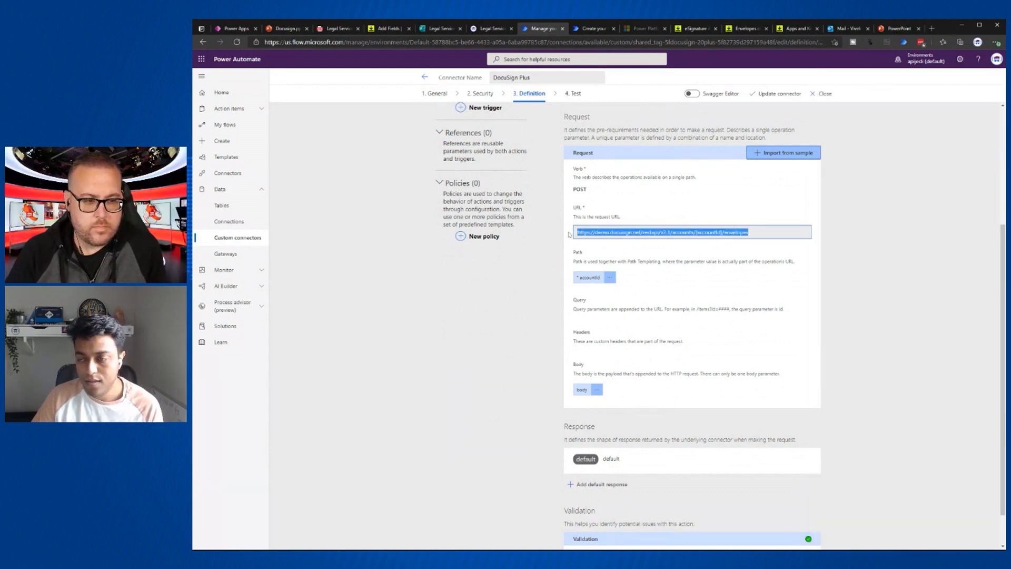
# - In Import from sample, choose POST, paste the envelopes URL and the sample JSON body
pyautogui.click(800, 152)
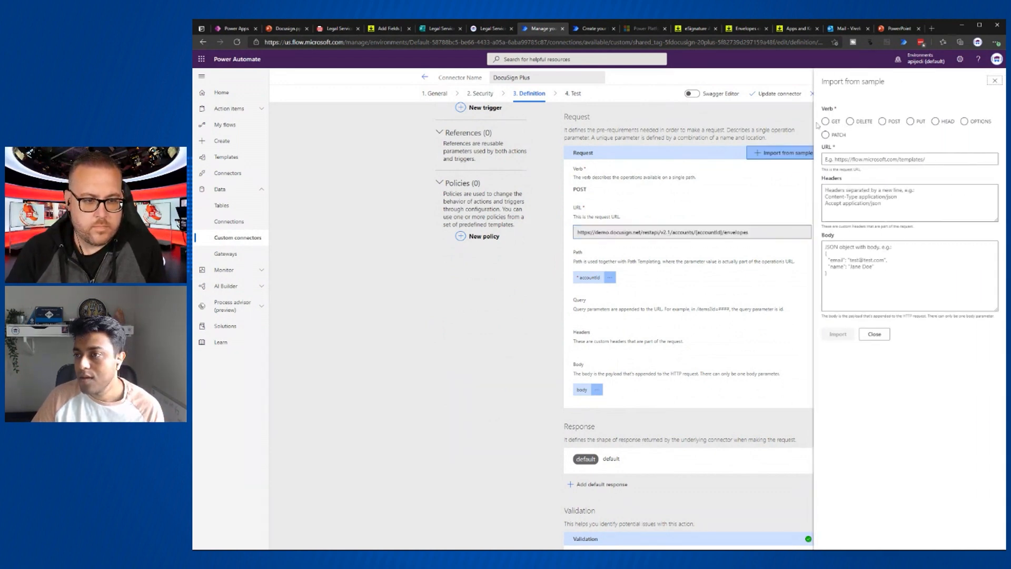
pyautogui.click(884, 125)
pyautogui.click(826, 159)
pyautogui.hotkey('ctrl', 'v')
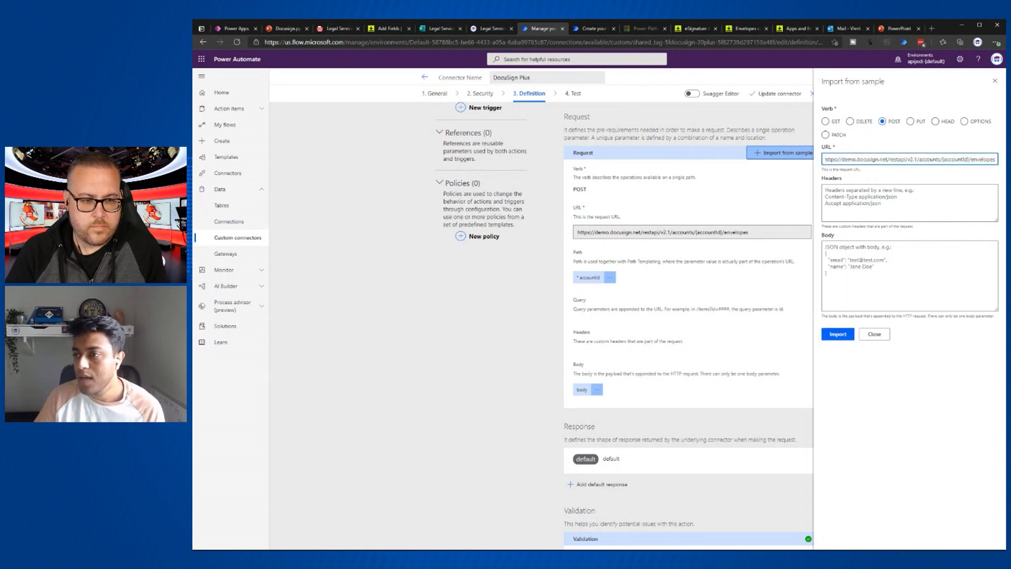
pyautogui.click(891, 275)
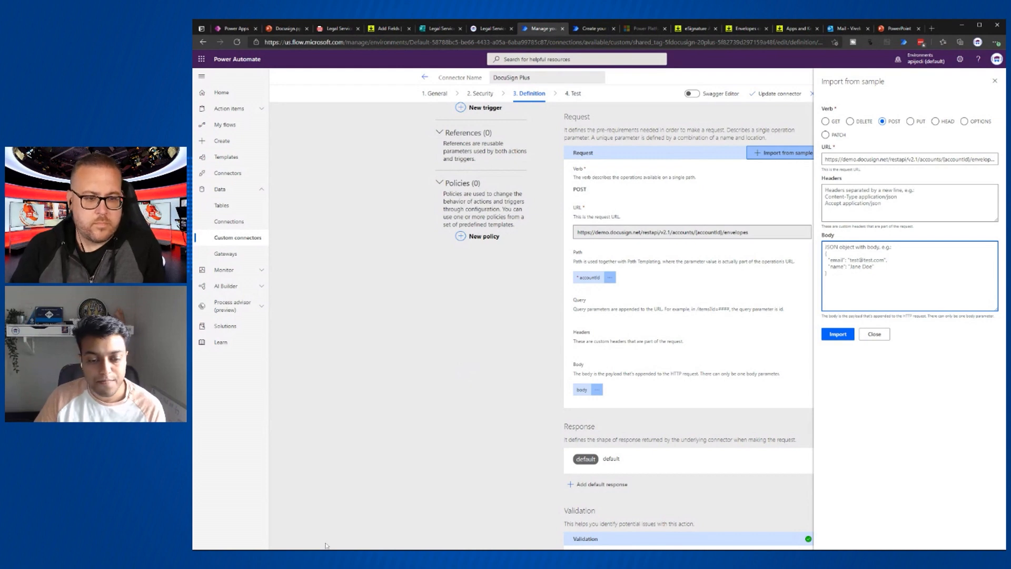
pyautogui.click(215, 542)
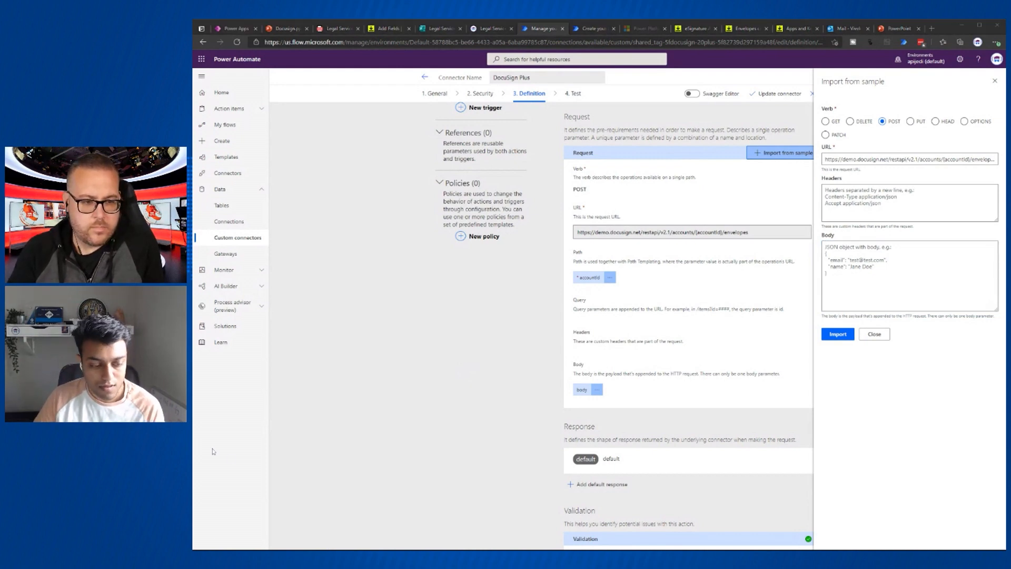
pyautogui.click(864, 287)
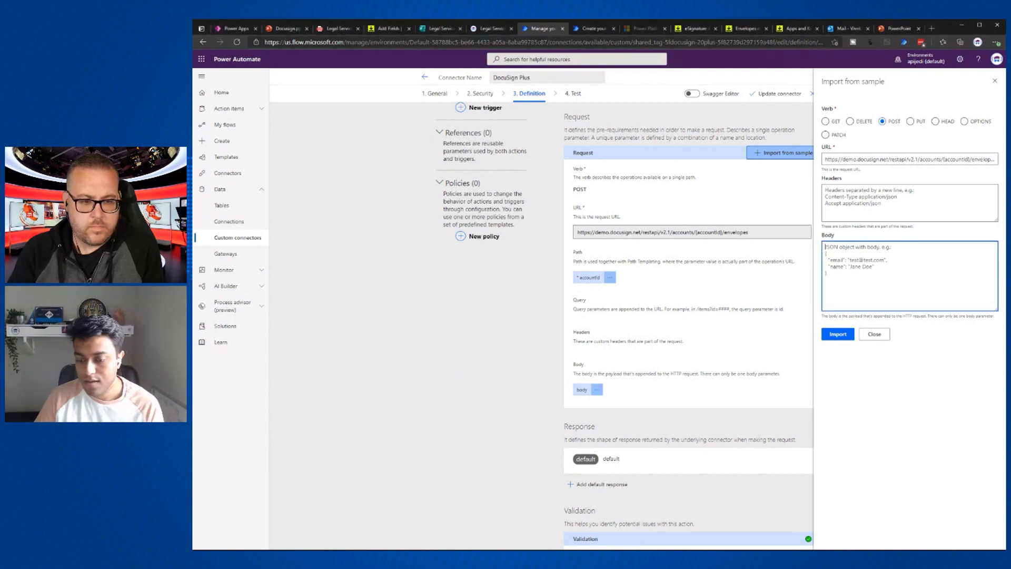
pyautogui.hotkey('ctrl', 'v')
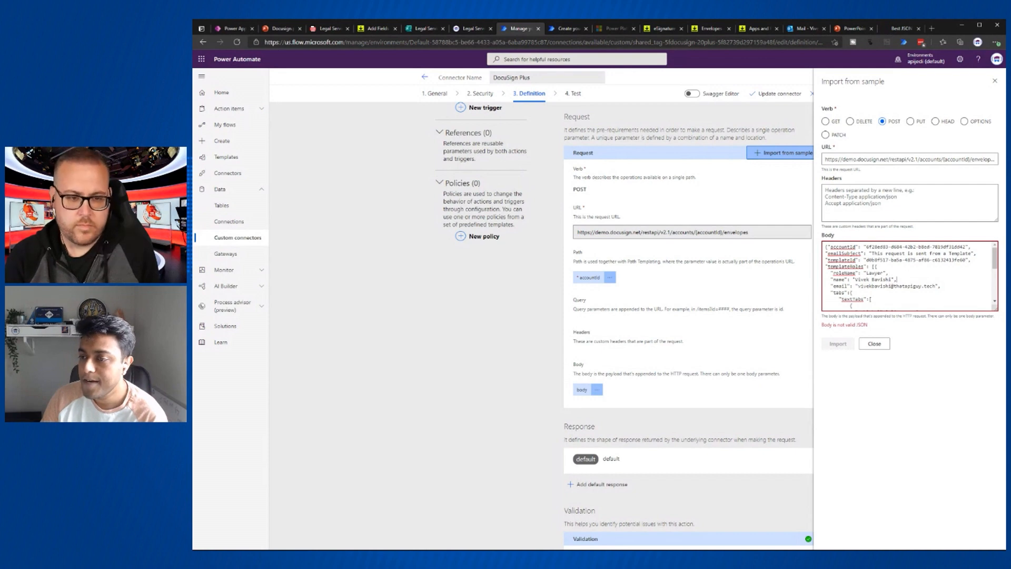
# - Check the Legal Service Request Form template's Lawyer and Client roles and select its template ID from the address bar
pyautogui.click(388, 30)
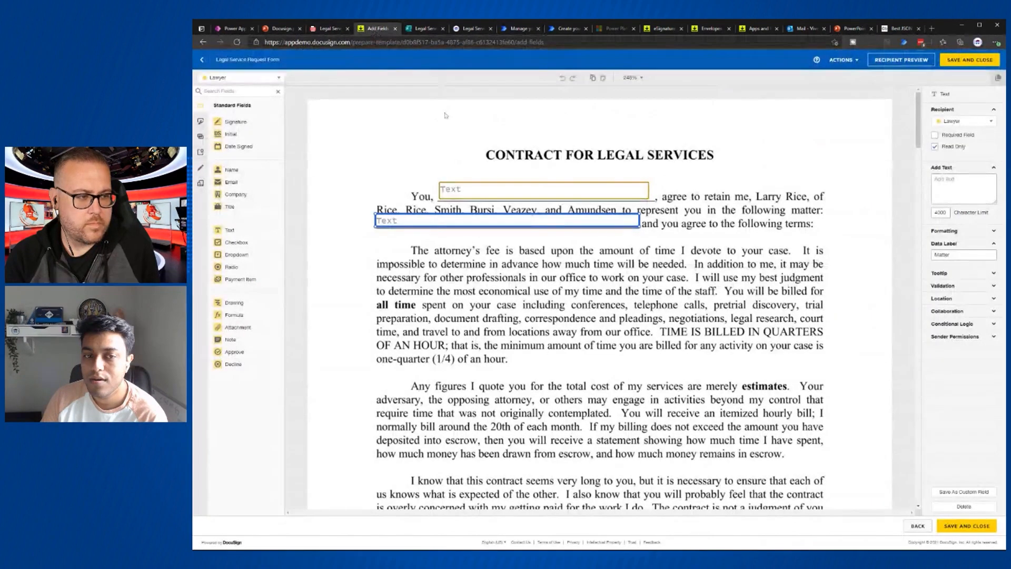
pyautogui.click(920, 527)
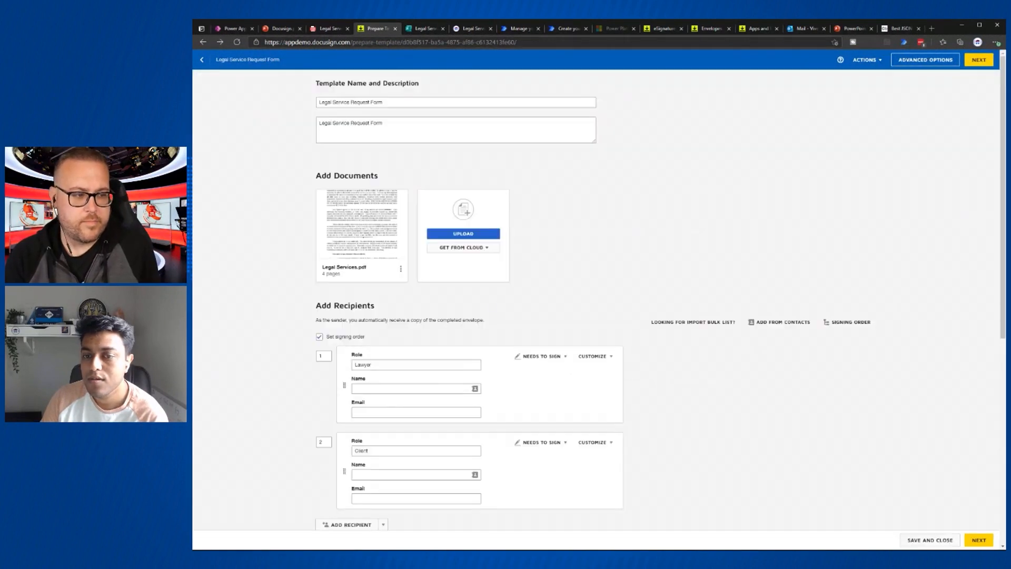
pyautogui.scroll(-6, 403, 527)
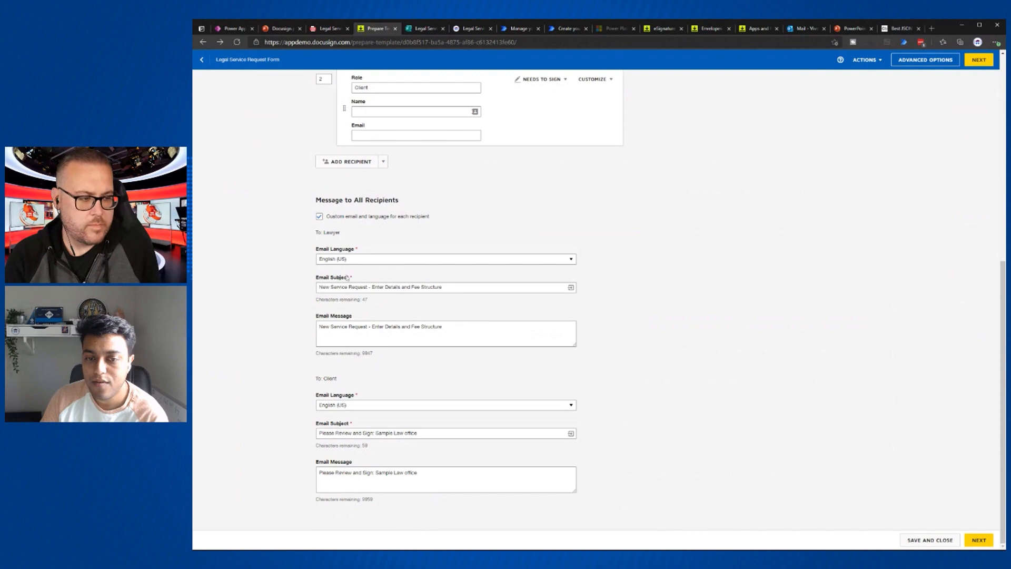
pyautogui.click(521, 29)
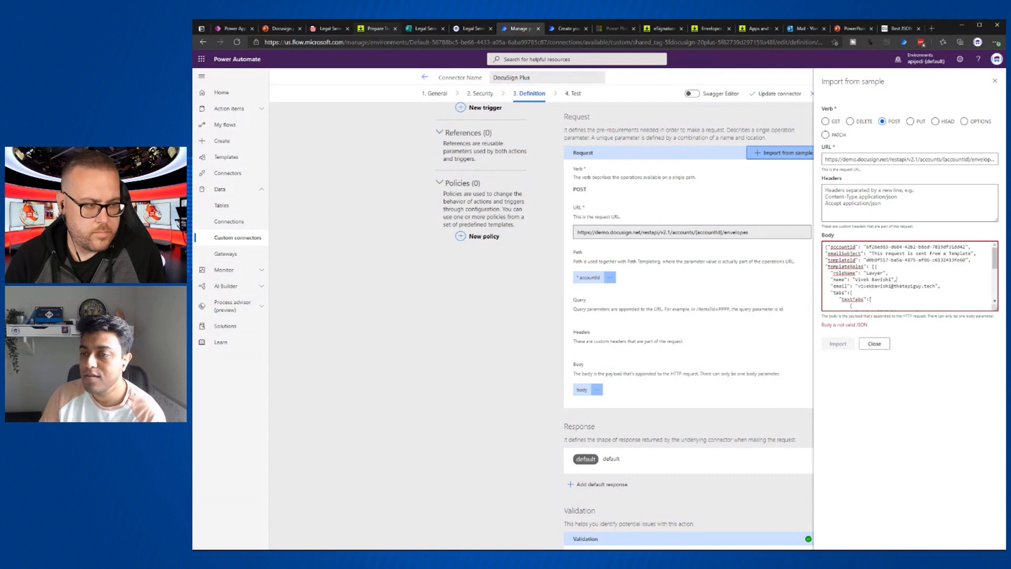
pyautogui.click(377, 31)
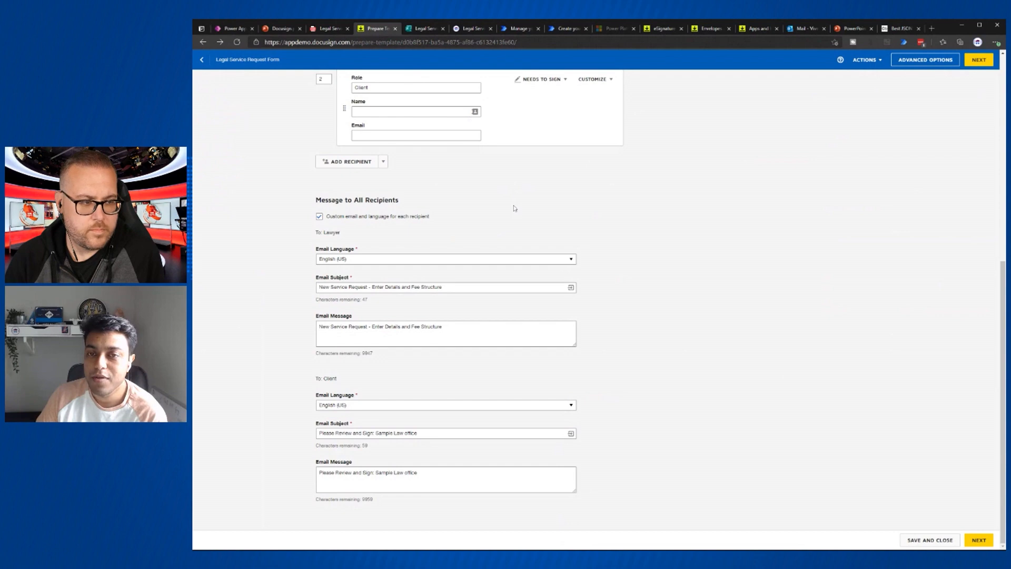
pyautogui.scroll(7, 513, 209)
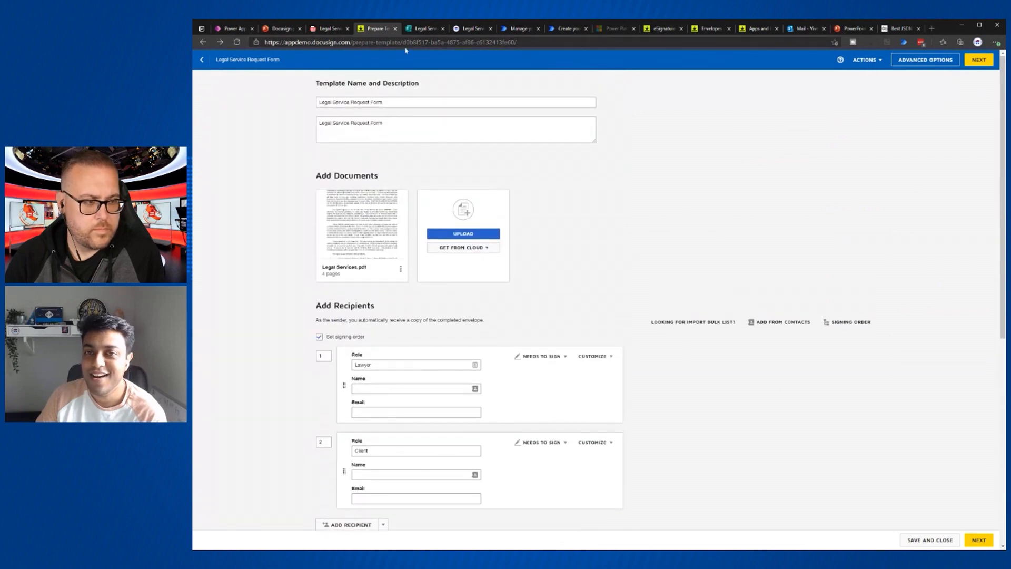
pyautogui.moveTo(402, 42); pyautogui.dragTo(515, 42)
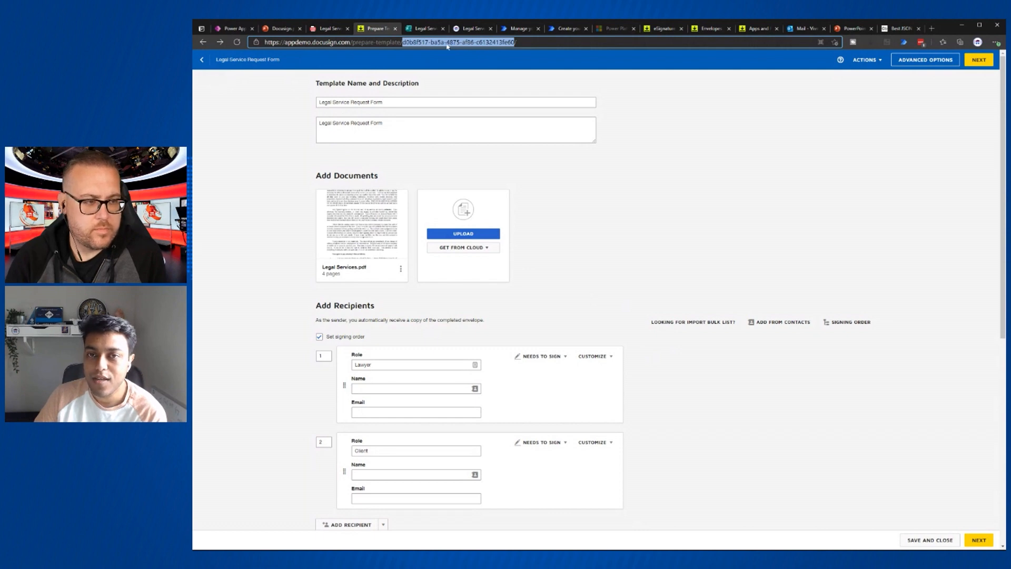
pyautogui.click(512, 29)
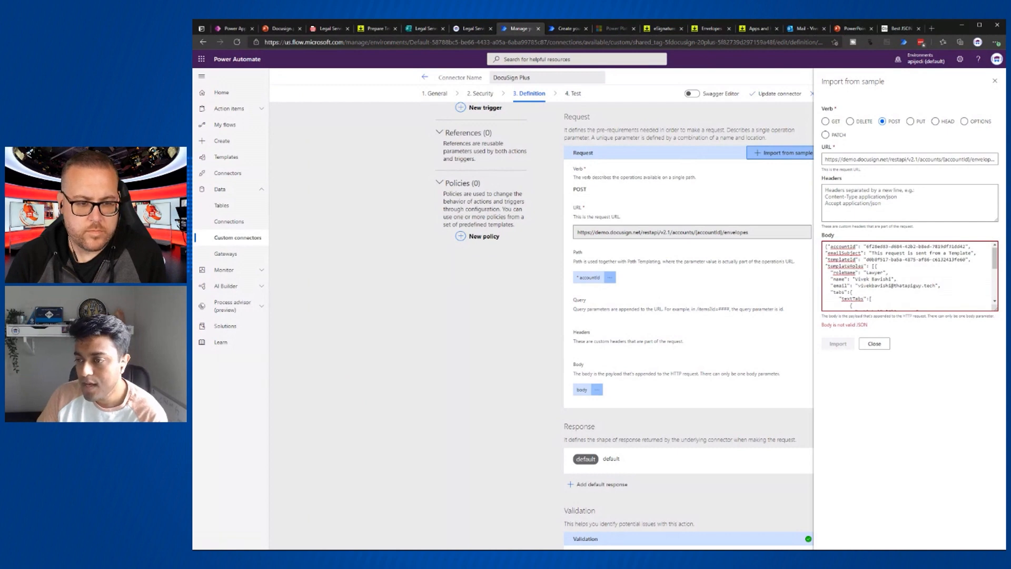
pyautogui.scroll(-1, 909, 276)
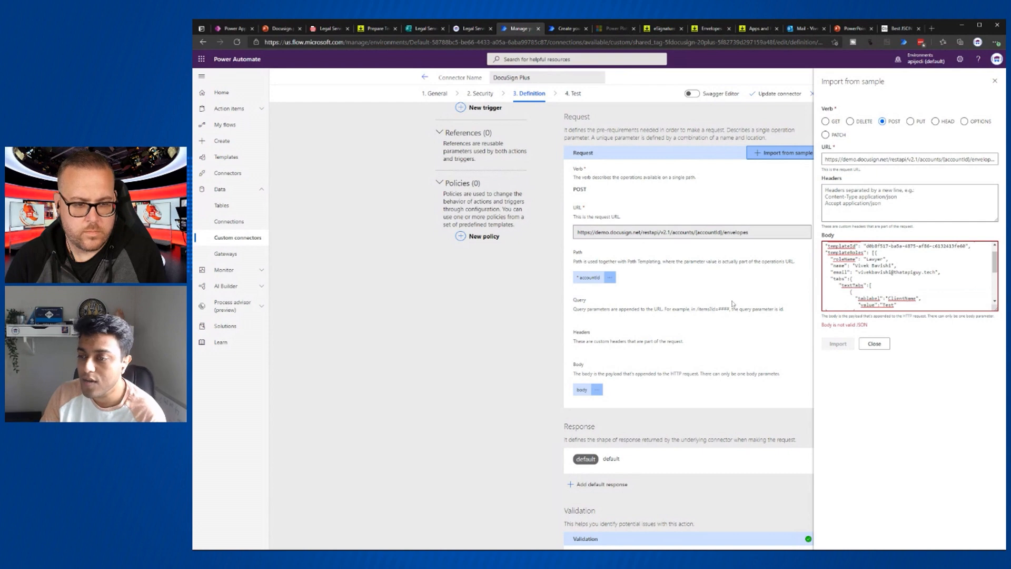
pyautogui.scroll(-1, 909, 275)
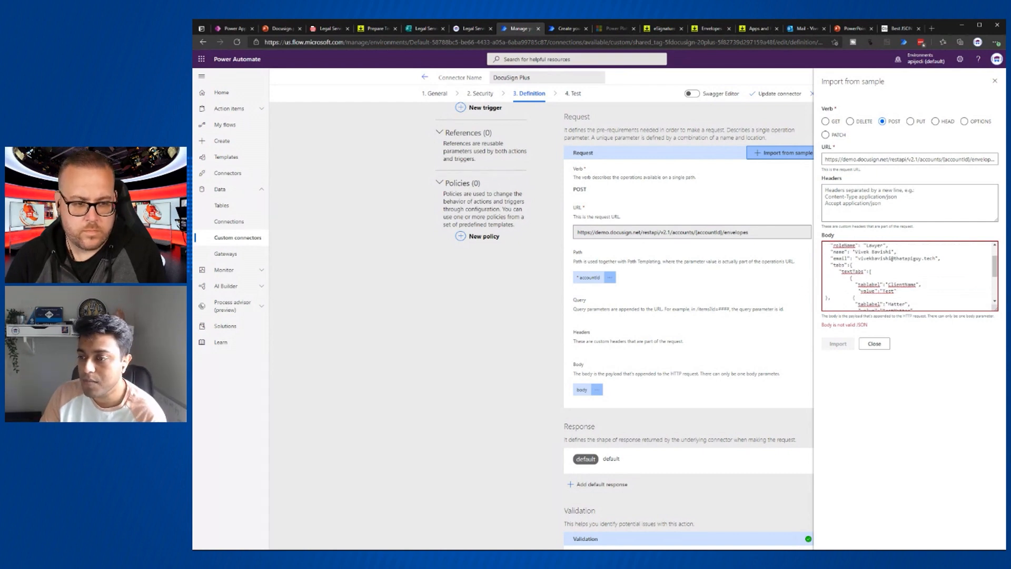
pyautogui.scroll(-2, 908, 276)
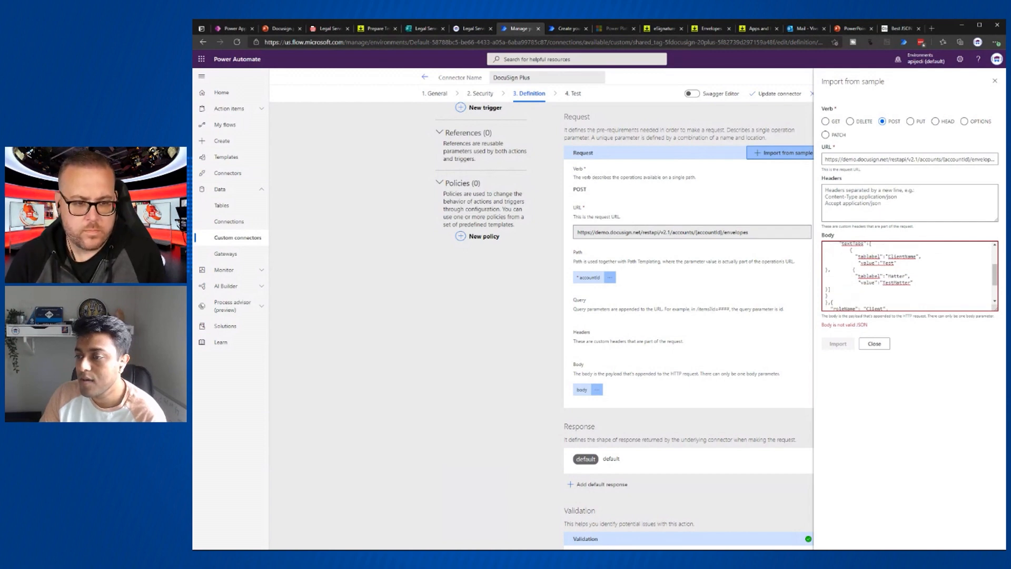
pyautogui.scroll(2, 896, 252)
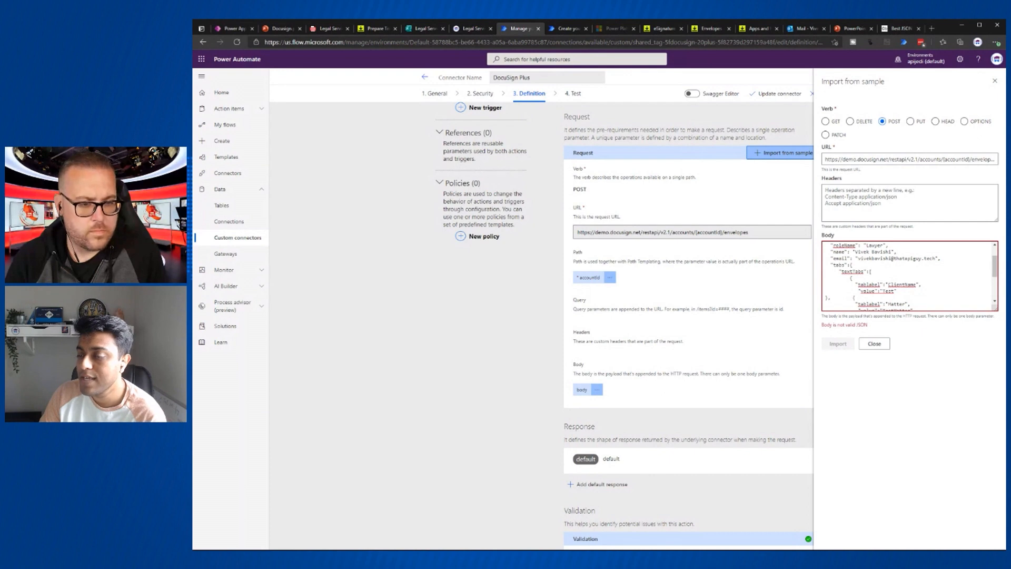
pyautogui.scroll(-1, 909, 276)
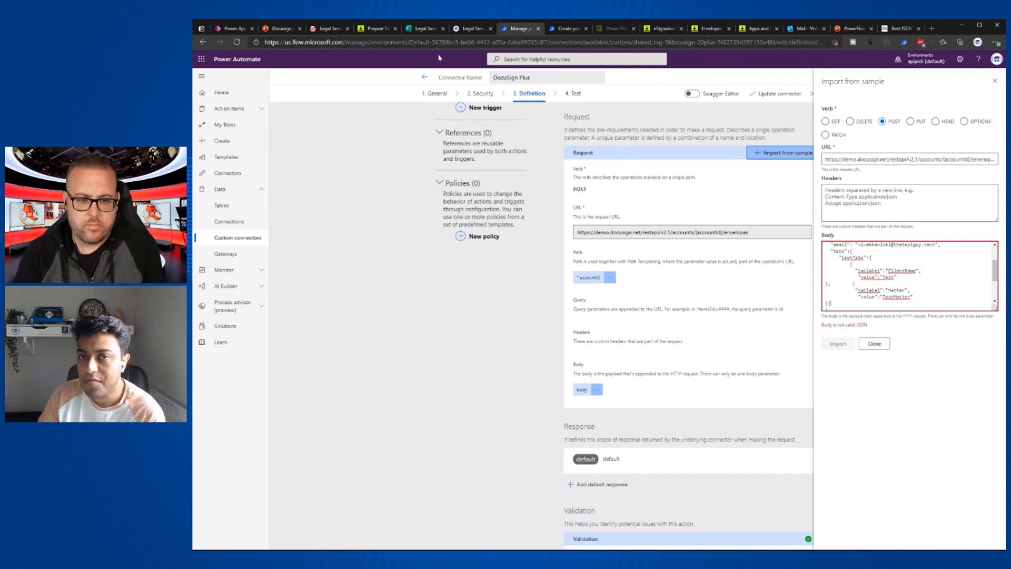
# - Confirm the text field after "You," is labelled ClientName, then select "Test" in the sample body
pyautogui.click(377, 28)
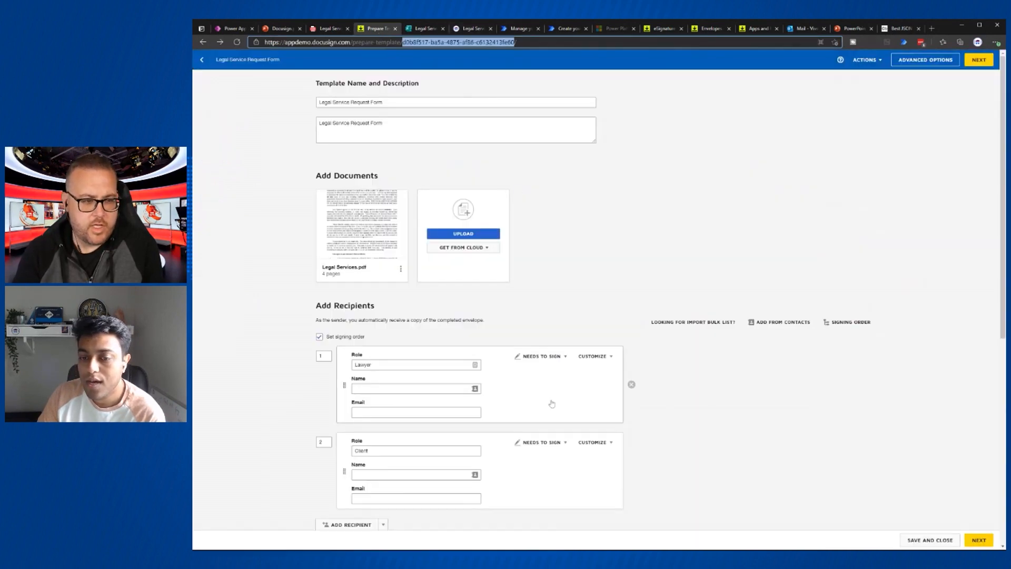
pyautogui.click(979, 540)
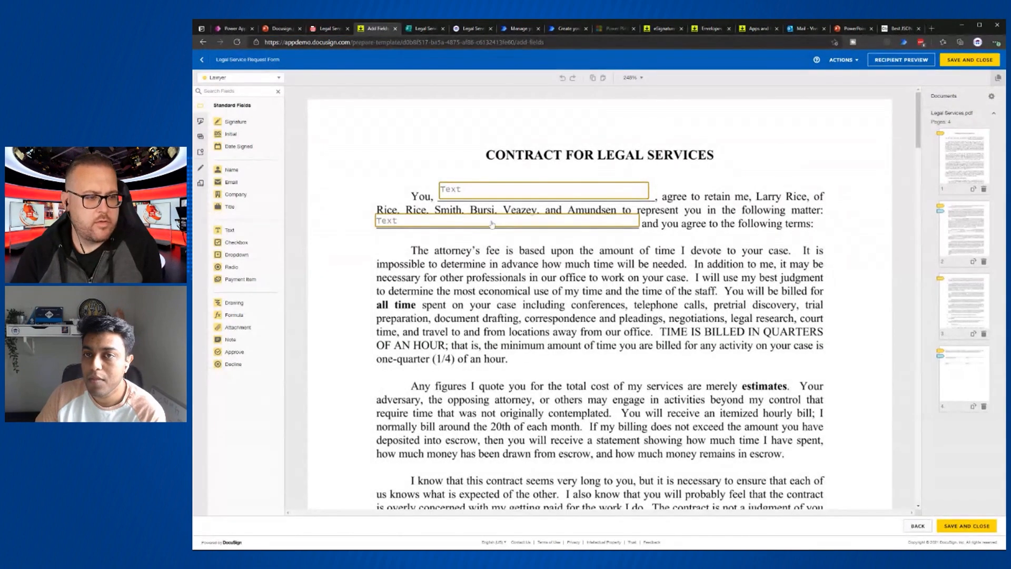
pyautogui.click(559, 196)
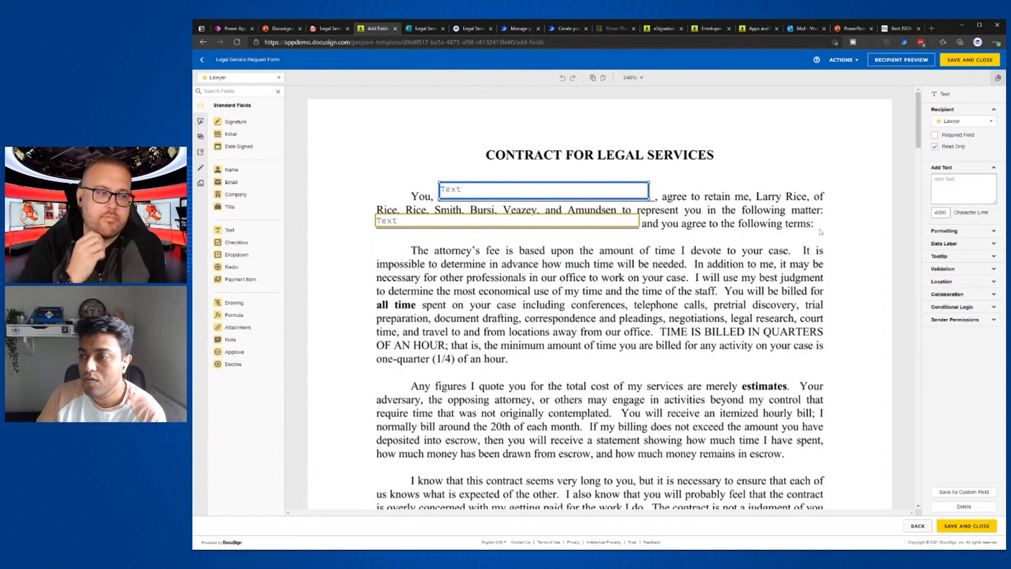
pyautogui.click(969, 244)
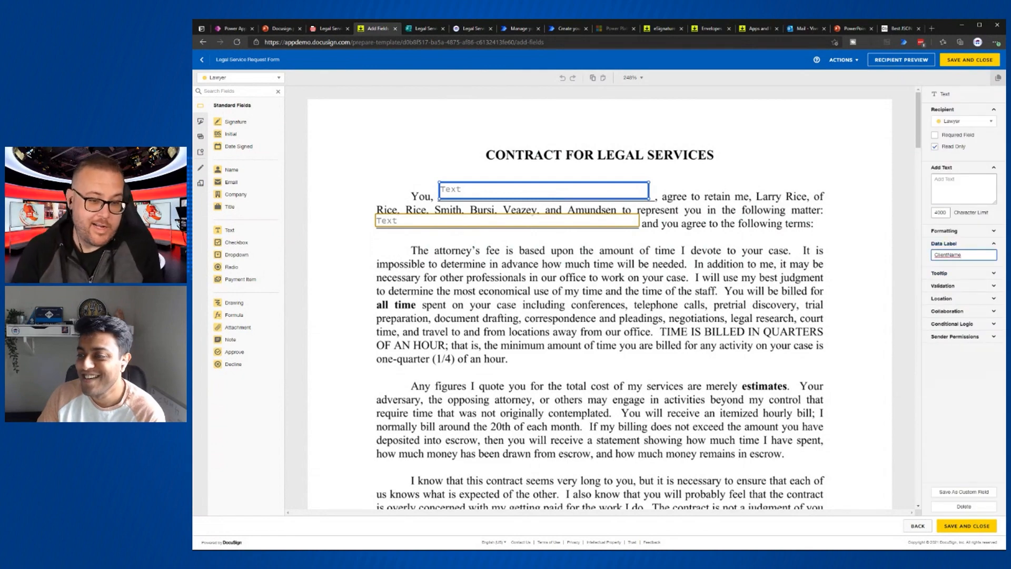
pyautogui.click(521, 29)
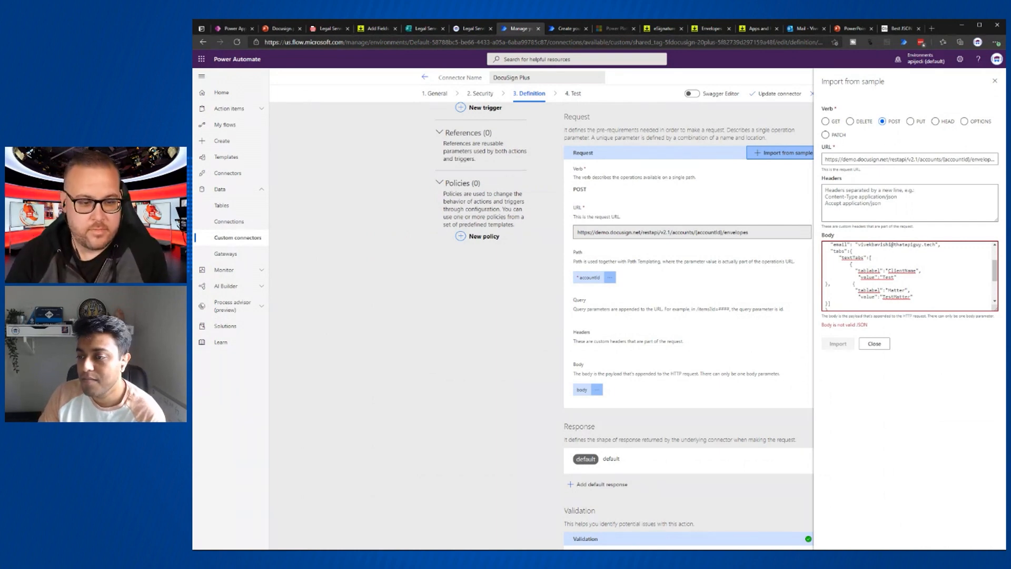
pyautogui.doubleClick(889, 277)
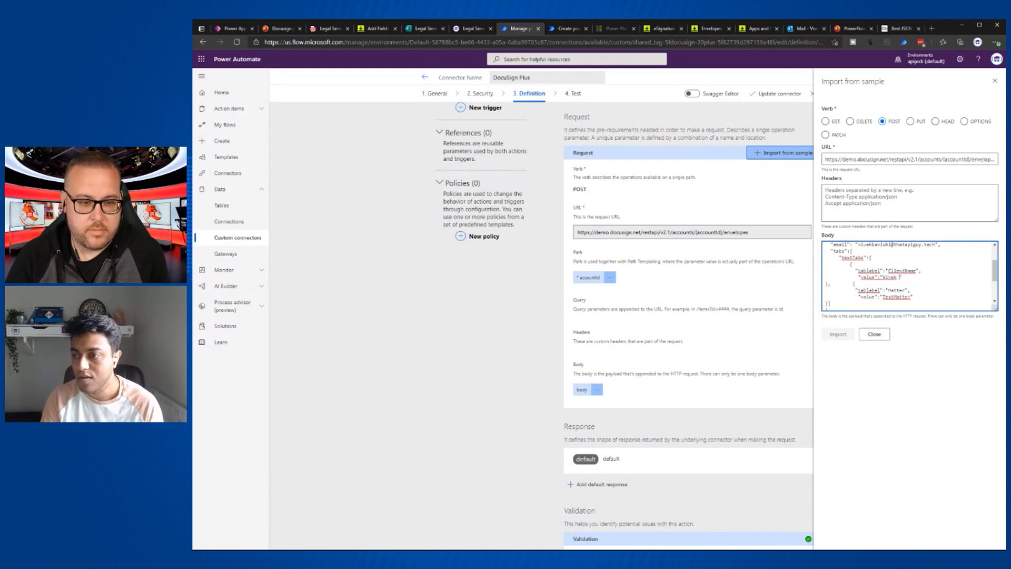
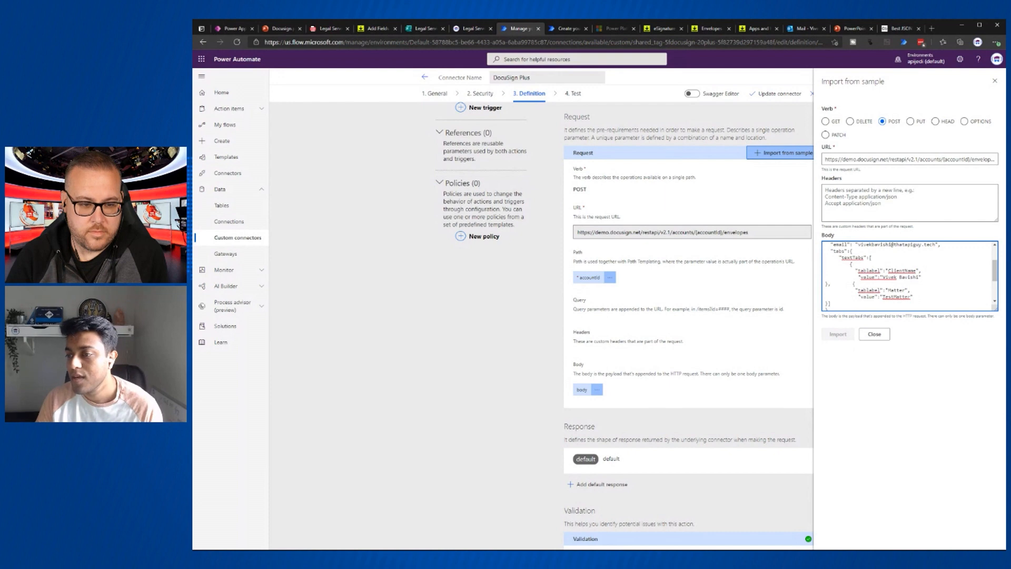
# - Replace ClientName's "Test" with the client's full name and Matter with "This is an urgent request"
pyautogui.doubleClick(895, 297)
pyautogui.write('This is an urgent ')
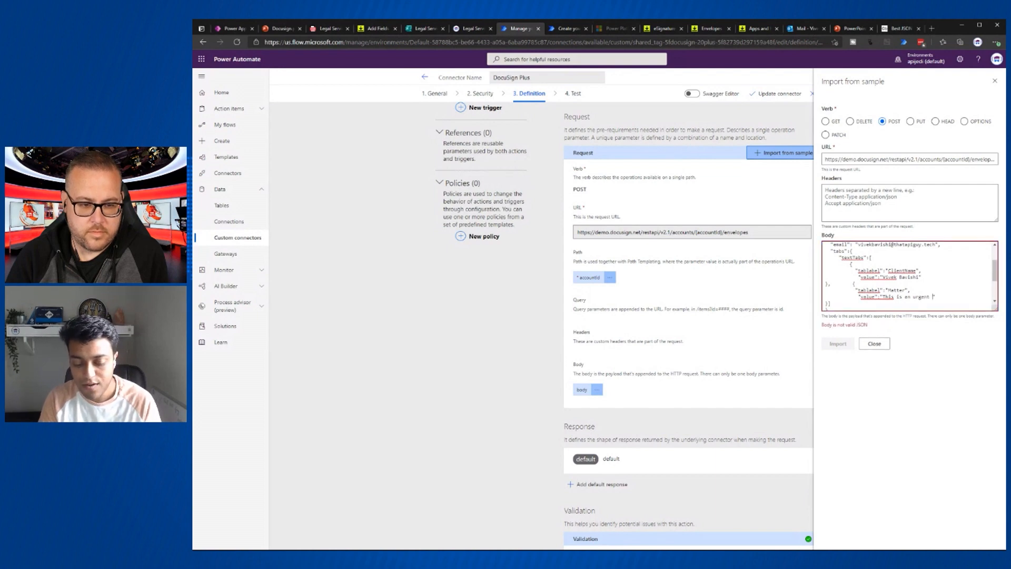
pyautogui.write('request')
pyautogui.scroll(-2, 910, 276)
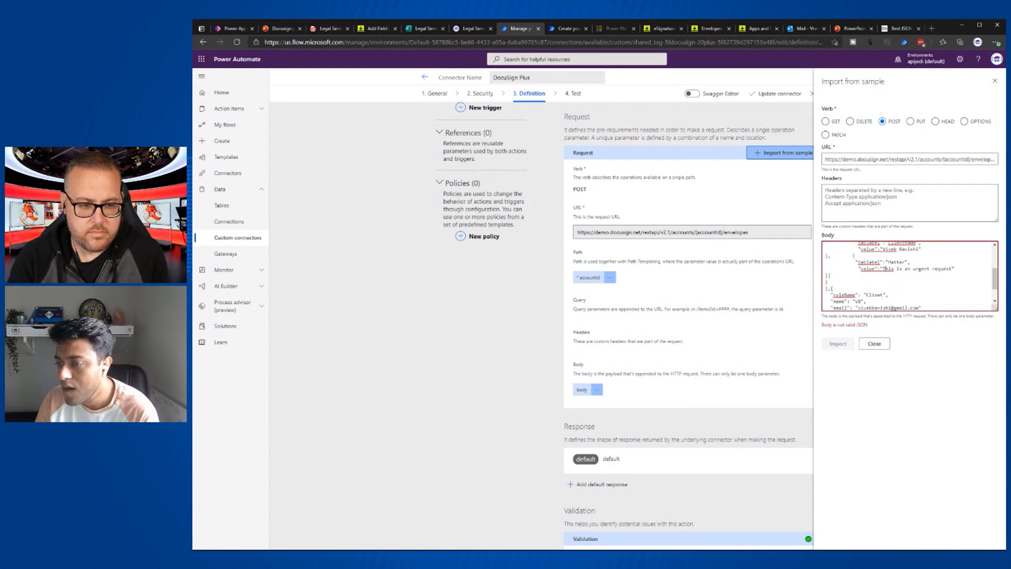
pyautogui.scroll(-2, 909, 275)
pyautogui.scroll(5, 909, 274)
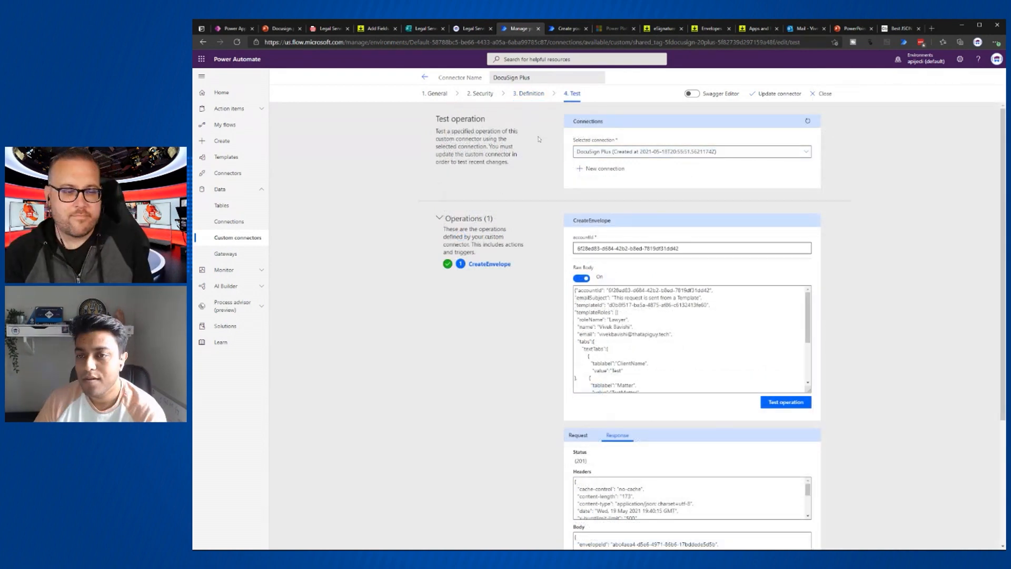
pyautogui.click(527, 94)
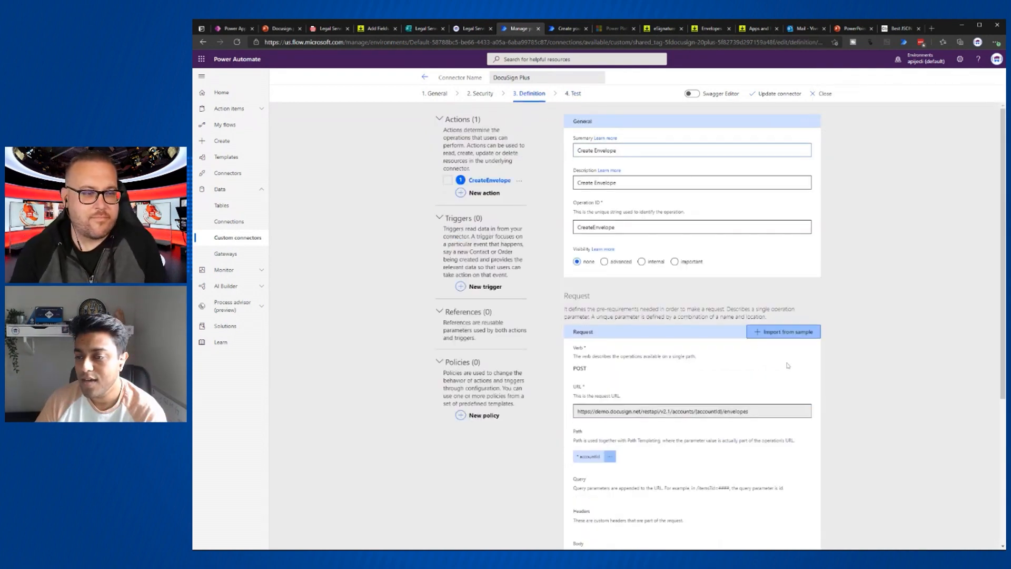
pyautogui.scroll(-2, 750, 379)
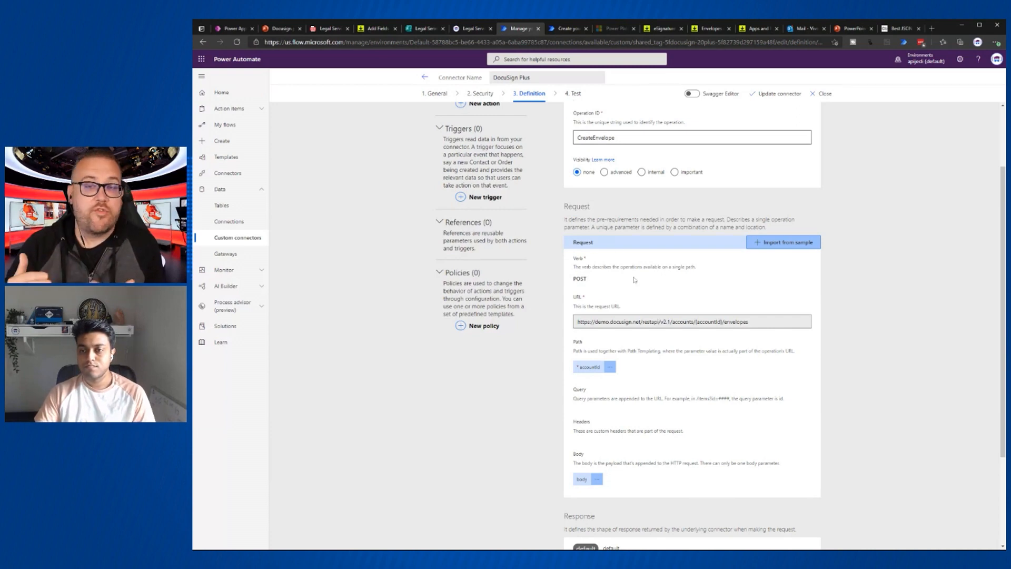
pyautogui.scroll(-3, 635, 279)
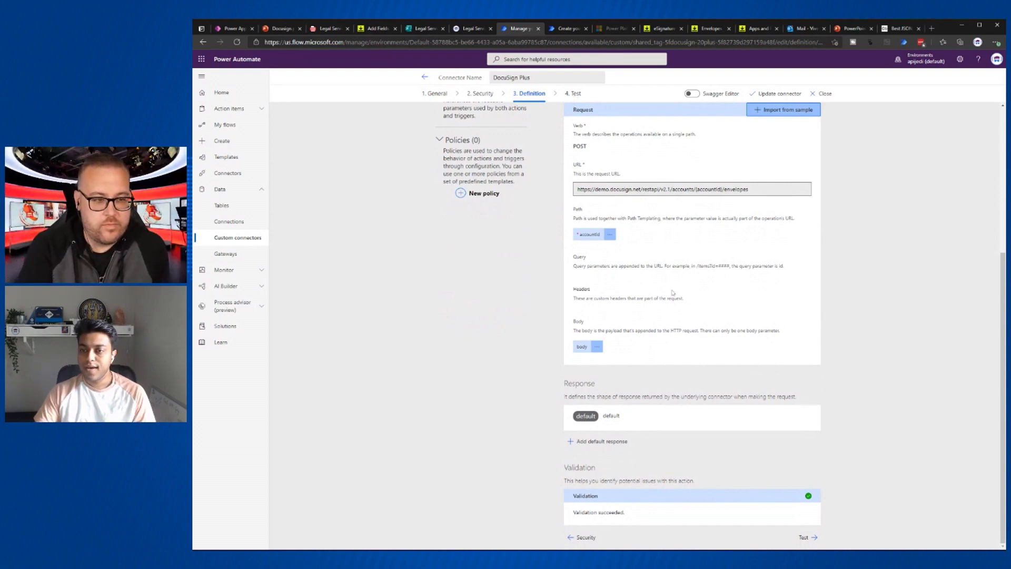
pyautogui.click(575, 94)
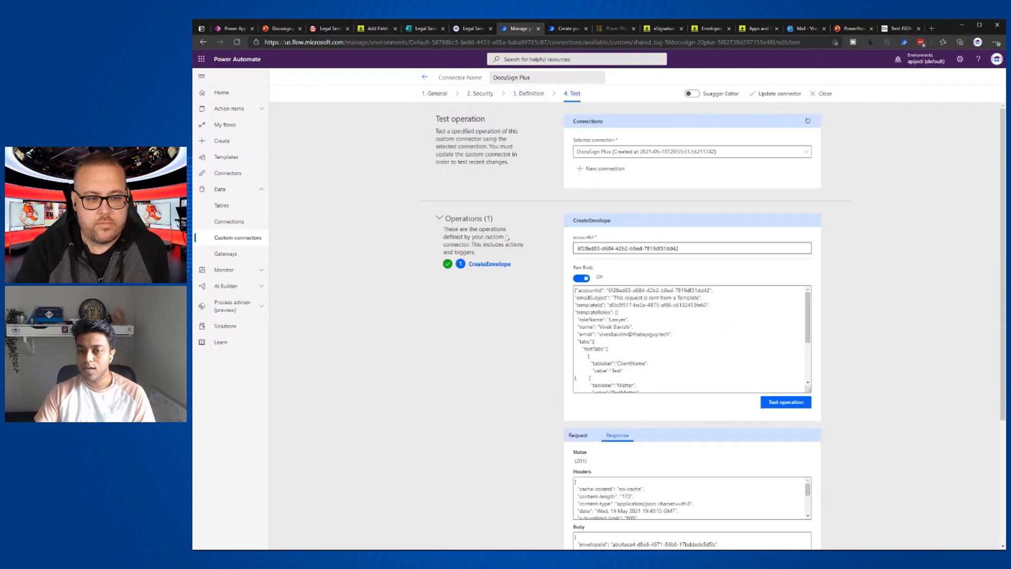
# - Paste the full envelope JSON as the raw body and change ClientName to the new client's full name
pyautogui.click(581, 278)
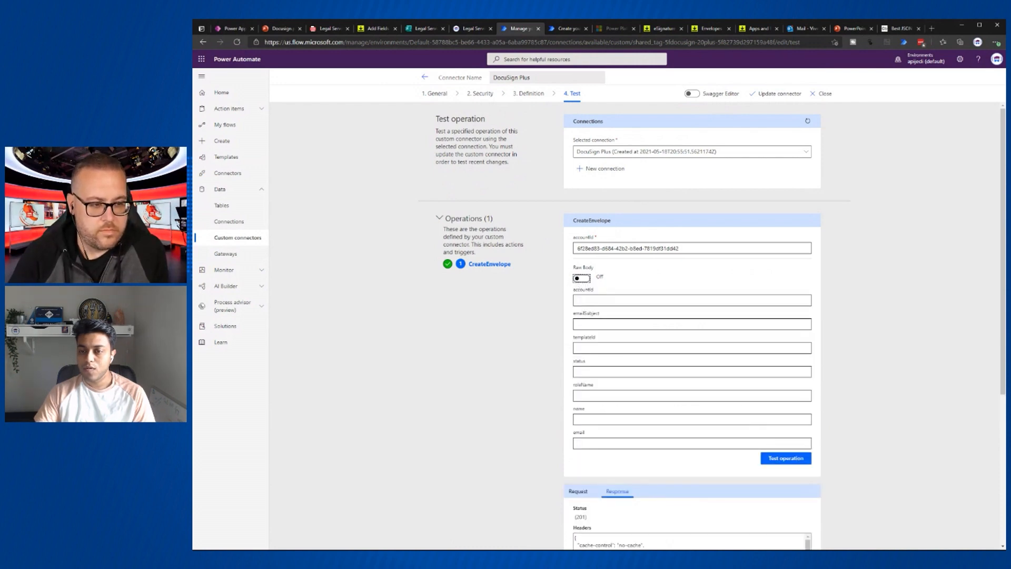
pyautogui.click(581, 279)
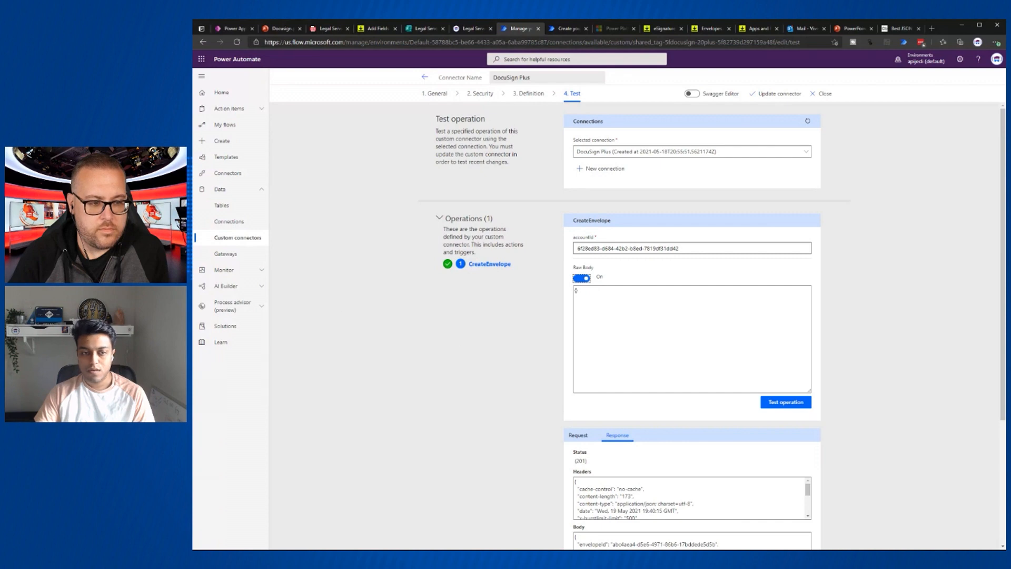
pyautogui.hotkey('alt', 'Tab')
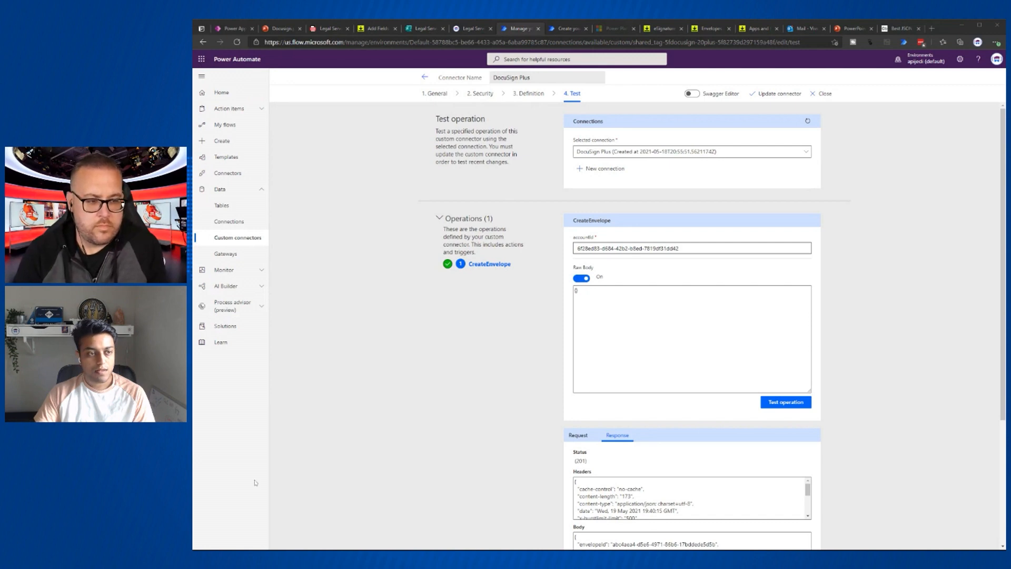
pyautogui.moveTo(596, 295); pyautogui.dragTo(541, 296)
pyautogui.hotkey('ctrl', 'v')
pyautogui.scroll(10, 691, 338)
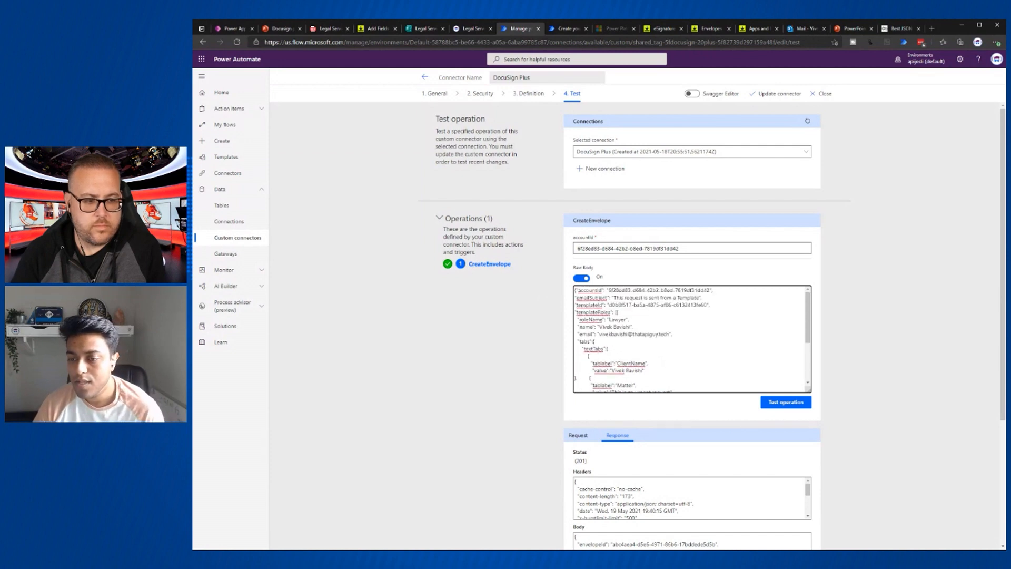
pyautogui.scroll(-3, 692, 339)
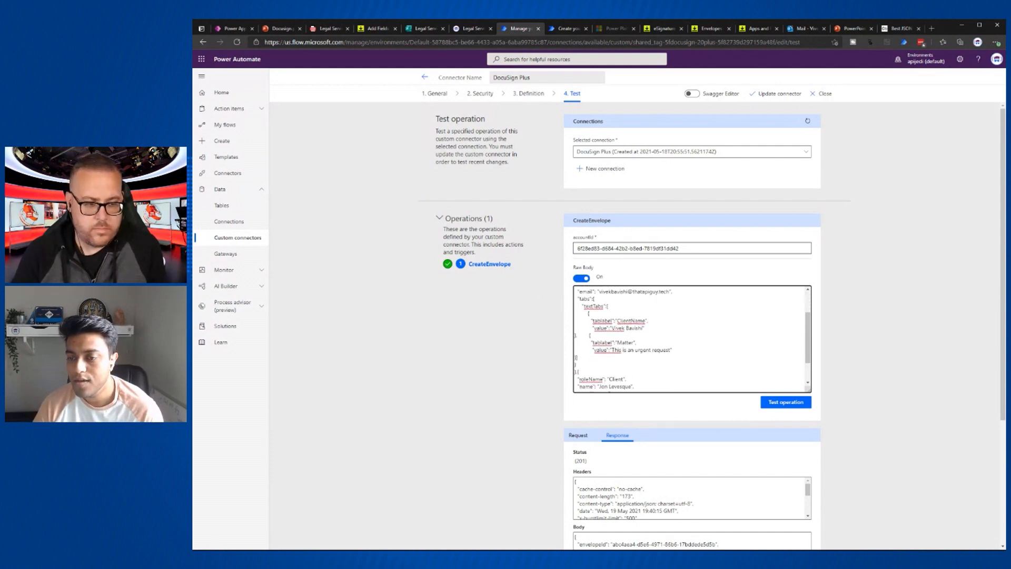
pyautogui.scroll(3, 692, 339)
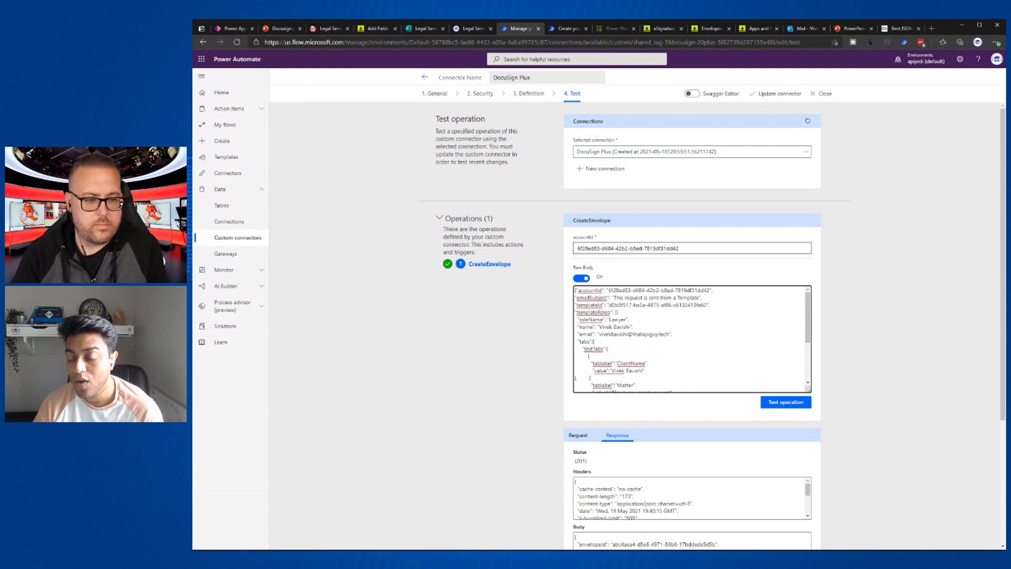
pyautogui.scroll(-5, 692, 339)
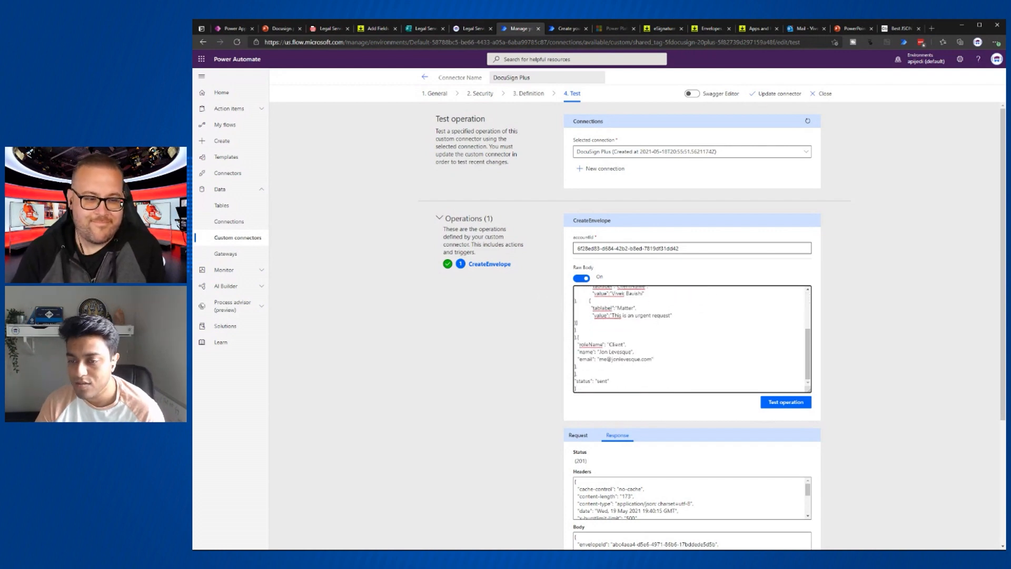
pyautogui.doubleClick(619, 293)
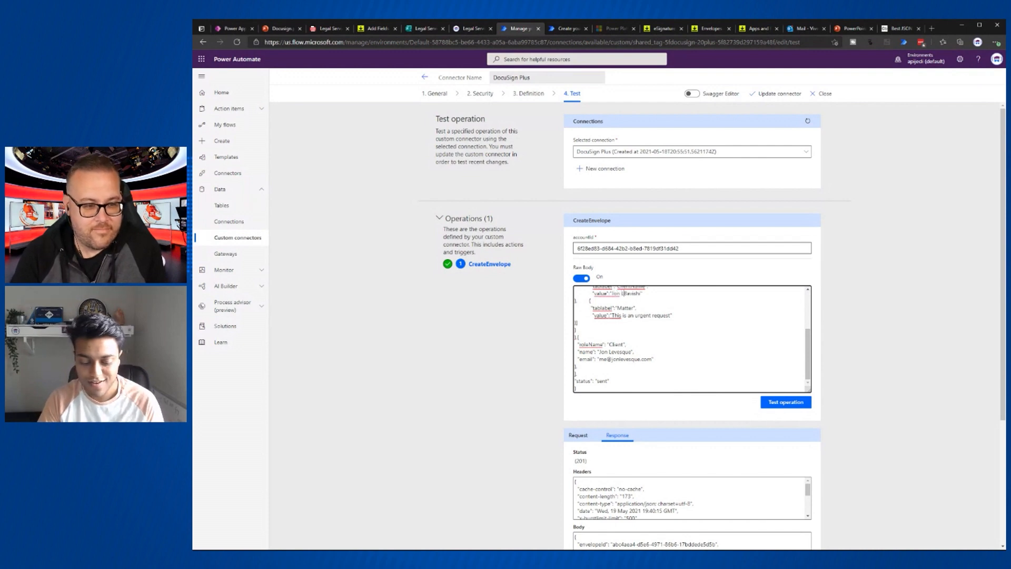
pyautogui.press('Delete')
pyautogui.press('Delete')
pyautogui.press('Delete')
pyautogui.press('Delete')
pyautogui.press('Delete')
pyautogui.press('Delete')
pyautogui.press('Delete')
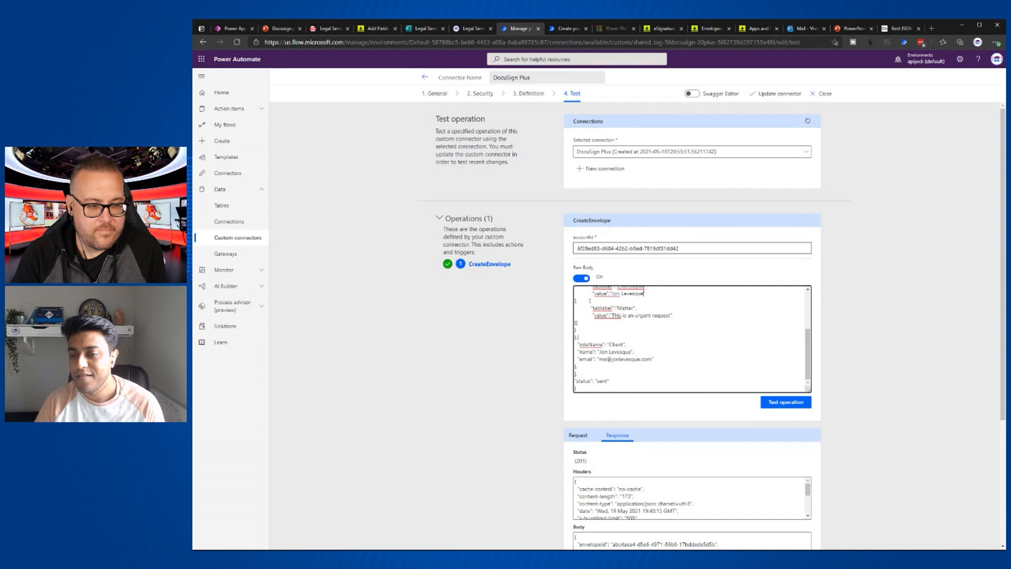
# - Run the CreateEnvelope test and open the emailed Legal Services document for review
pyautogui.click(771, 407)
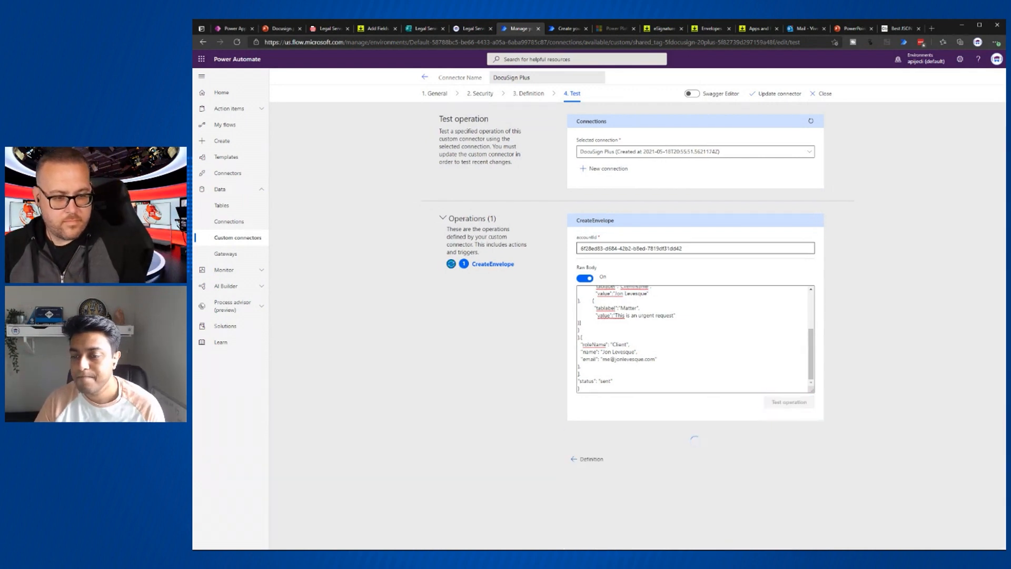
pyautogui.scroll(-3, 693, 316)
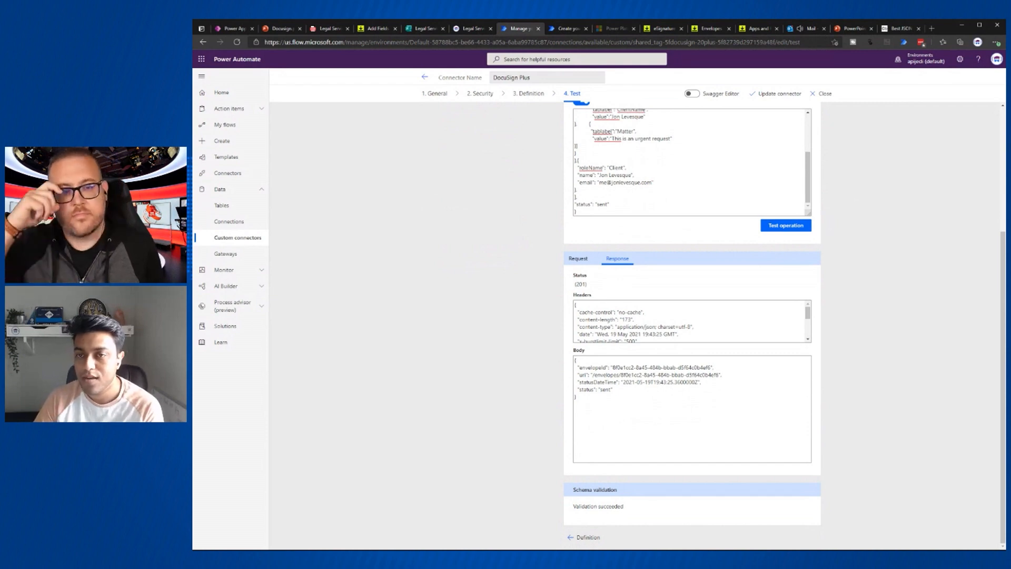
pyautogui.click(804, 30)
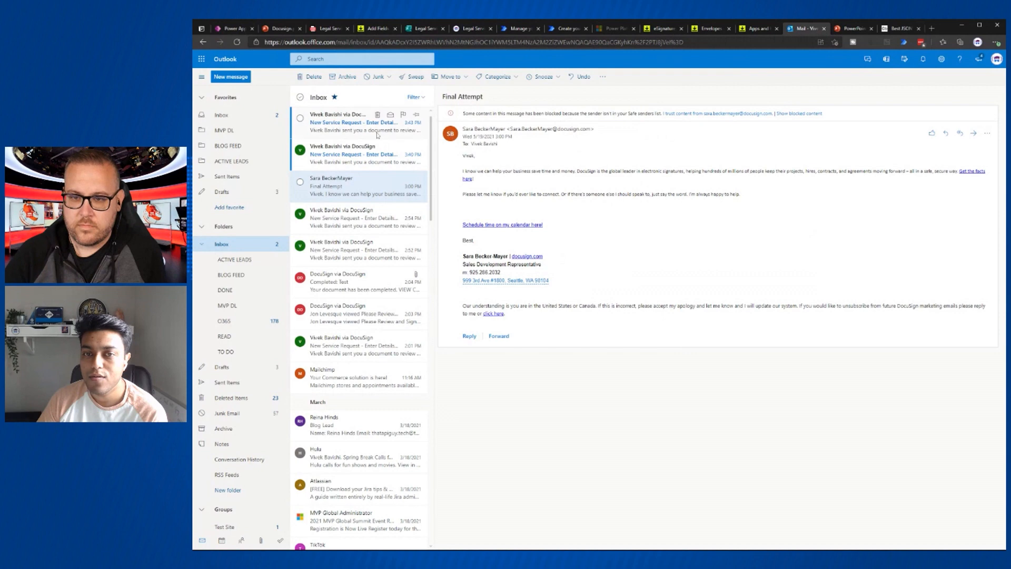
pyautogui.click(356, 128)
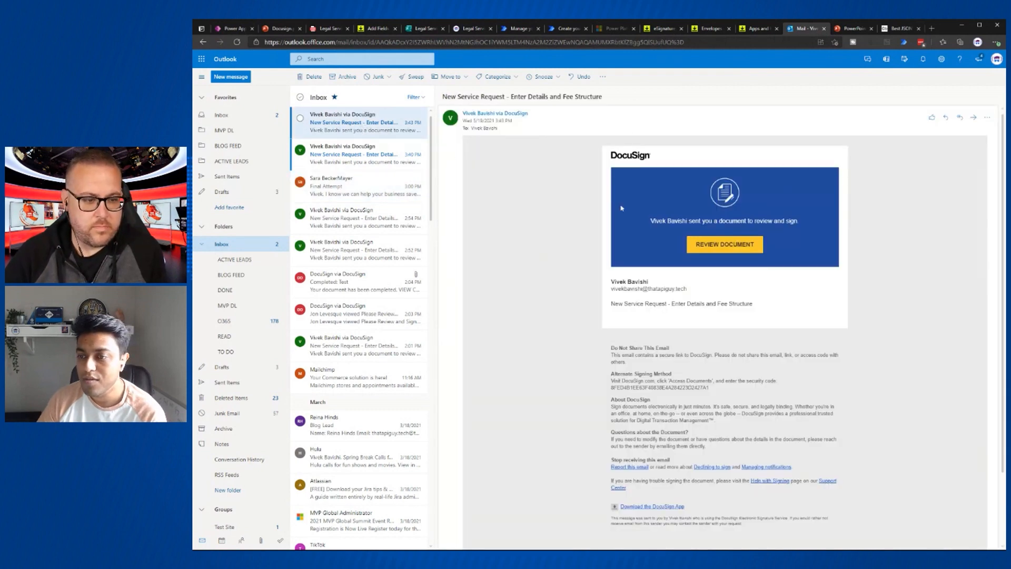
pyautogui.click(729, 251)
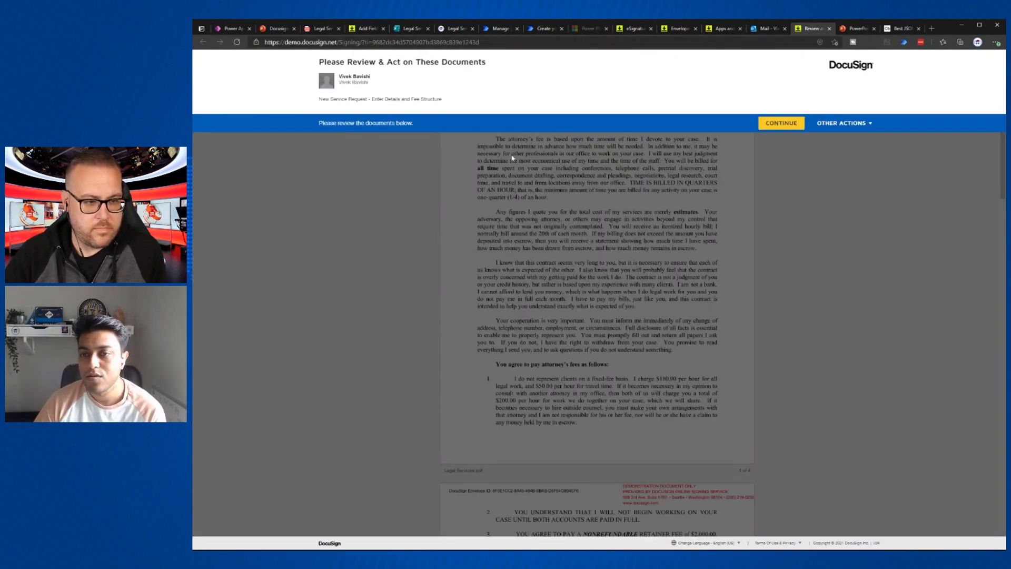
# - Fill the contract's first required field with 1000 and move to the Special provisions field
pyautogui.click(781, 123)
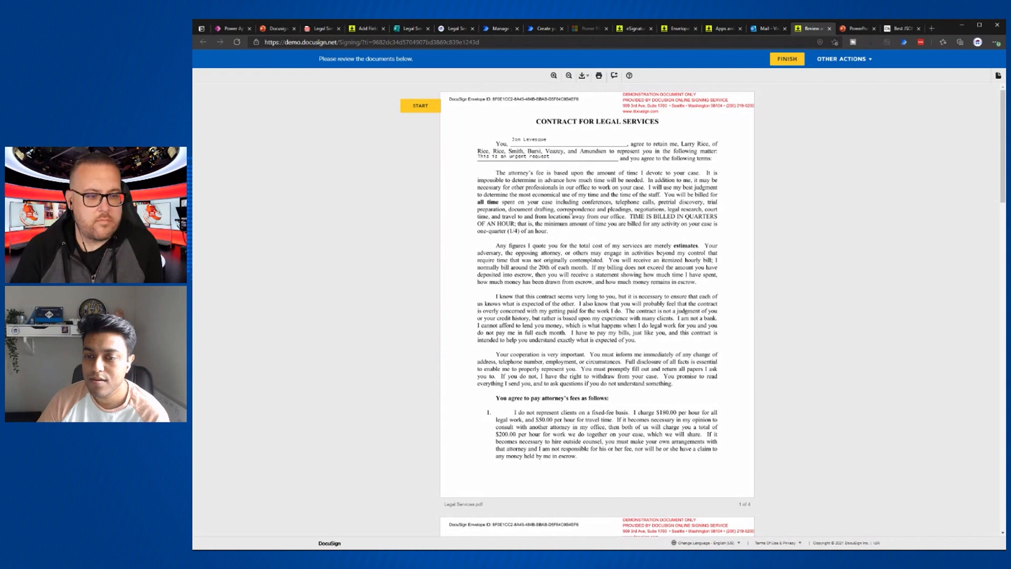
pyautogui.scroll(-13, 571, 213)
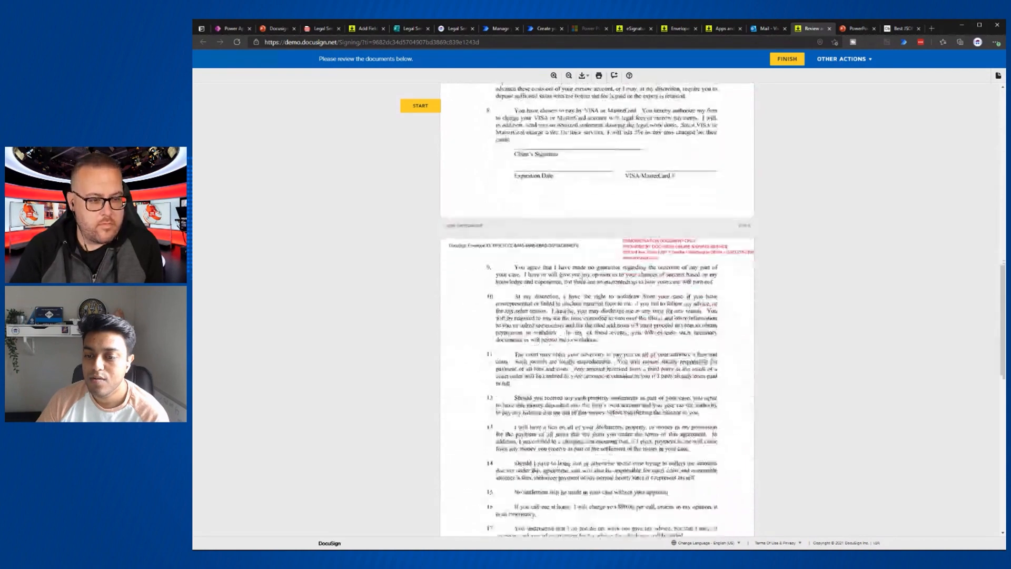
pyautogui.click(427, 110)
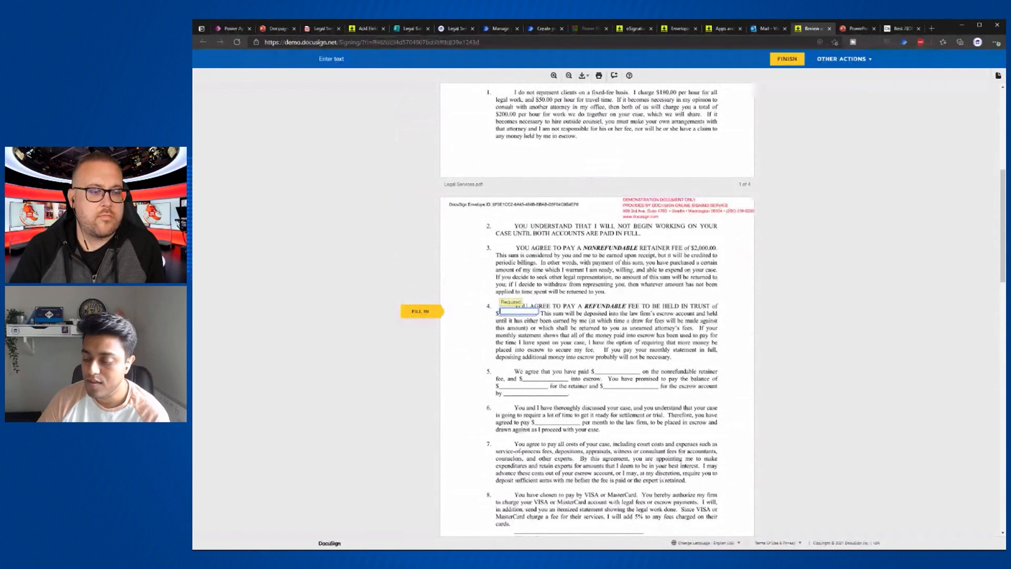
pyautogui.write('10000')
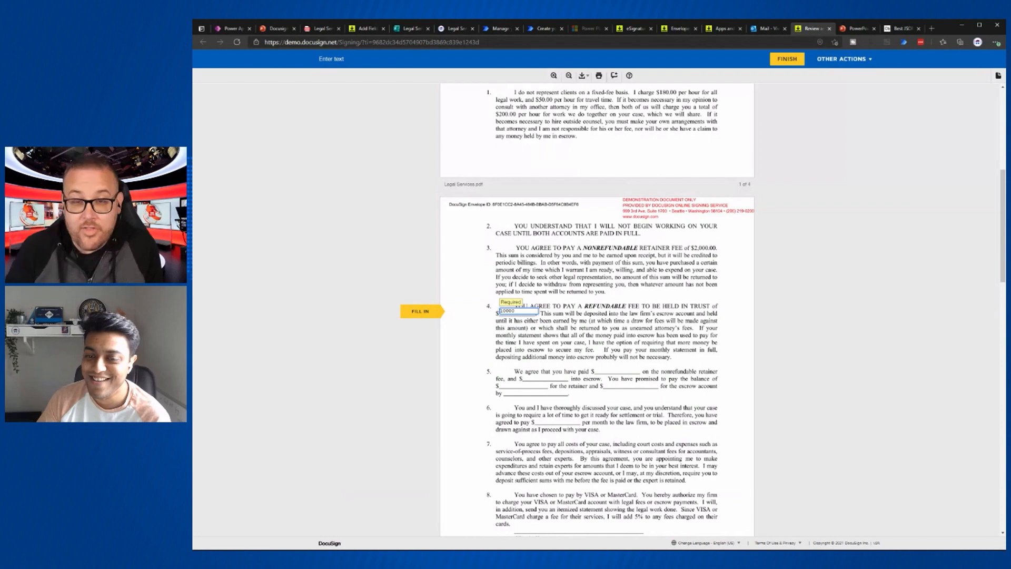
pyautogui.scroll(-3, 597, 308)
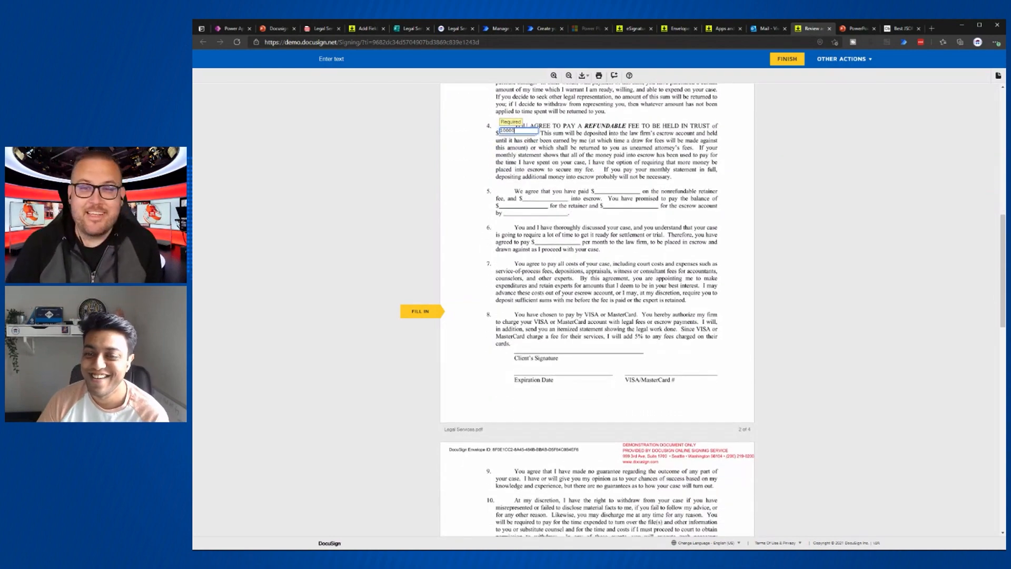
pyautogui.click(424, 312)
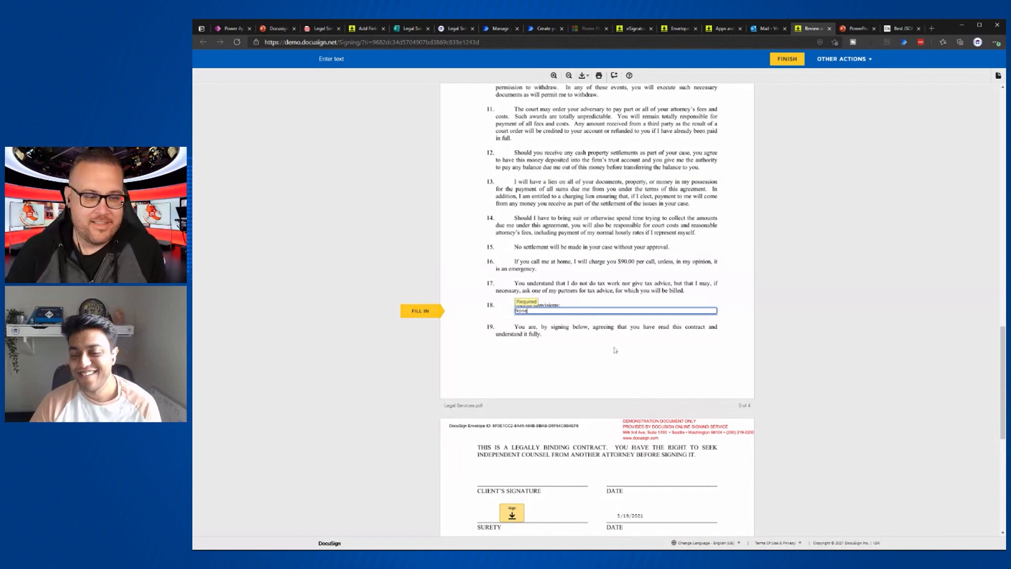
pyautogui.scroll(-4, 616, 350)
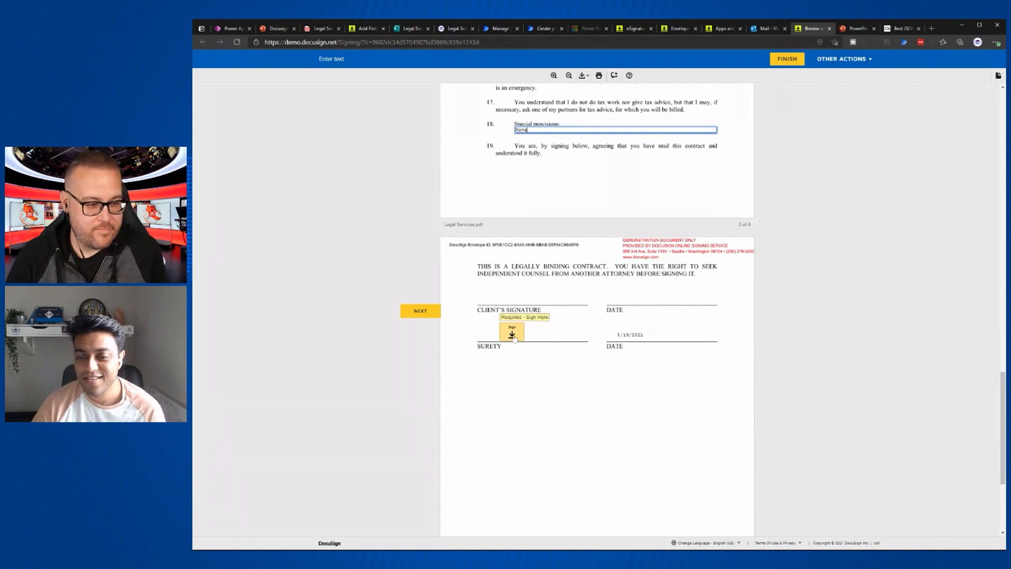
# - Sign the required field, finish the document, and decline logging in to DocuSign
pyautogui.click(513, 333)
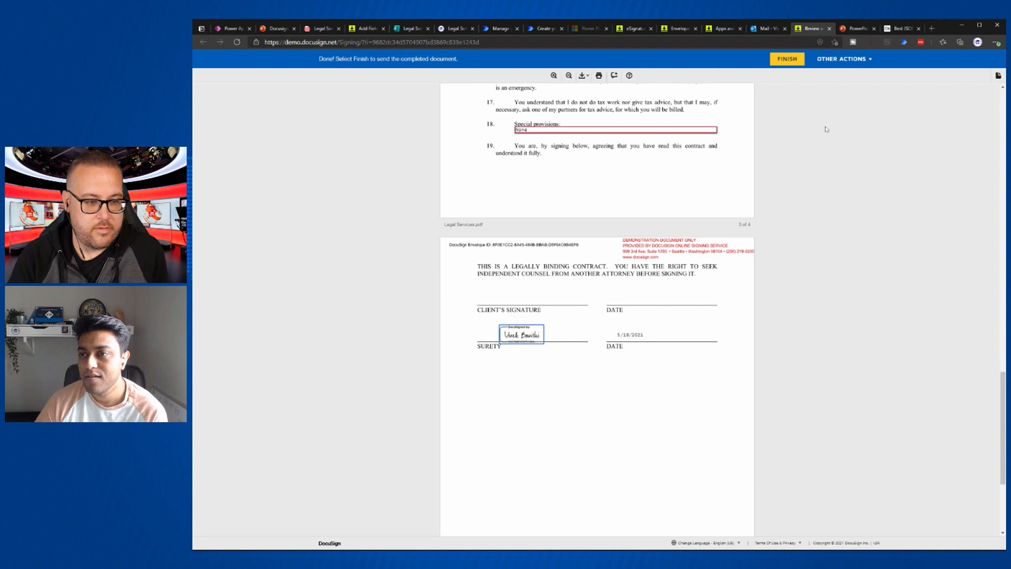
pyautogui.click(790, 61)
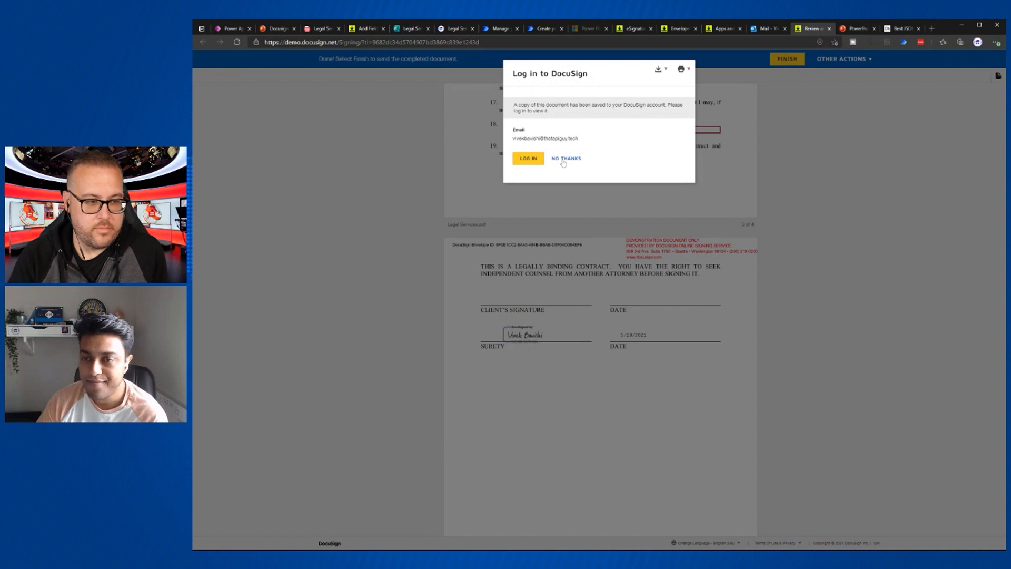
pyautogui.click(563, 162)
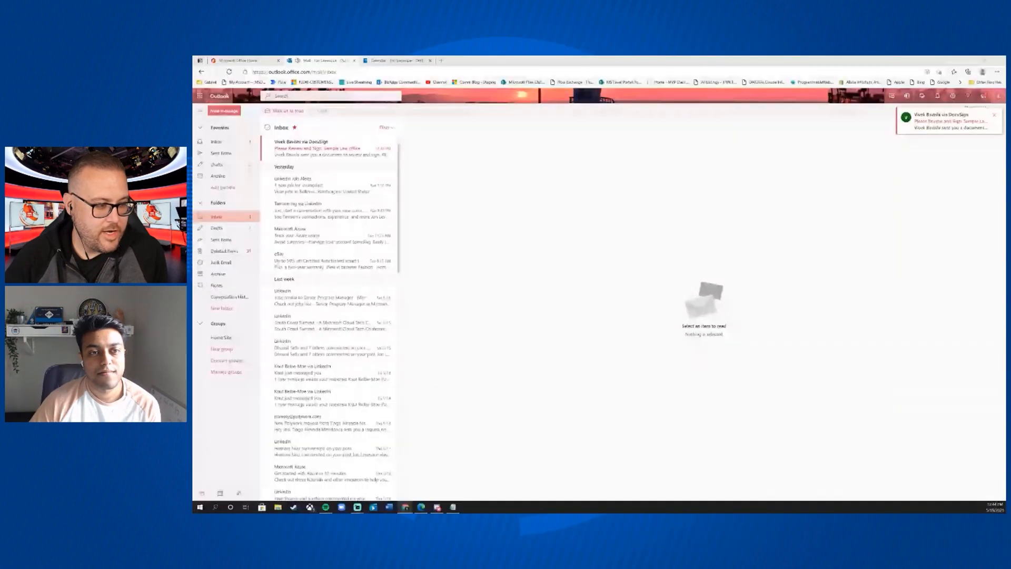
# - Open the 'Please Review and Sign: Sample Law office' email's review document link
pyautogui.click(332, 148)
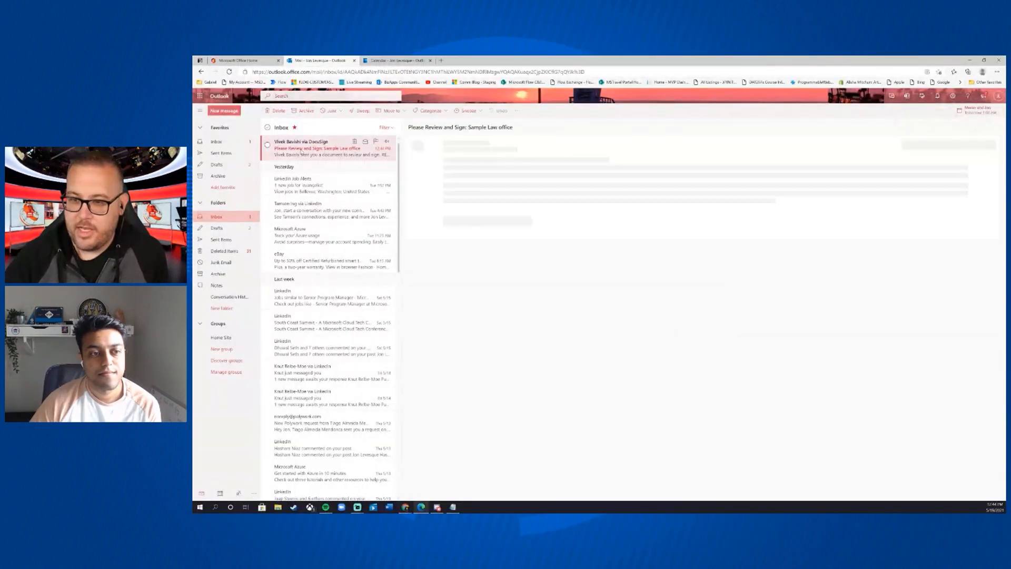
pyautogui.click(707, 260)
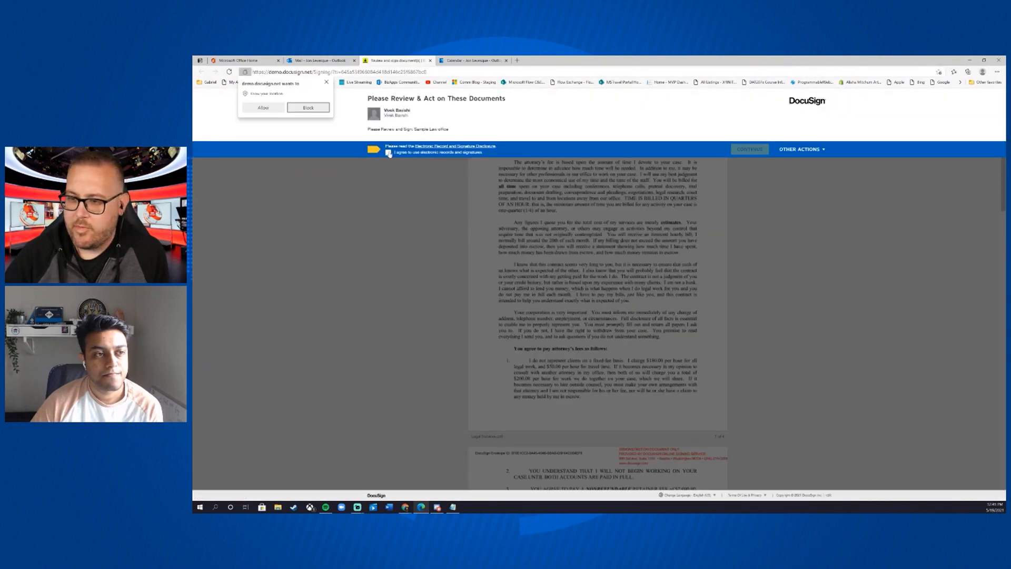
# - Agree to electronic records, adopt and apply the client signature, and finish signing
pyautogui.click(263, 108)
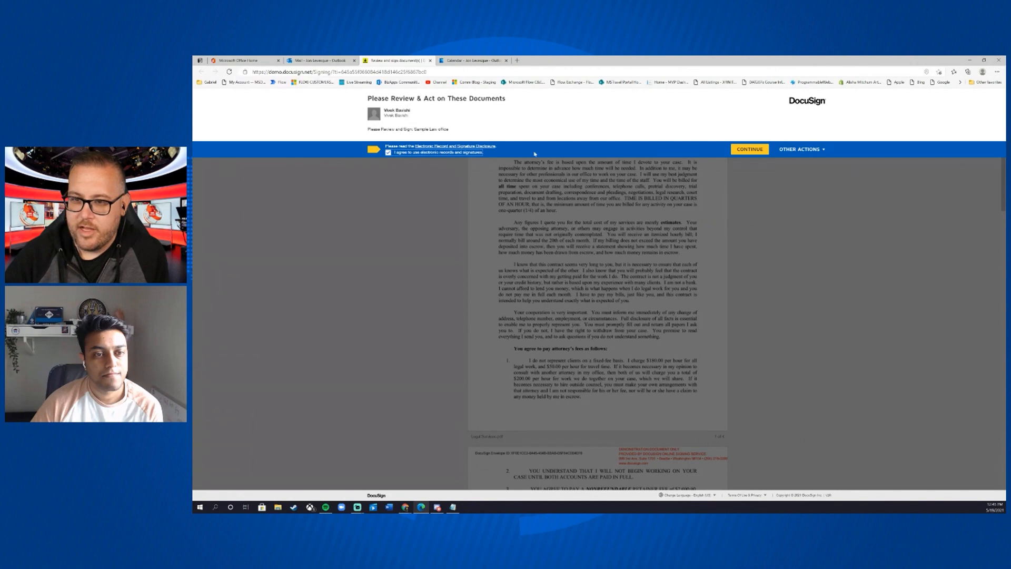
pyautogui.click(747, 150)
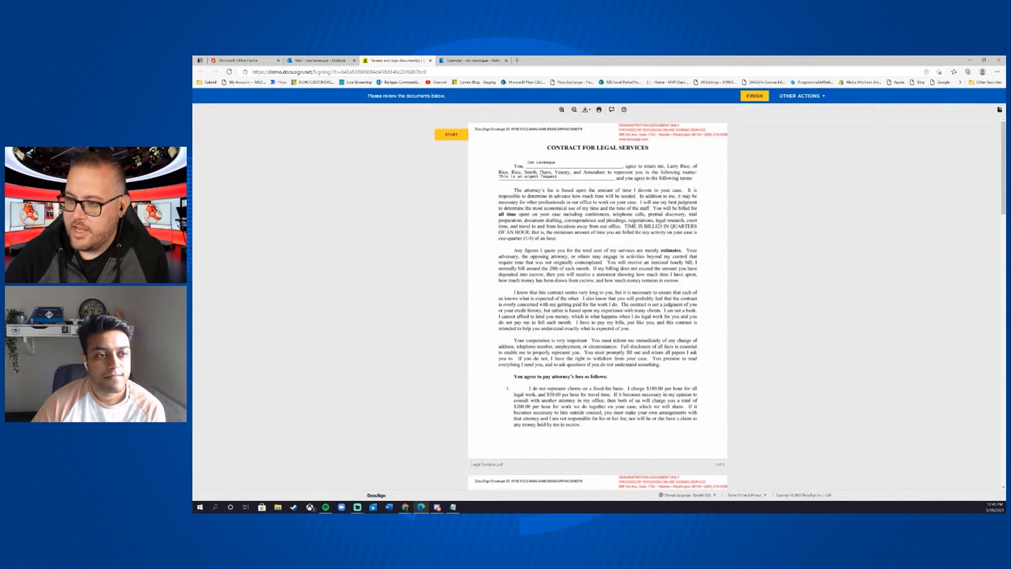
pyautogui.scroll(-10, 551, 411)
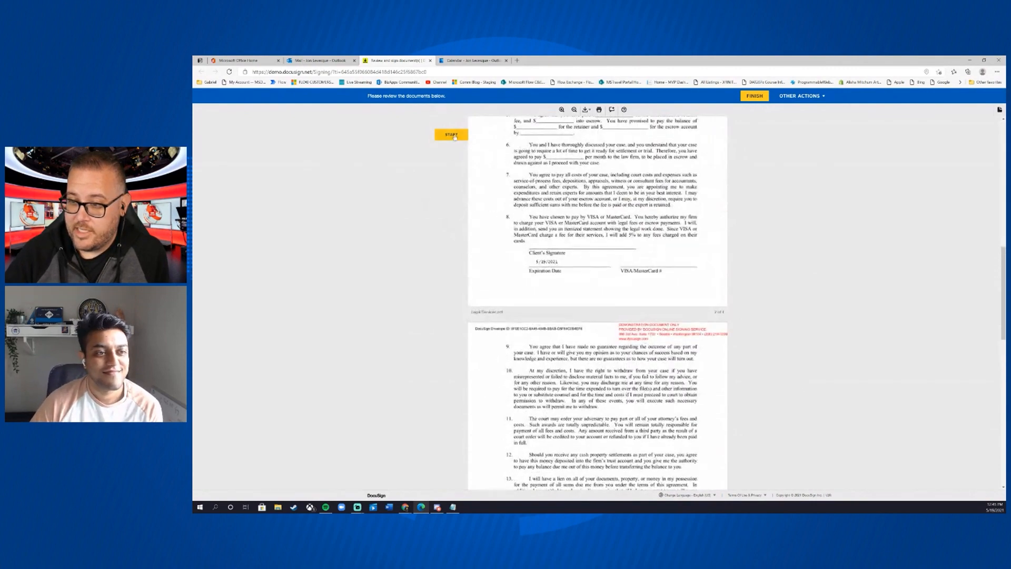
pyautogui.click(455, 141)
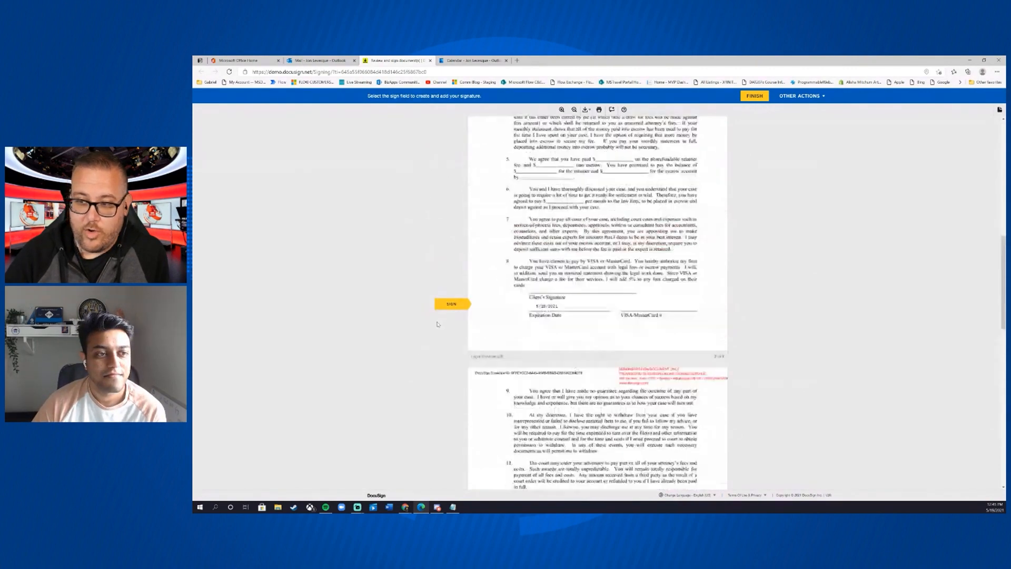
pyautogui.scroll(5, 438, 325)
pyautogui.scroll(-4, 439, 325)
pyautogui.scroll(8, 438, 326)
pyautogui.scroll(-6, 438, 326)
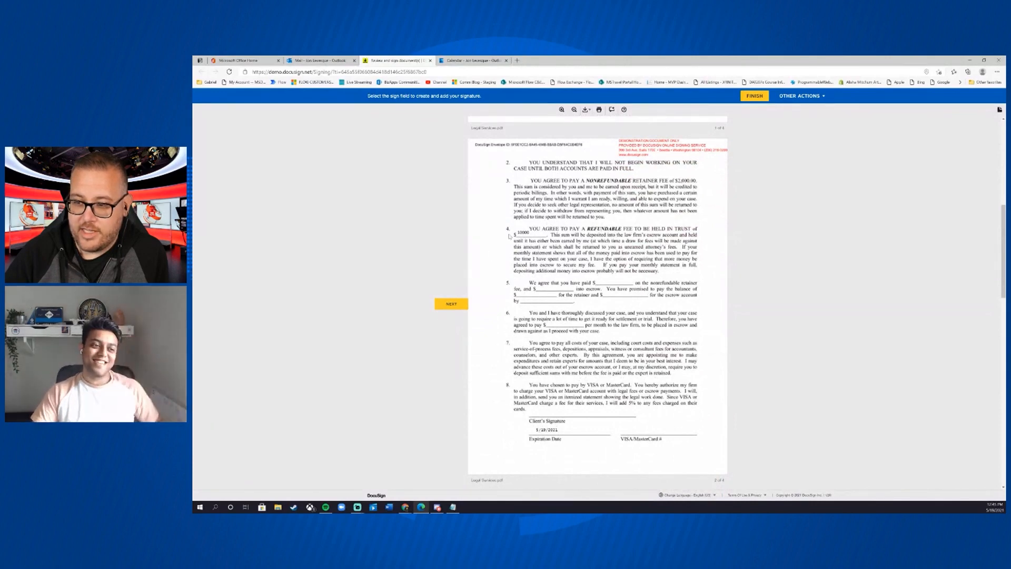
pyautogui.scroll(-6, 480, 316)
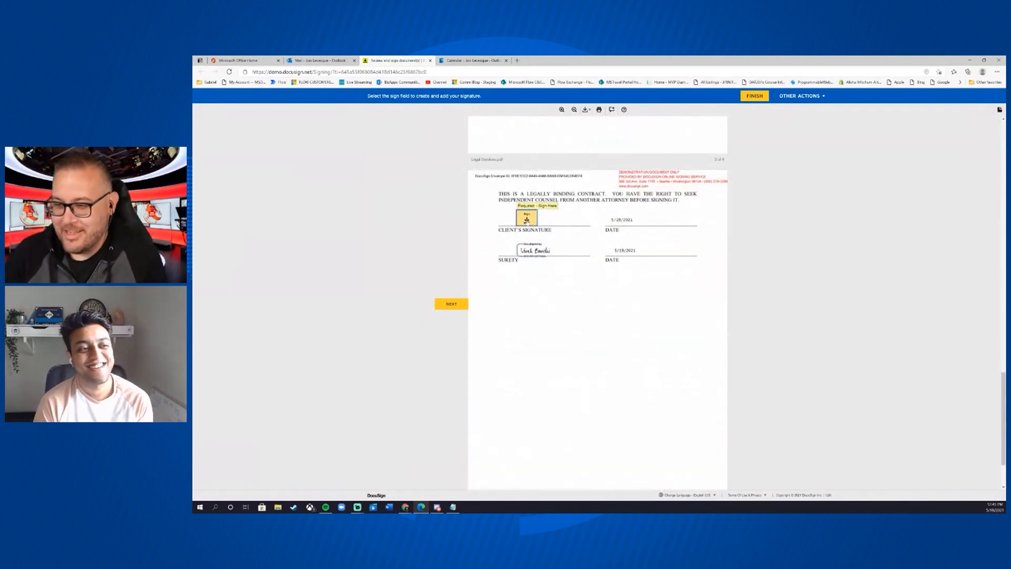
pyautogui.click(527, 220)
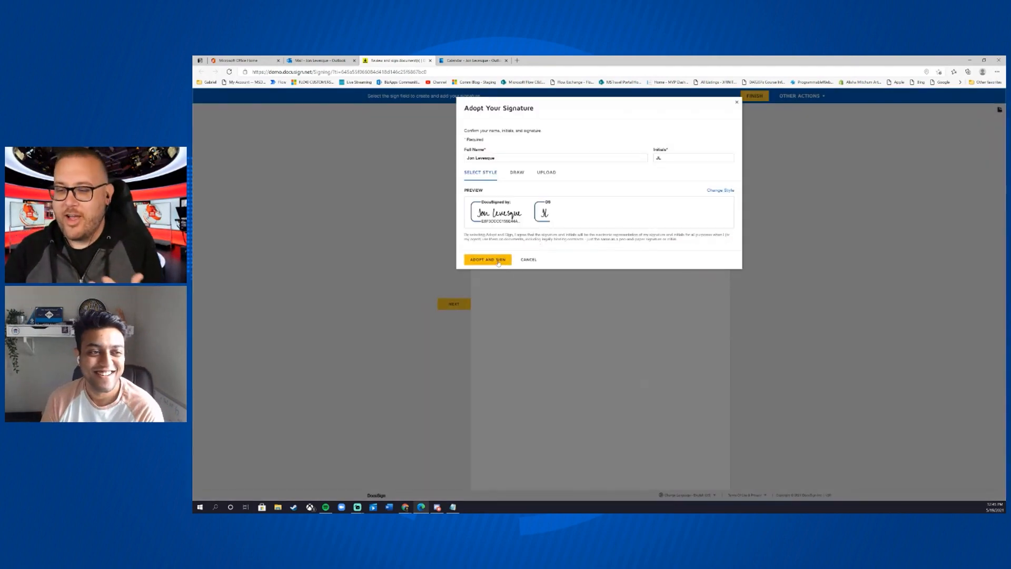
pyautogui.click(498, 260)
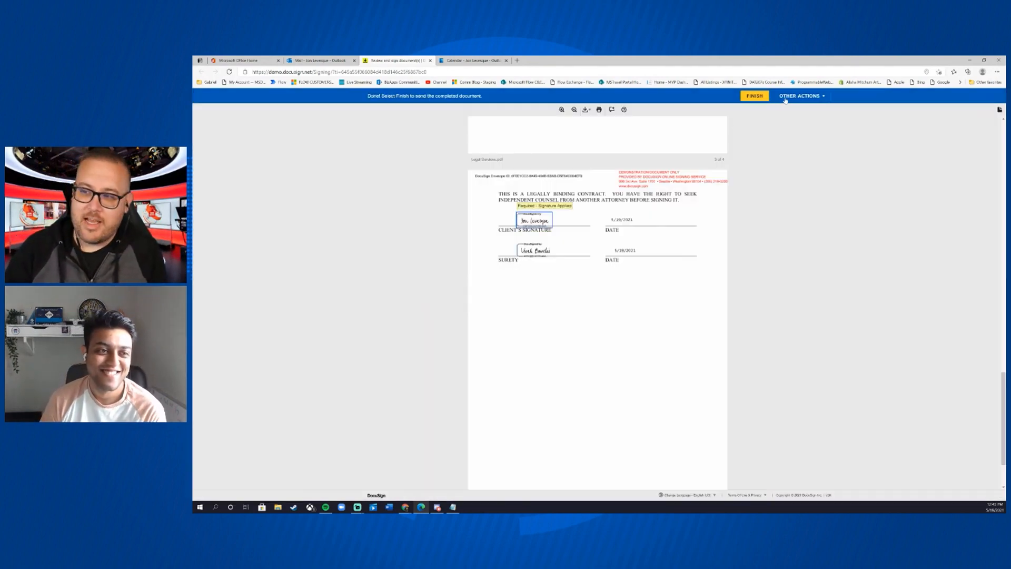
pyautogui.click(759, 96)
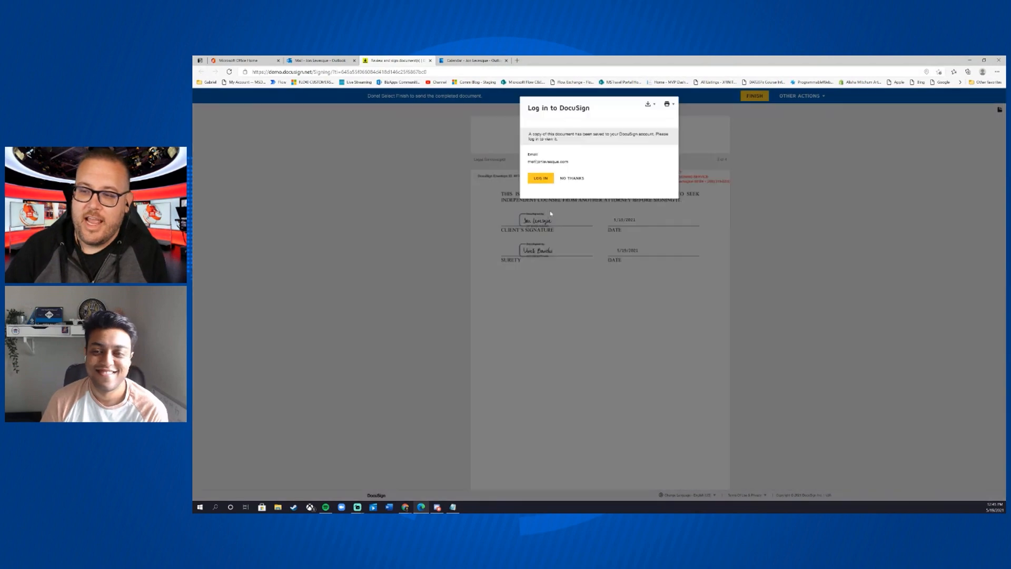
# - Log in to DocuSign with the saved account password, declining the browser's save-password offer
pyautogui.click(541, 179)
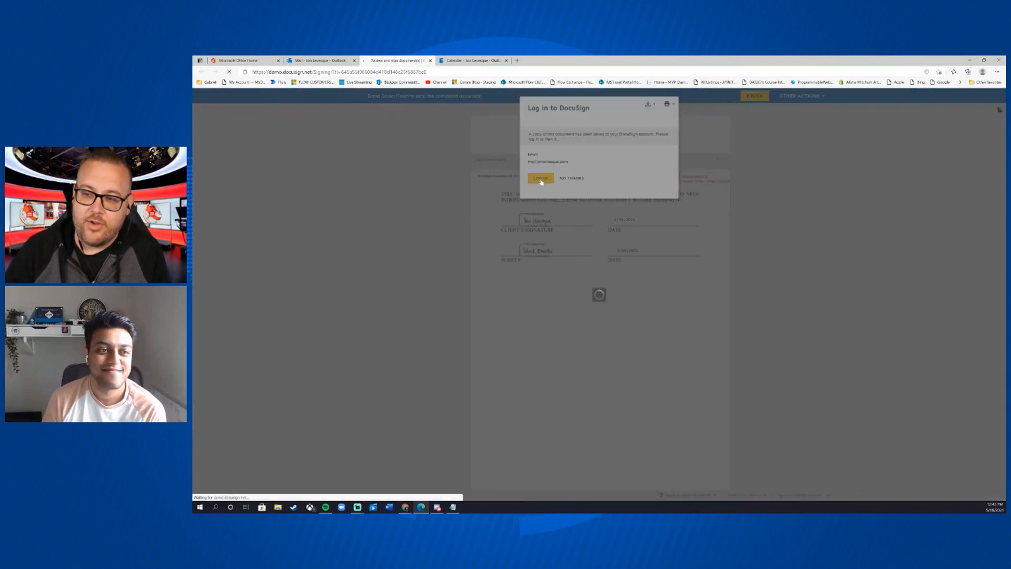
pyautogui.click(576, 195)
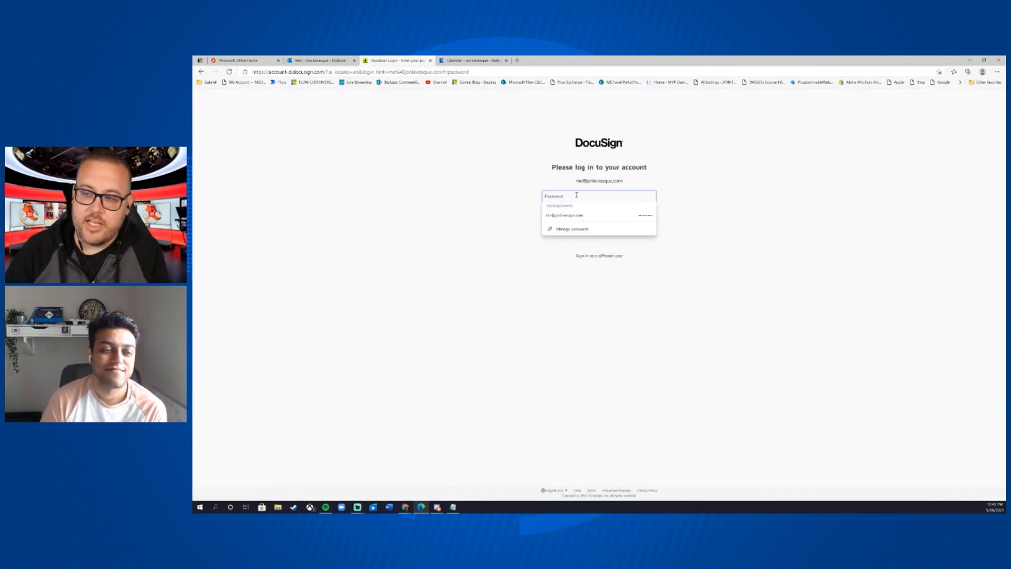
pyautogui.click(565, 215)
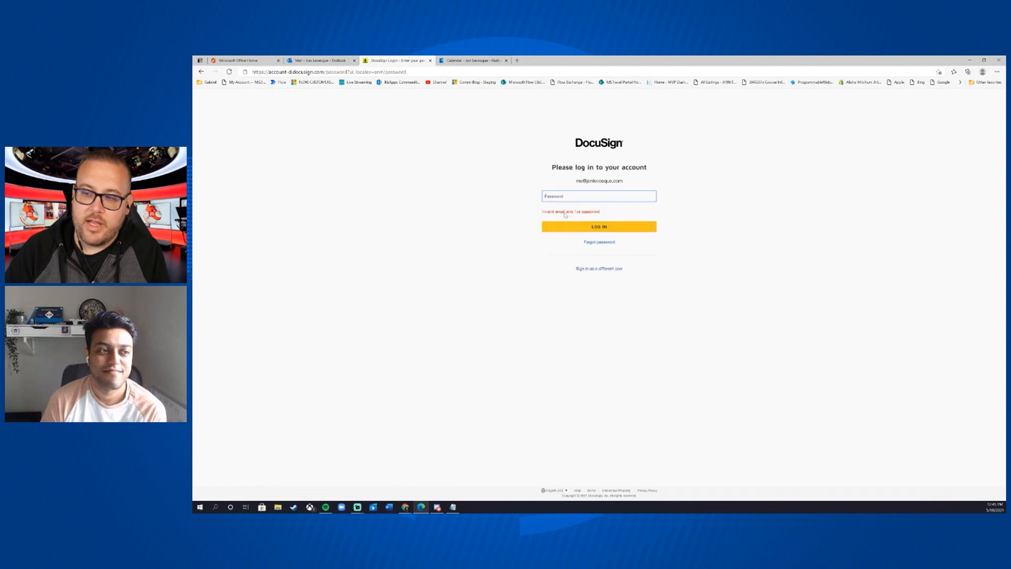
pyautogui.click(573, 196)
pyautogui.write('••')
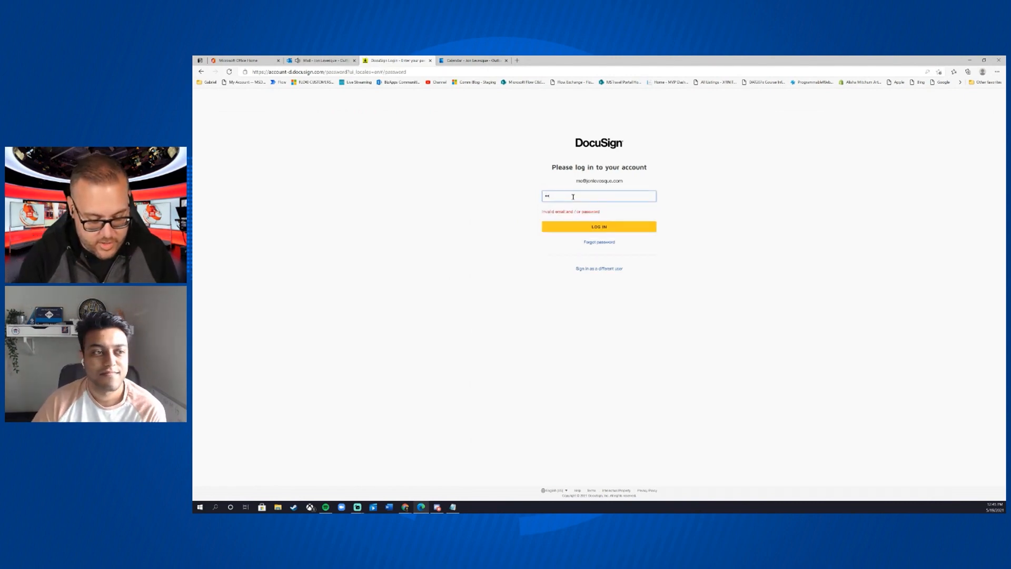
pyautogui.press('Return')
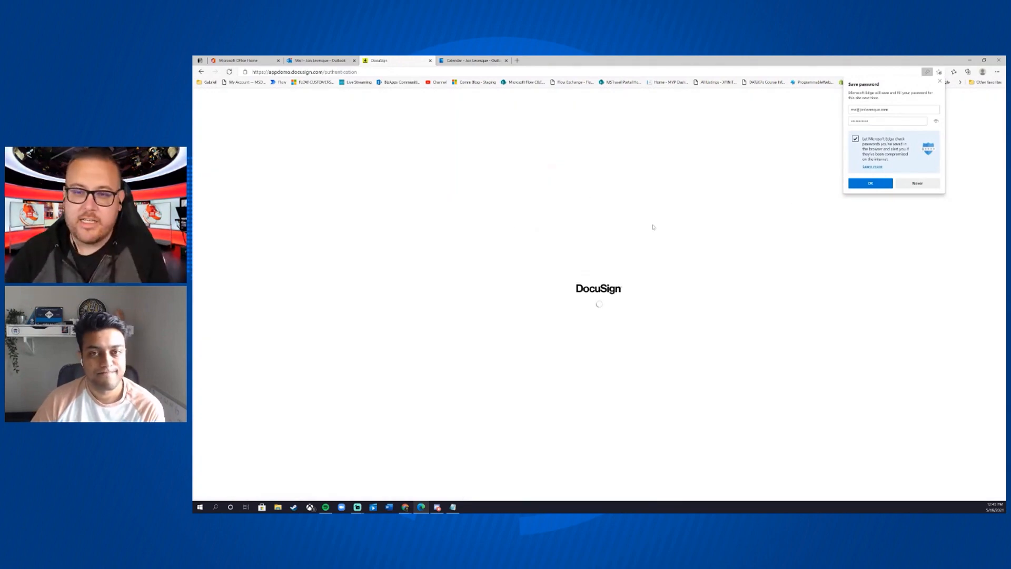
pyautogui.click(941, 81)
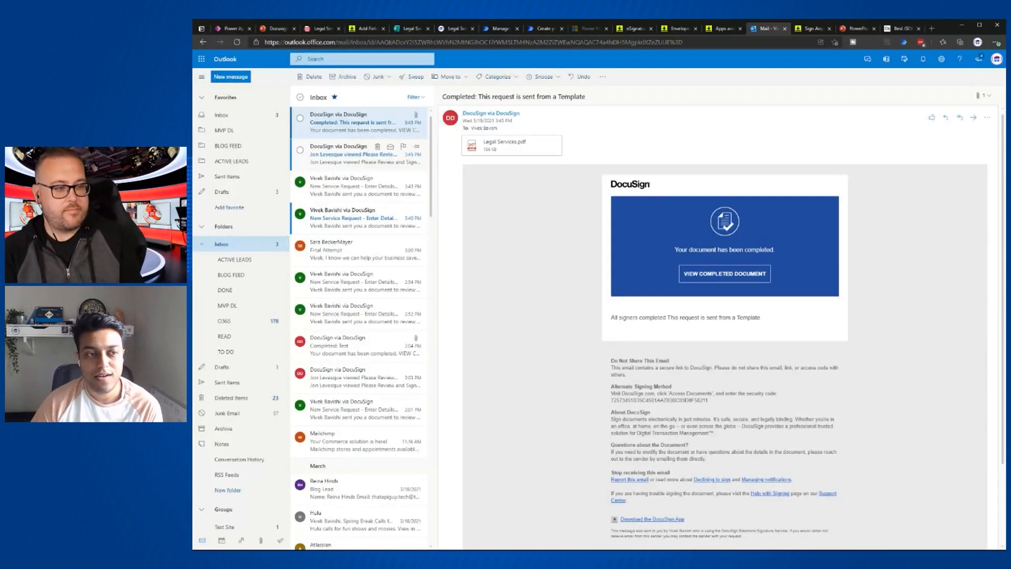
# - Open the 'Completed' email and scroll the Legal Services.pdf preview to the signature page
pyautogui.click(345, 165)
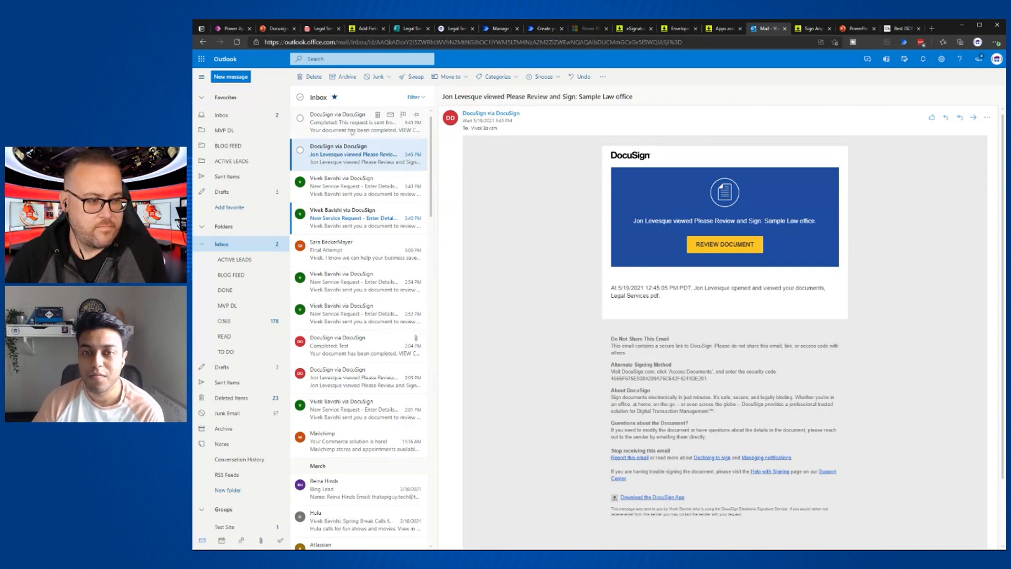
pyautogui.click(352, 132)
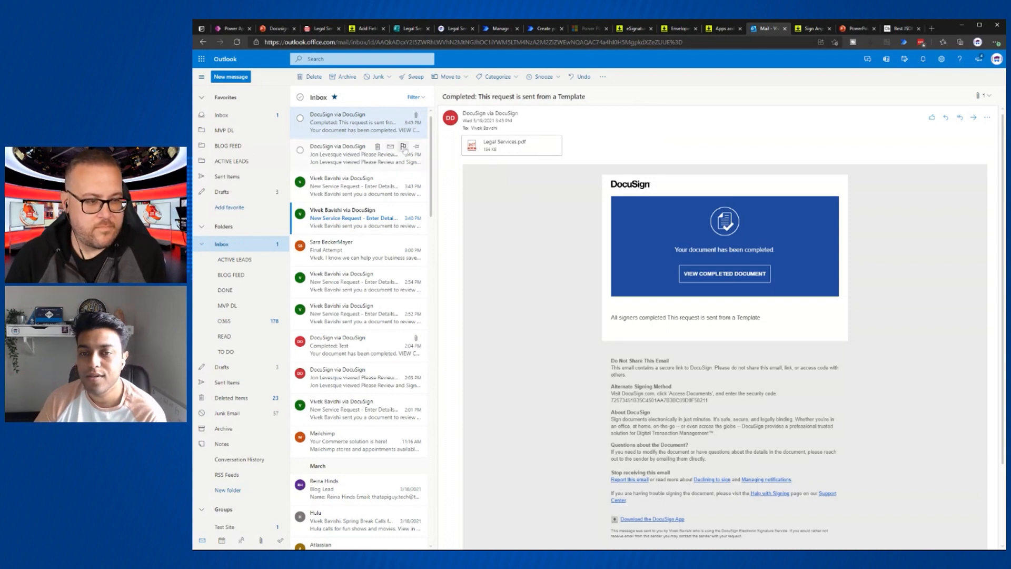
pyautogui.click(499, 149)
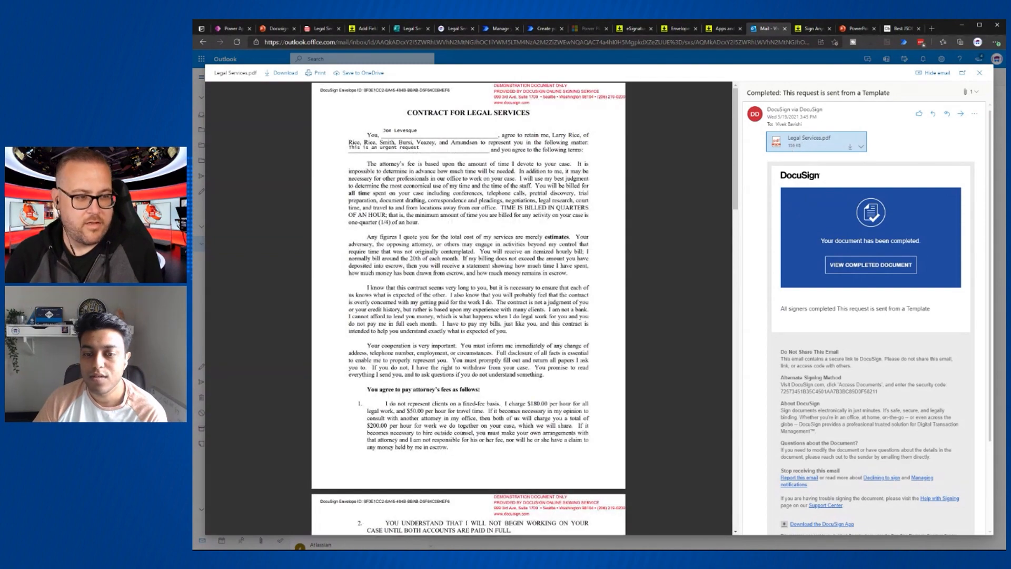
pyautogui.scroll(-10, 469, 308)
pyautogui.scroll(-10, 468, 308)
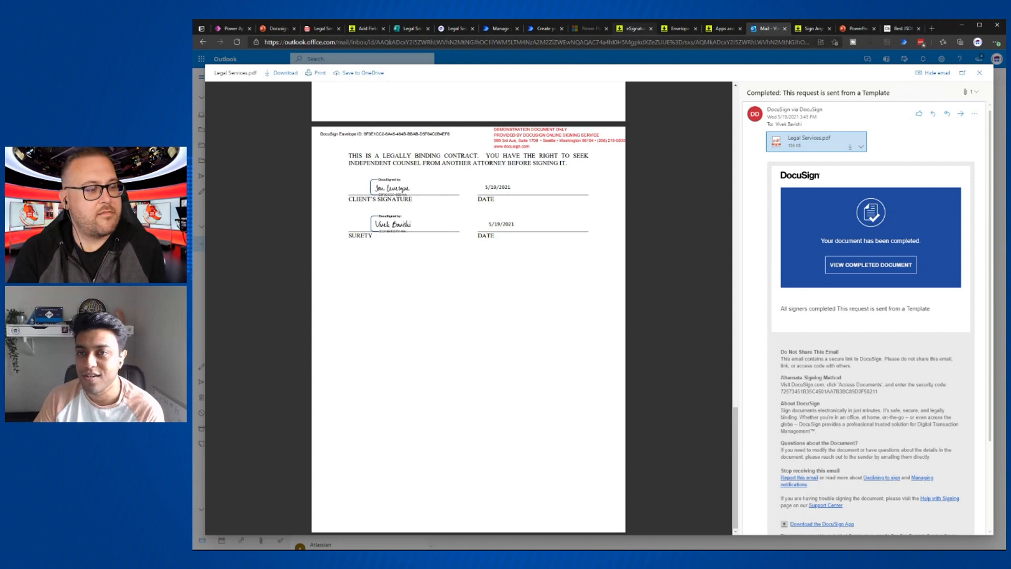
# - Trigger the flow on Microsoft Forms 'When a new response is submitted' for Legal Service Request
pyautogui.click(546, 30)
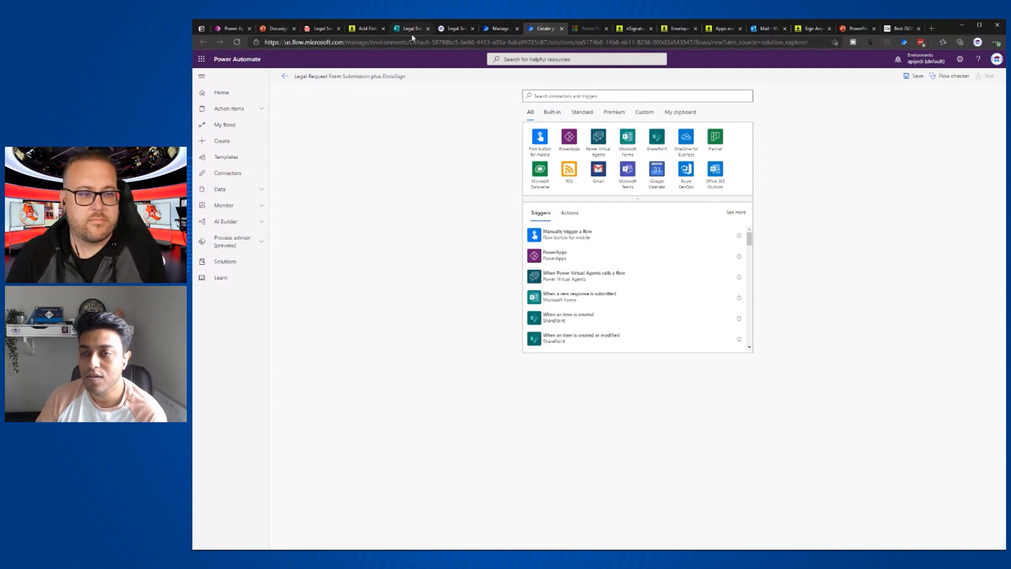
pyautogui.click(628, 138)
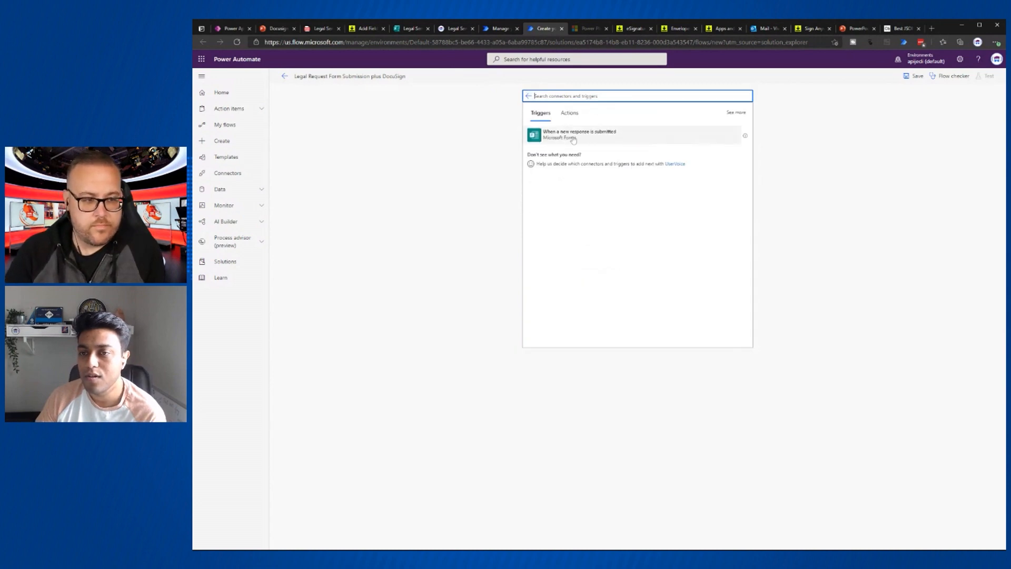
pyautogui.click(574, 138)
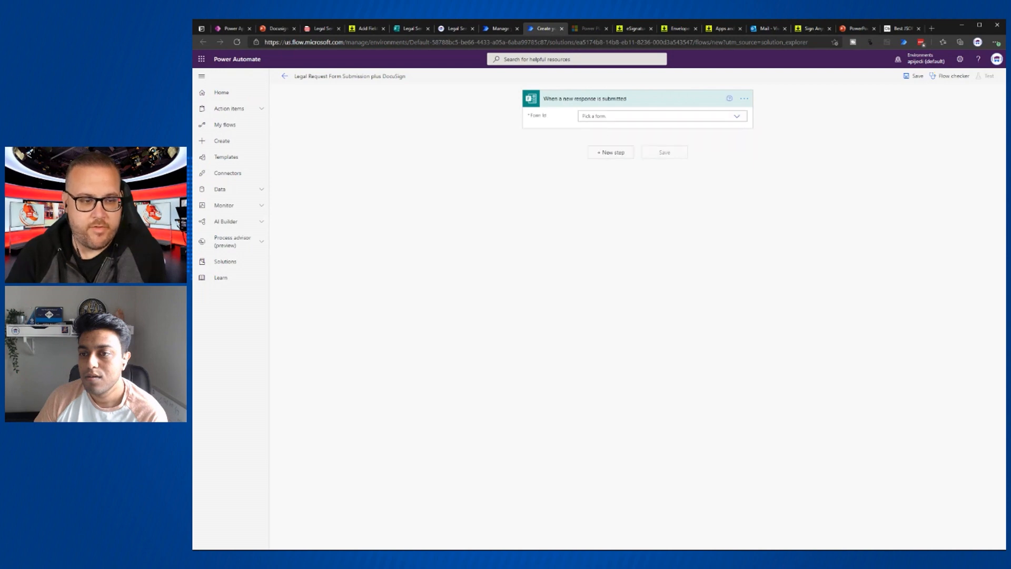
pyautogui.scroll(-3, 681, 161)
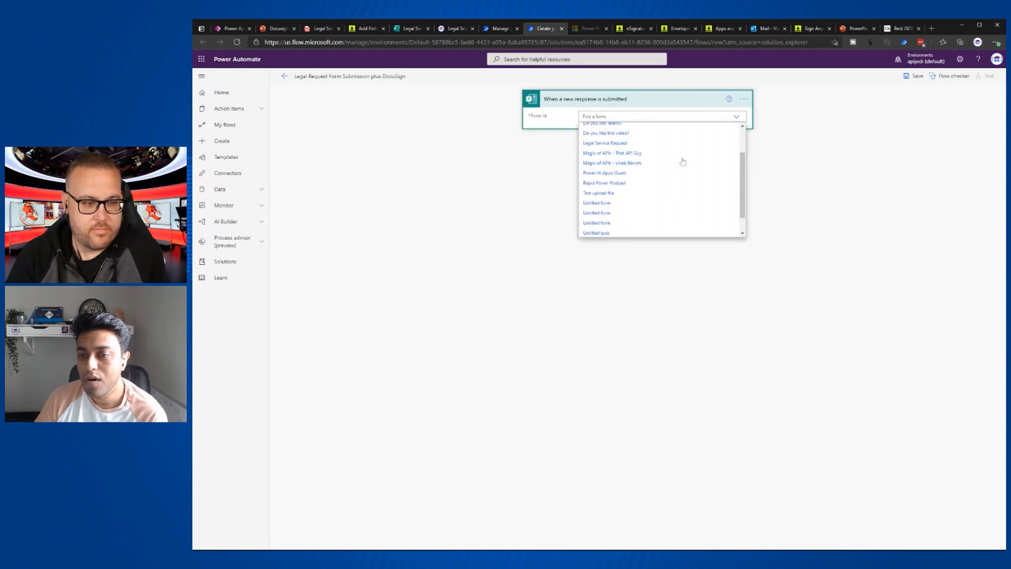
pyautogui.scroll(3, 682, 160)
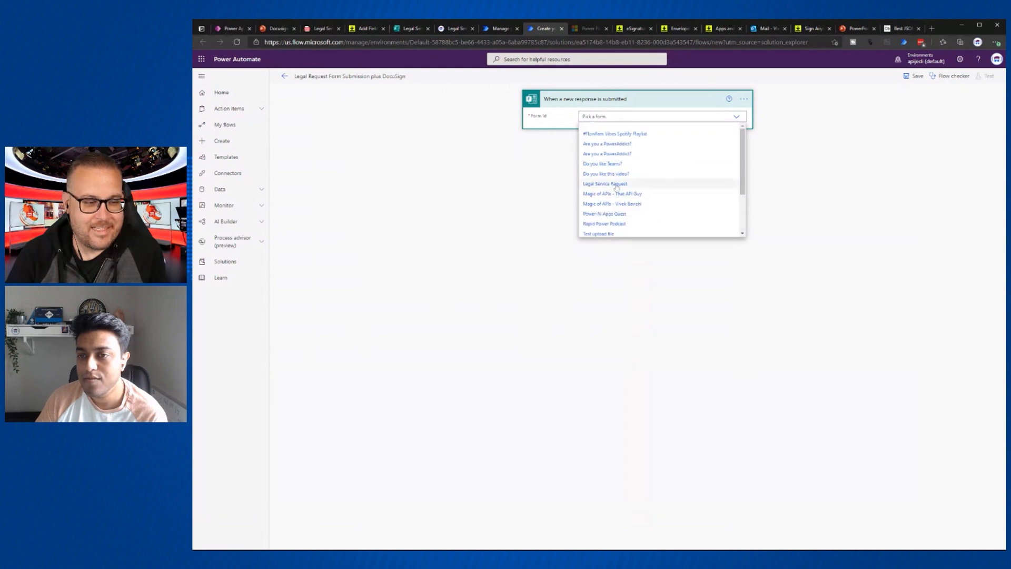
pyautogui.click(612, 183)
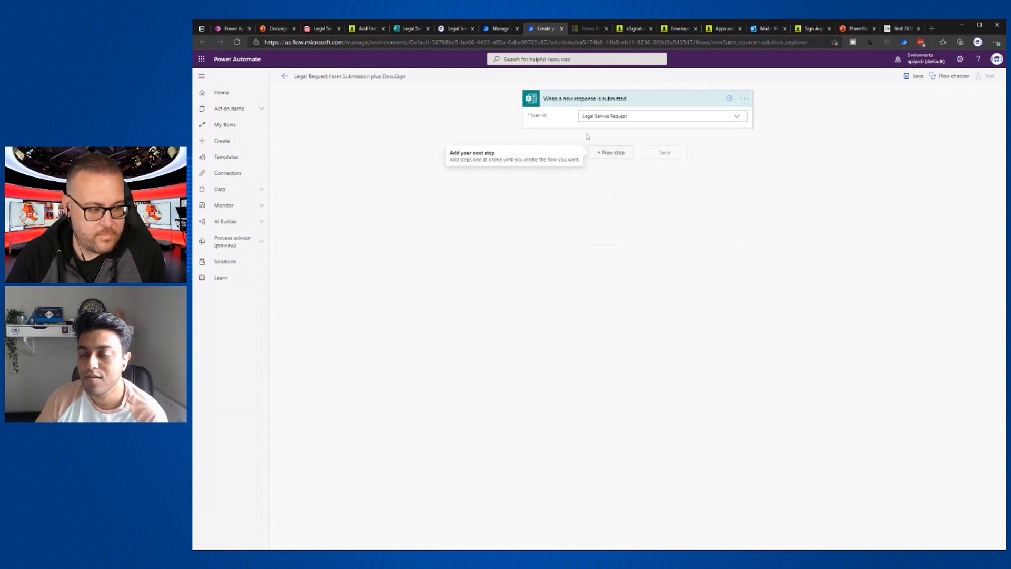
pyautogui.click(610, 154)
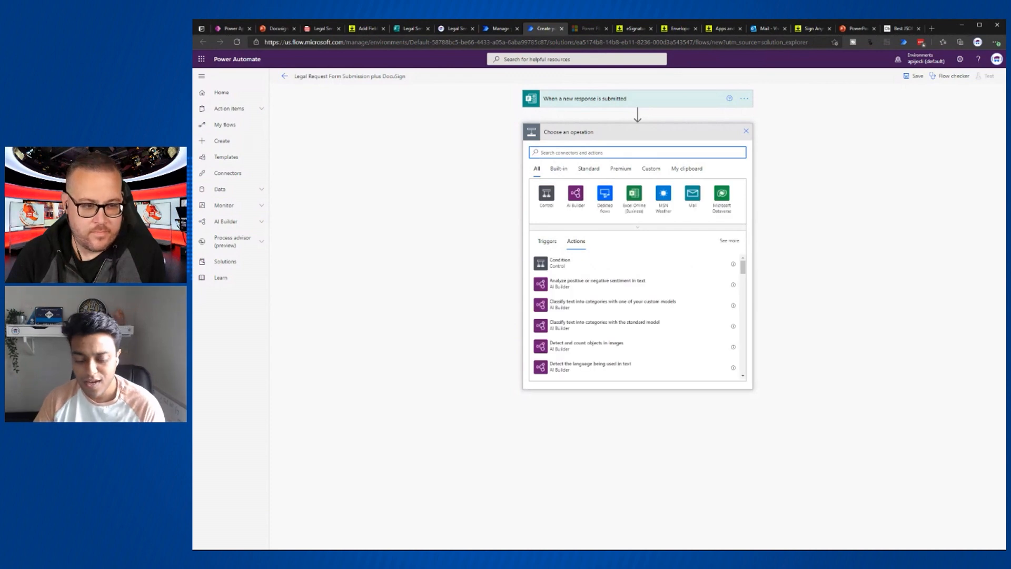
# - Add Get response details for the Legal Service Request form using the trigger's Response Id
pyautogui.write('form')
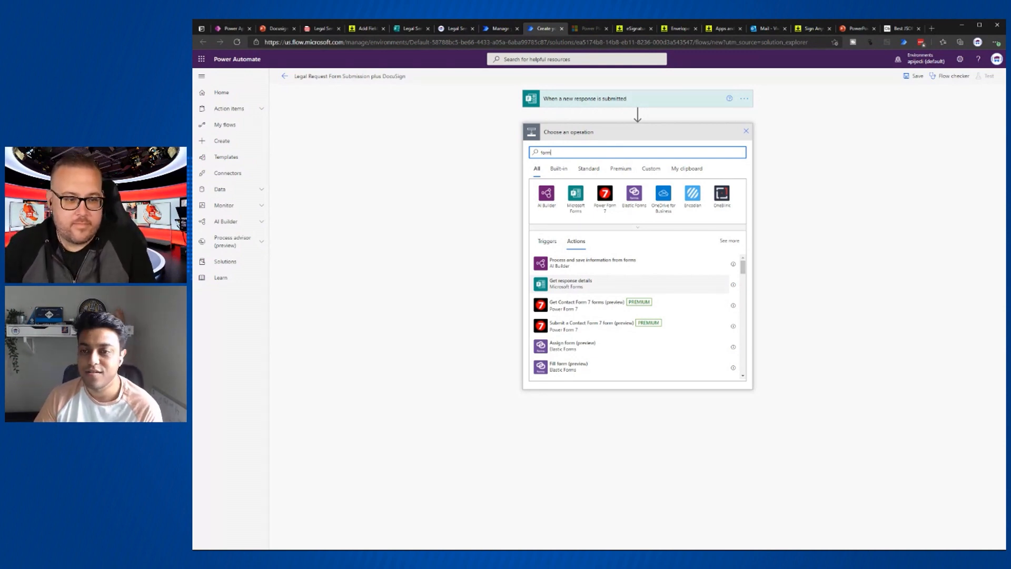
pyautogui.click(576, 287)
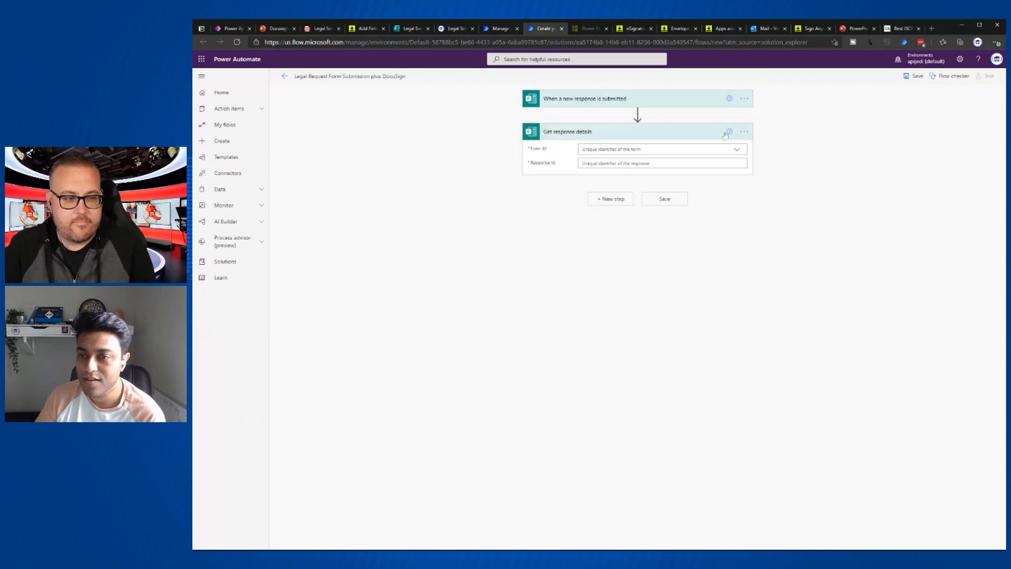
pyautogui.click(736, 151)
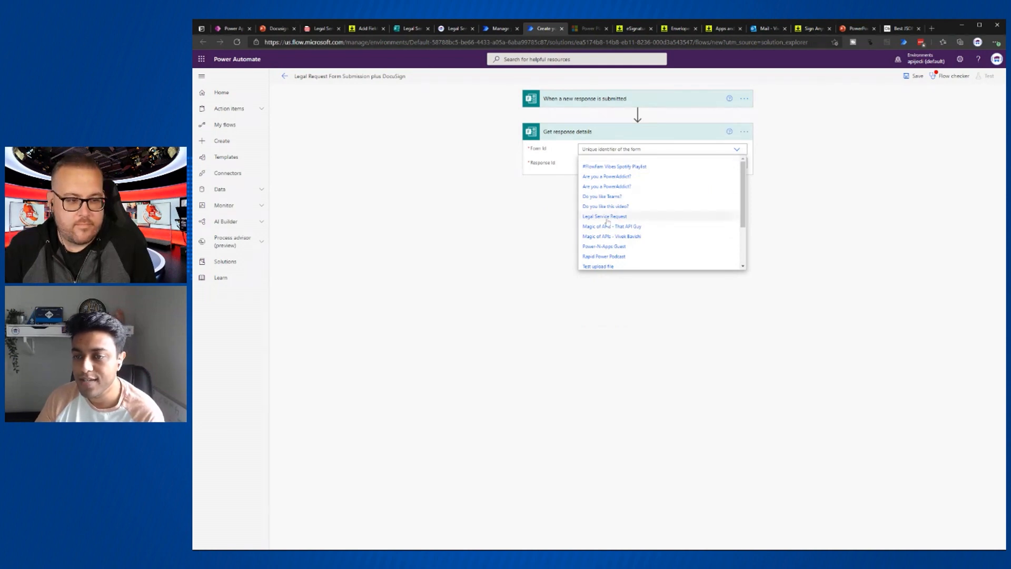
pyautogui.click(607, 220)
pyautogui.click(585, 164)
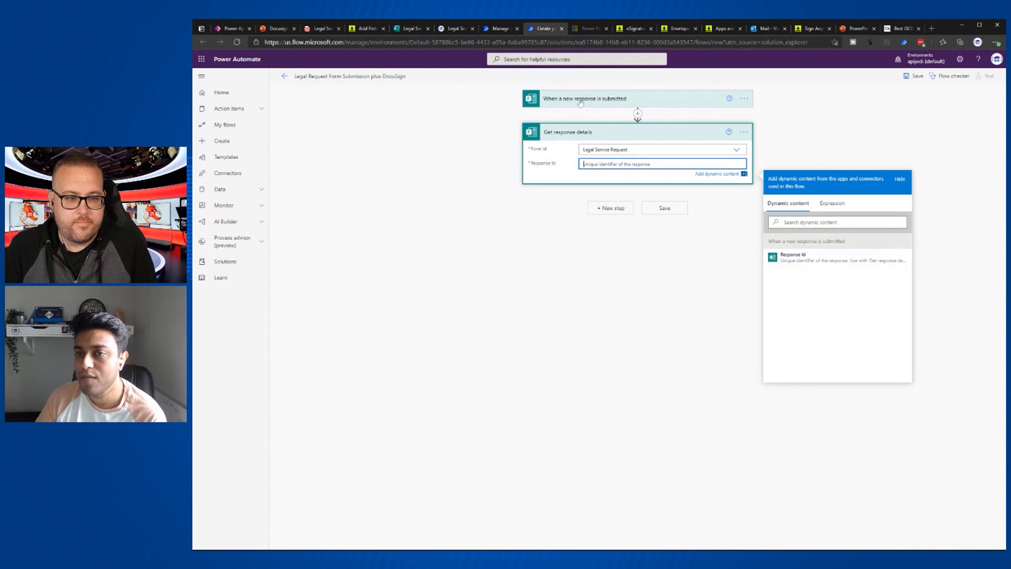
pyautogui.click(800, 259)
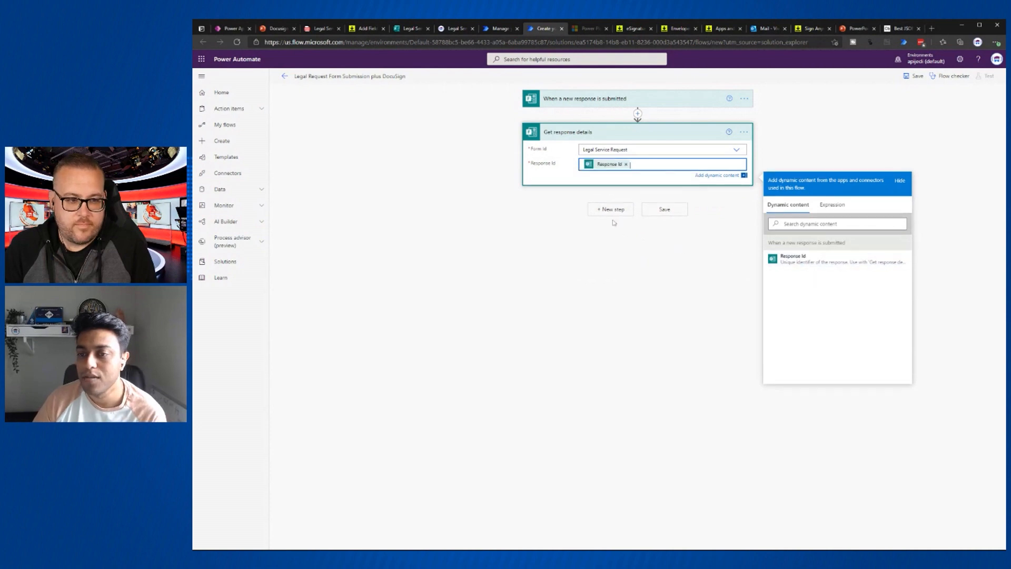
pyautogui.click(610, 210)
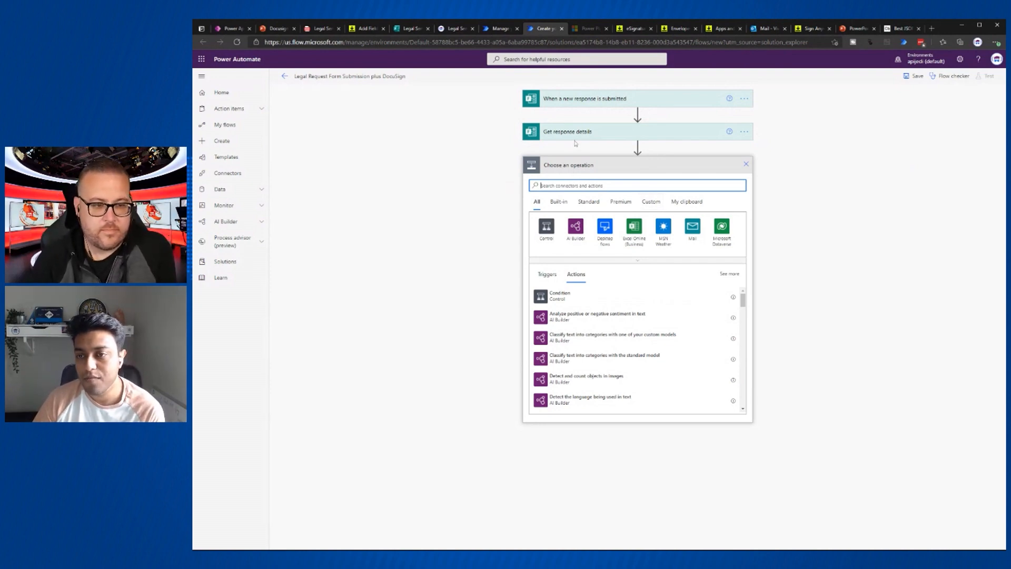
# - Add the DocuSign Plus custom connector's Create Envelope action and sign in to connect
pyautogui.click(657, 207)
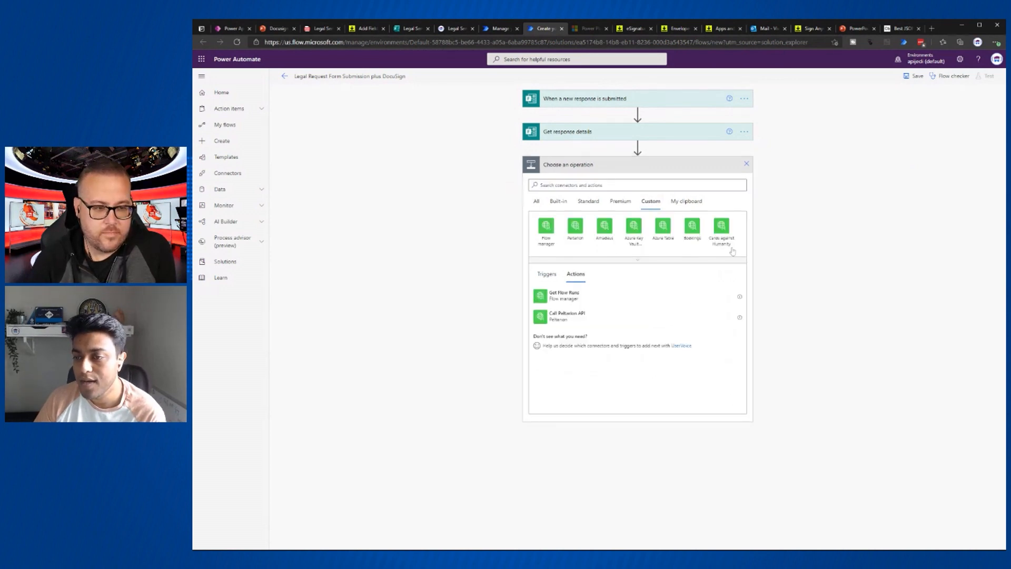
pyautogui.click(645, 262)
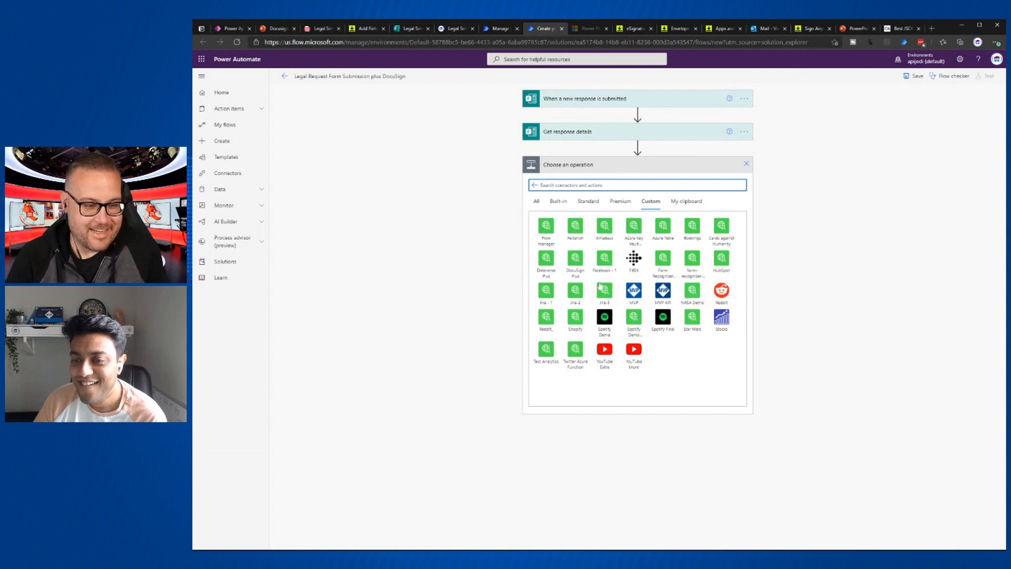
pyautogui.click(576, 264)
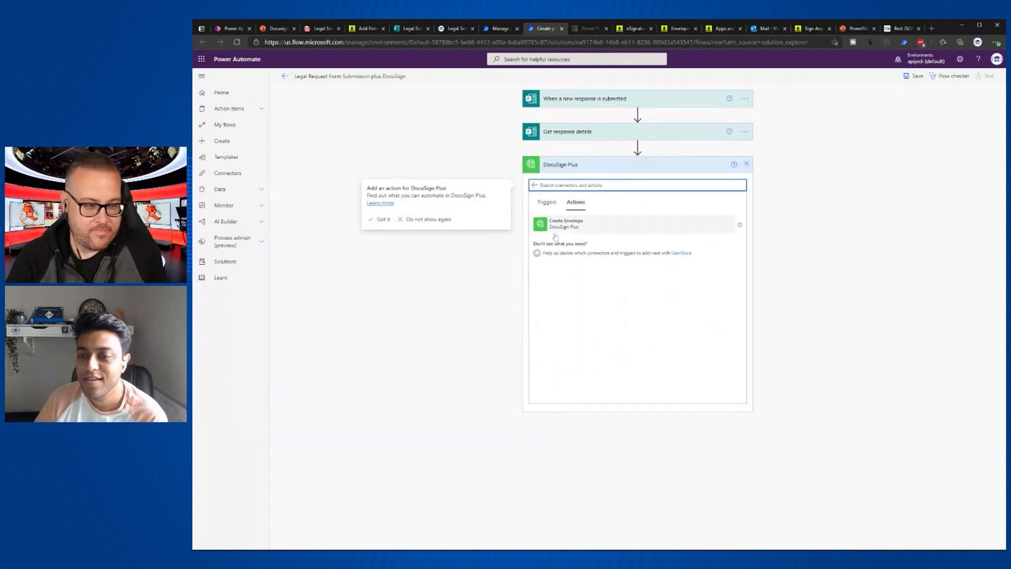
pyautogui.click(573, 228)
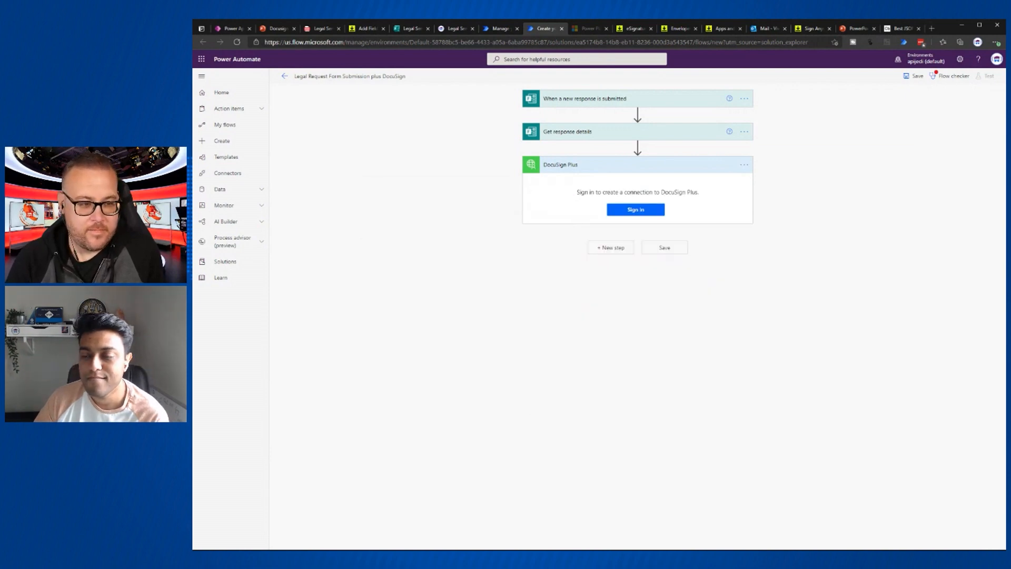
pyautogui.click(632, 211)
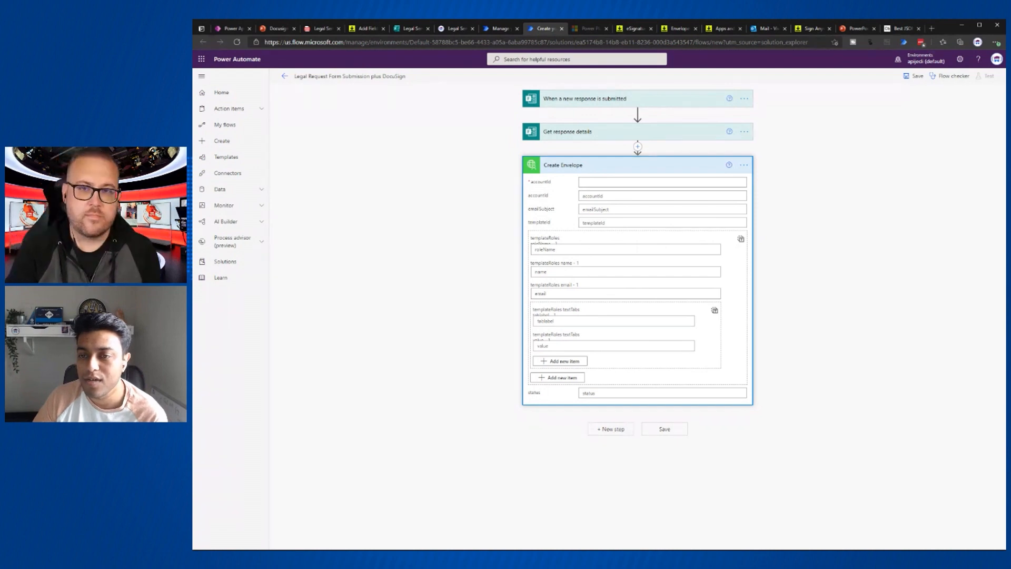
# - Copy the account ID from the connector's test page into both accountId fields
pyautogui.click(662, 182)
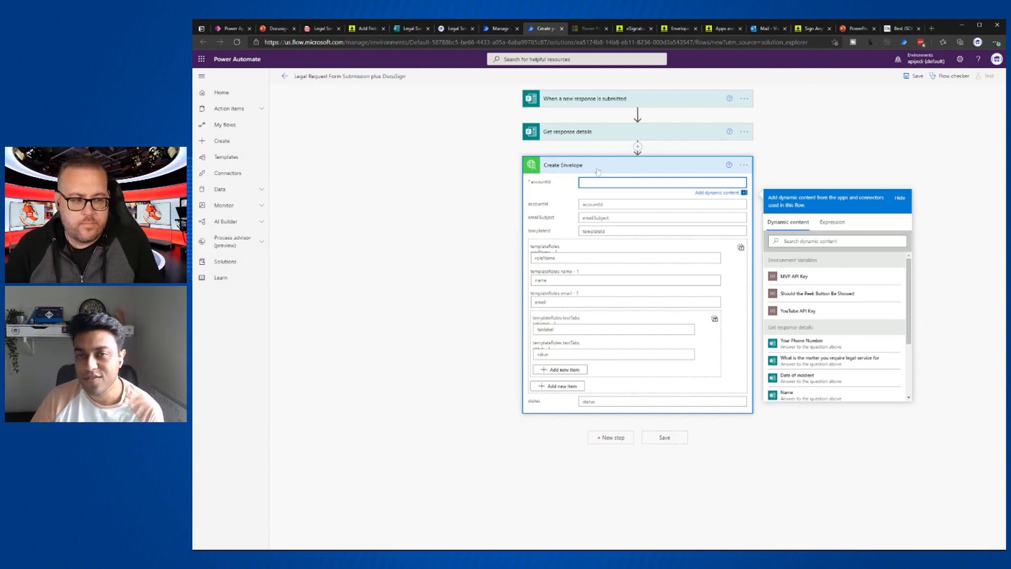
pyautogui.click(662, 31)
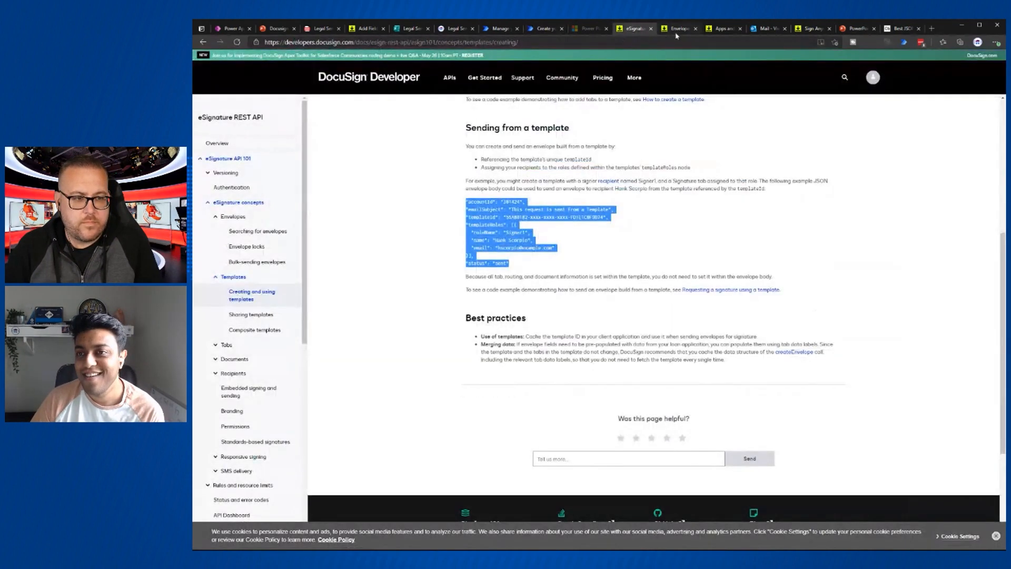
pyautogui.click(500, 30)
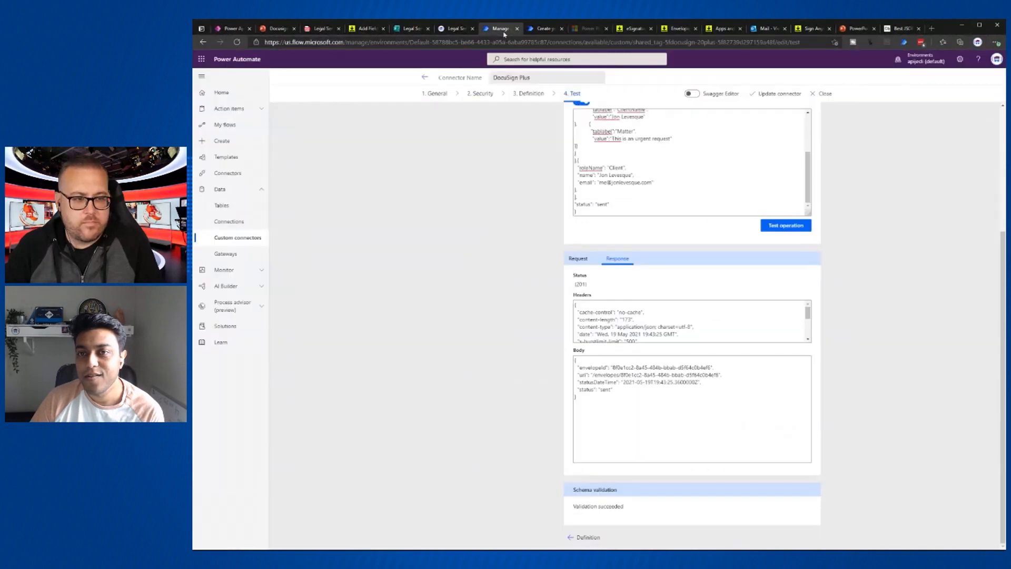
pyautogui.scroll(4, 692, 324)
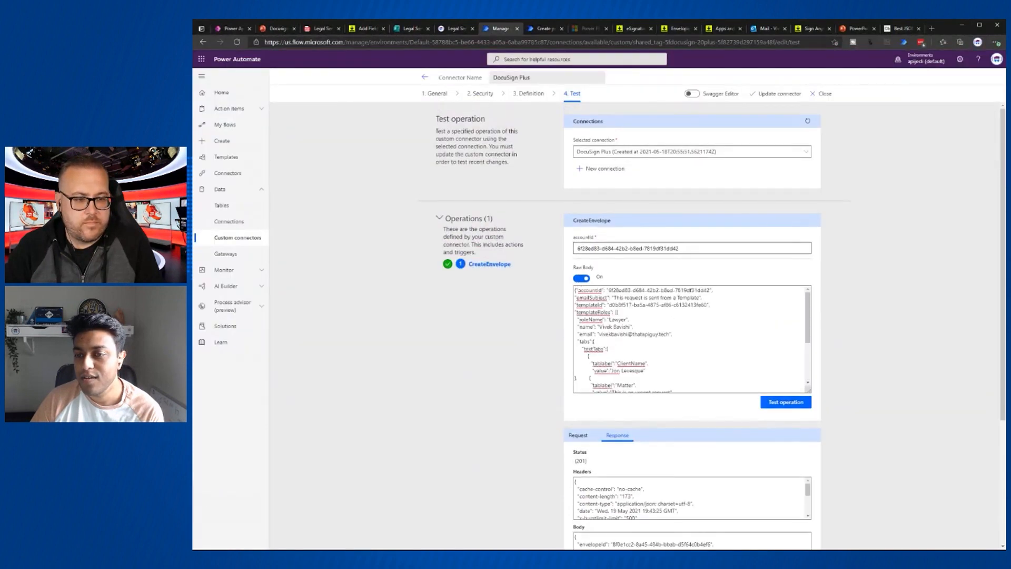
pyautogui.moveTo(679, 248); pyautogui.dragTo(526, 243)
pyautogui.hotkey('ctrl', 'c')
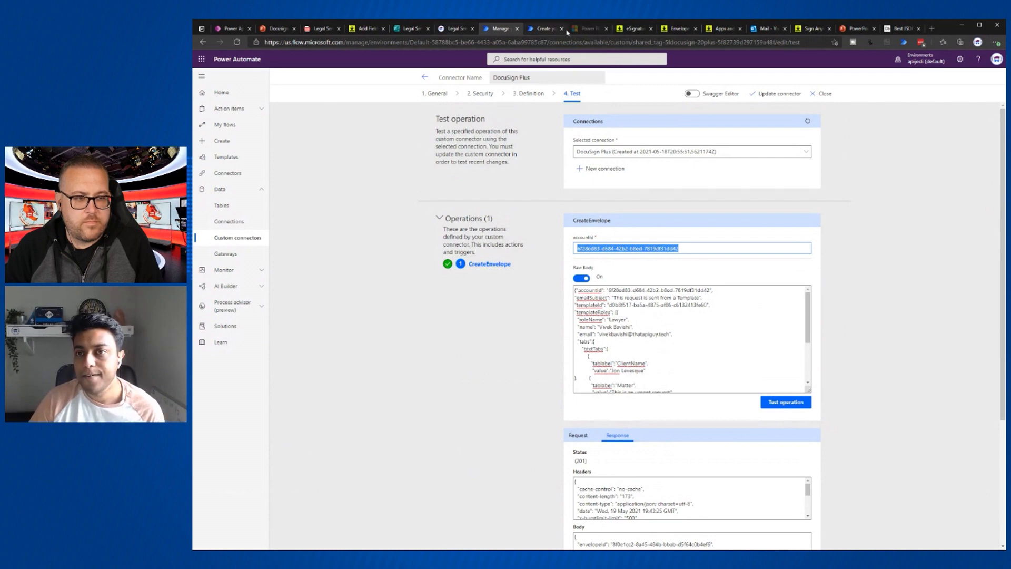
pyautogui.click(544, 30)
pyautogui.write('6f28ed83-d684-42b2-b8ed-7819df31dd43')
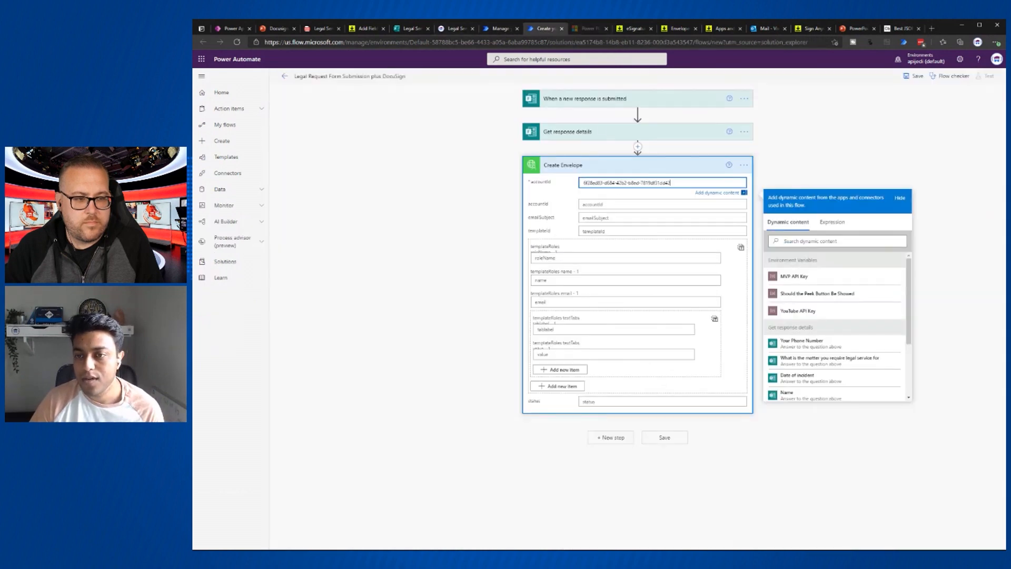
pyautogui.click(662, 204)
pyautogui.hotkey('ctrl', 'v')
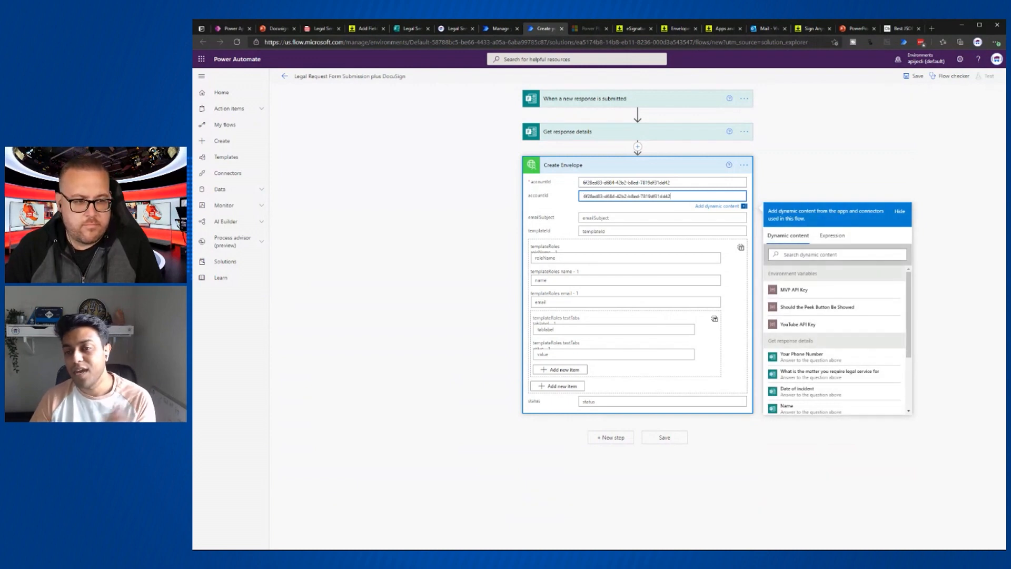
# - Set the emailSubject to 'This is a Test Request'
pyautogui.click(662, 218)
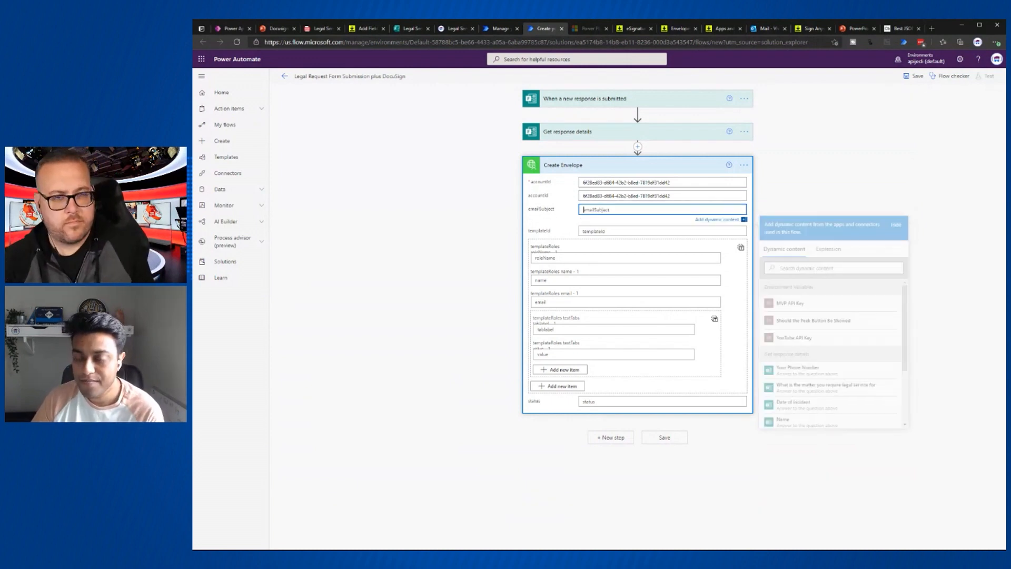
pyautogui.write('This is')
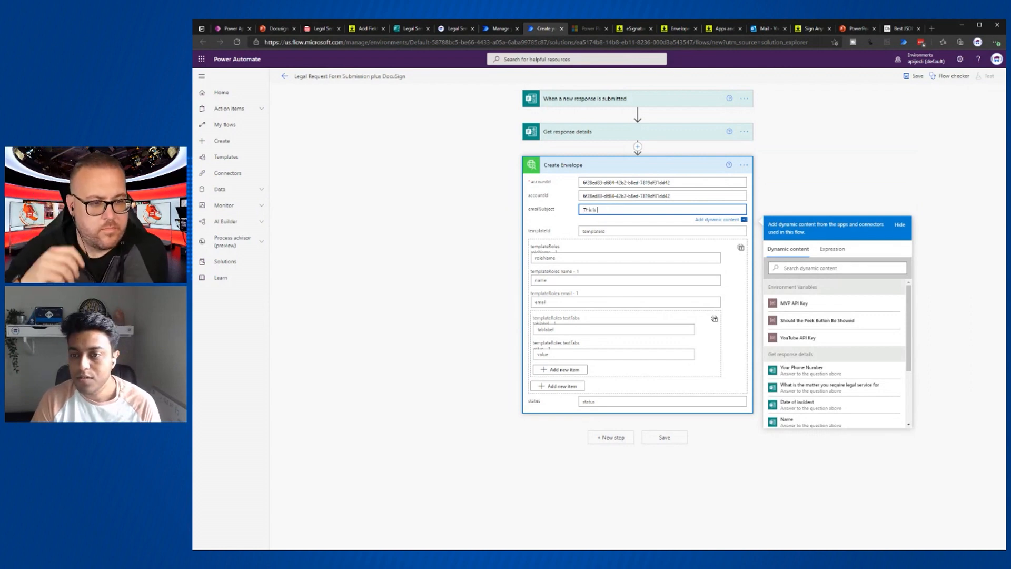
pyautogui.write(' a Test')
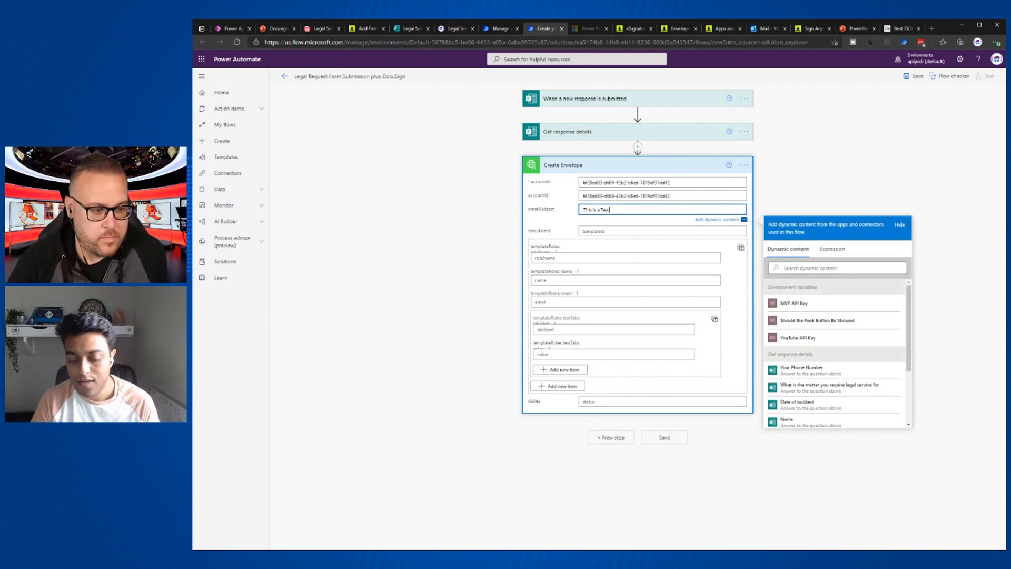
pyautogui.write(' Reques')
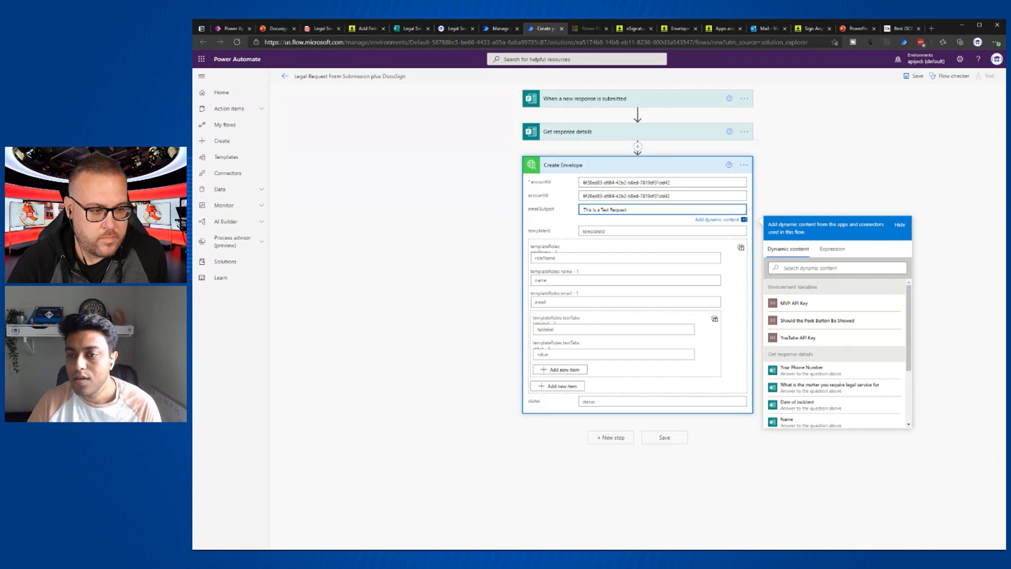
pyautogui.write('t')
pyautogui.press('Tab')
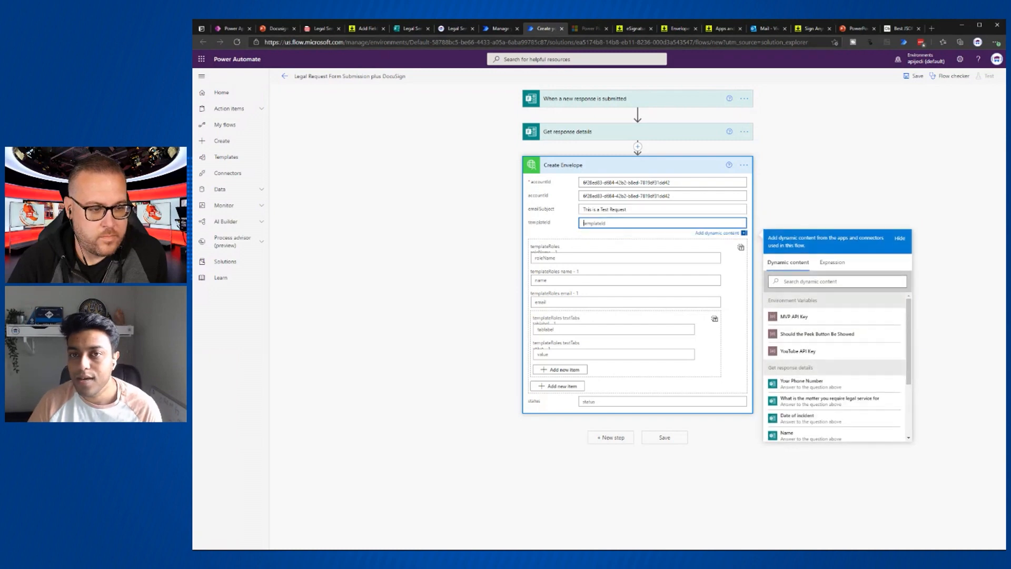
pyautogui.click(411, 29)
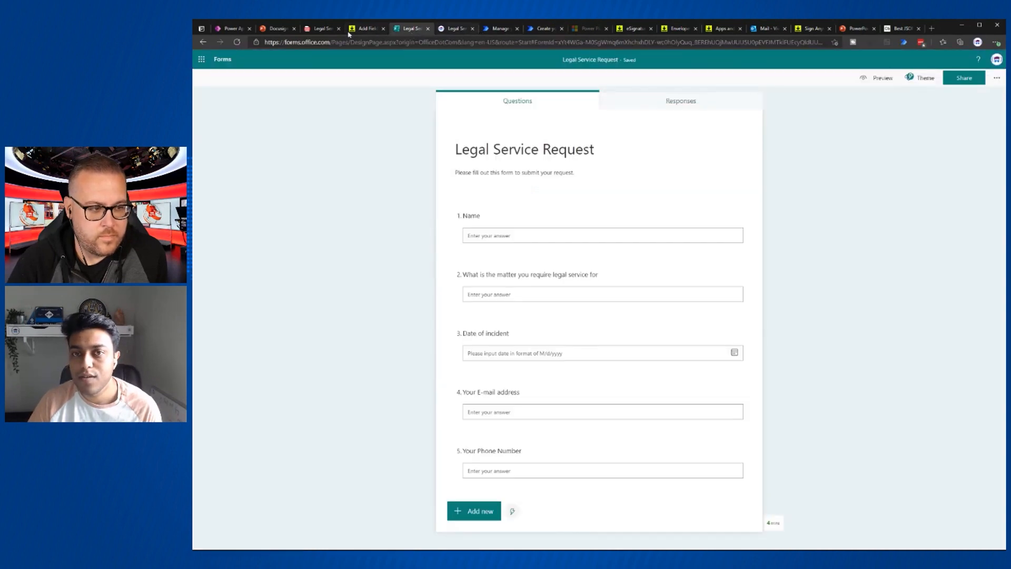
# - Select the template ID from the DocuSign template editor's address bar and return to the flow
pyautogui.click(366, 29)
pyautogui.click(320, 29)
pyautogui.click(364, 30)
pyautogui.moveTo(403, 43); pyautogui.dragTo(515, 42)
pyautogui.hotkey('ctrl', 'c')
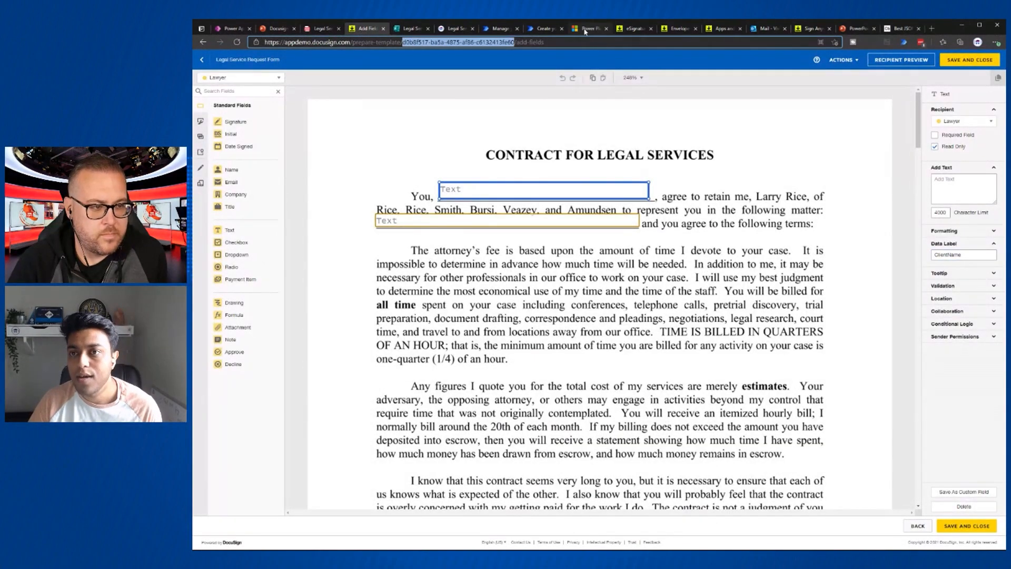
pyautogui.click(544, 29)
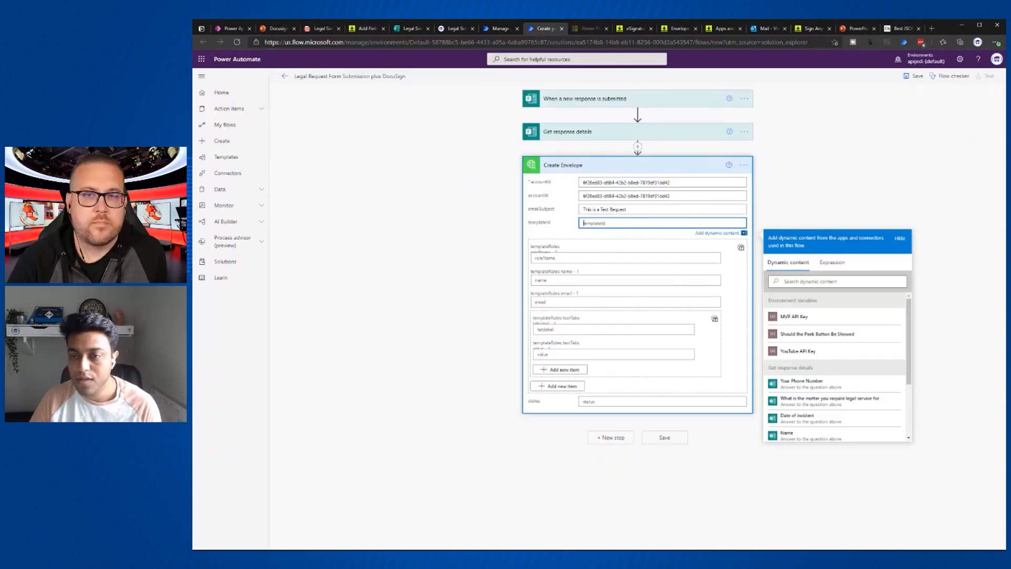
# - Paste the template ID into templateId and set the template role name to 'Lawyer'
pyautogui.hotkey('ctrl', 'v')
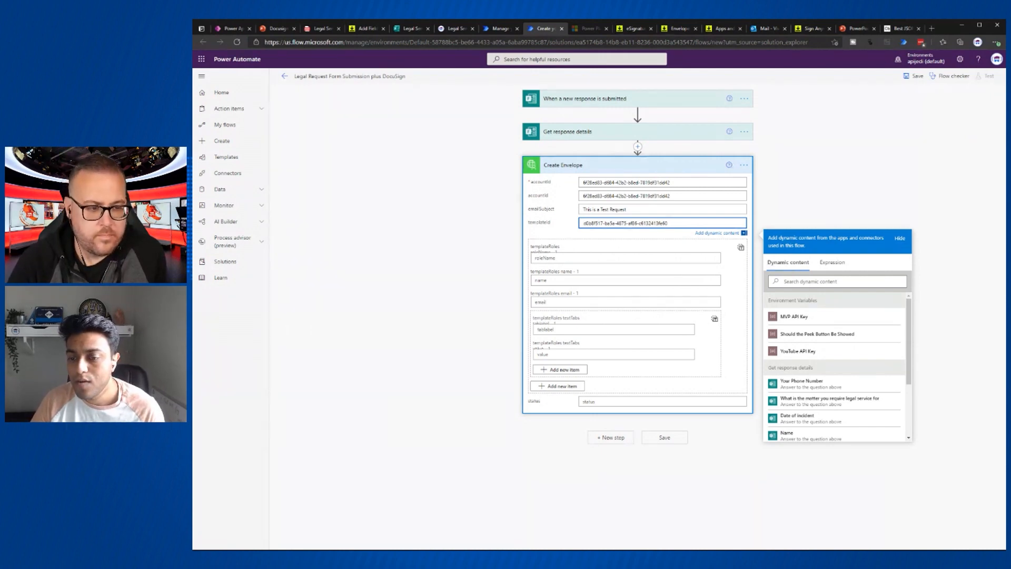
pyautogui.click(580, 259)
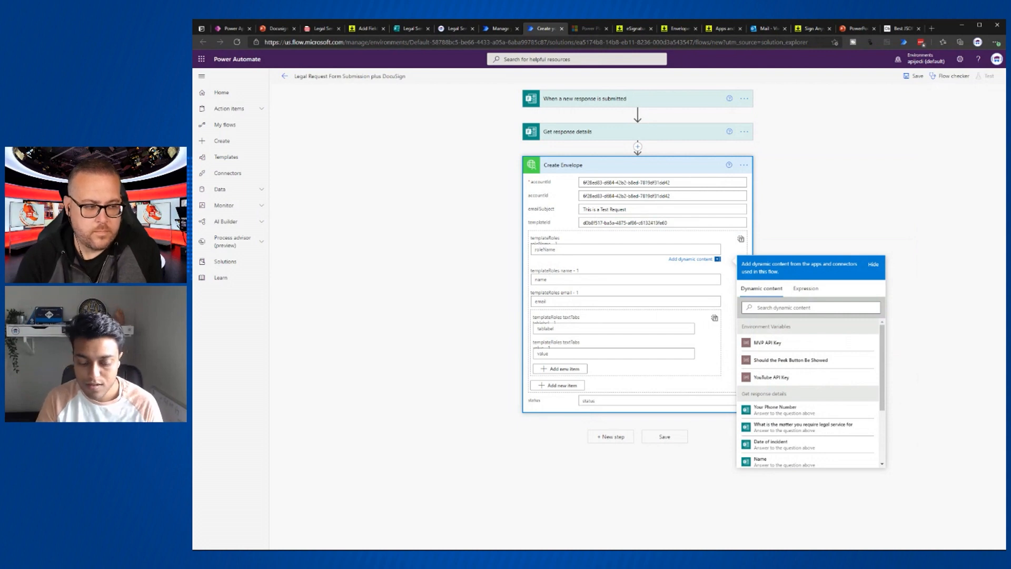
pyautogui.write('Lawyer')
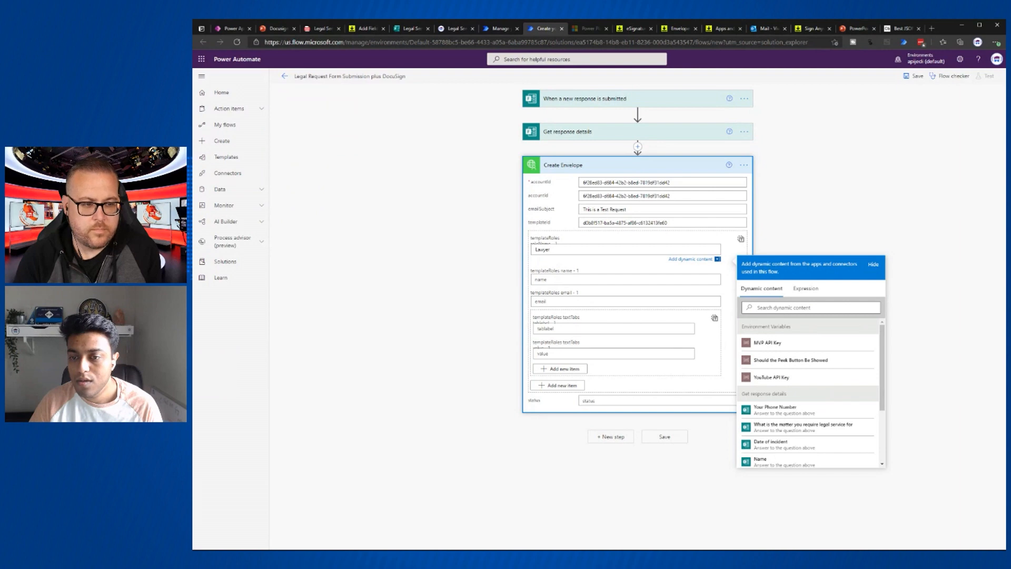
# - Enter the lawyer's full name and email address for the Lawyer role
pyautogui.click(555, 281)
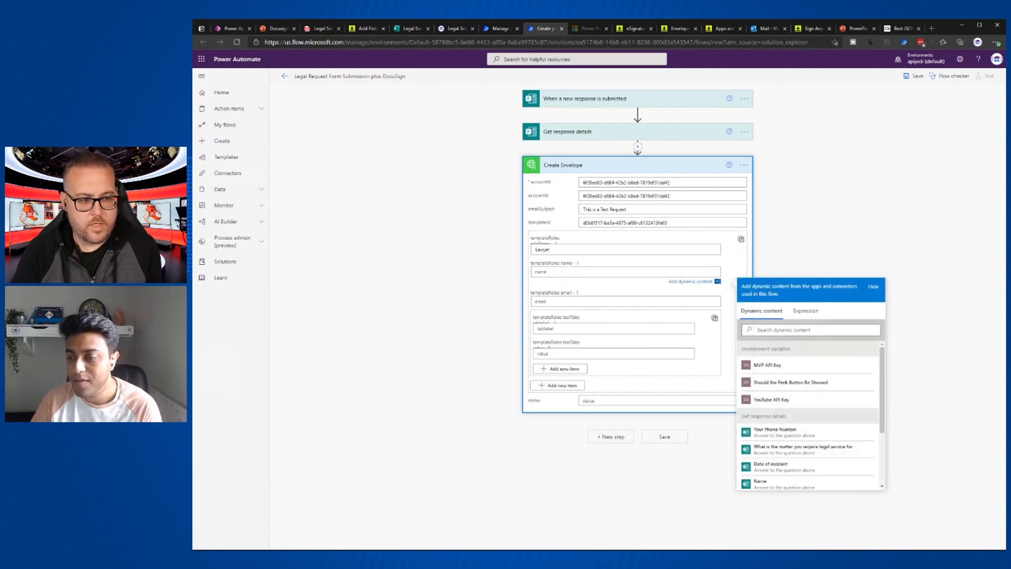
pyautogui.scroll(-2, 811, 435)
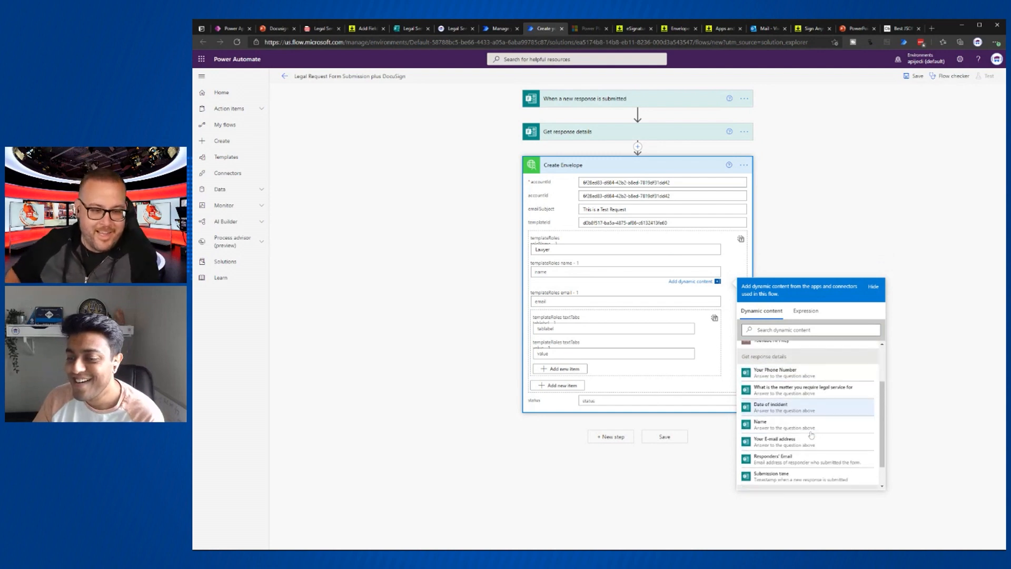
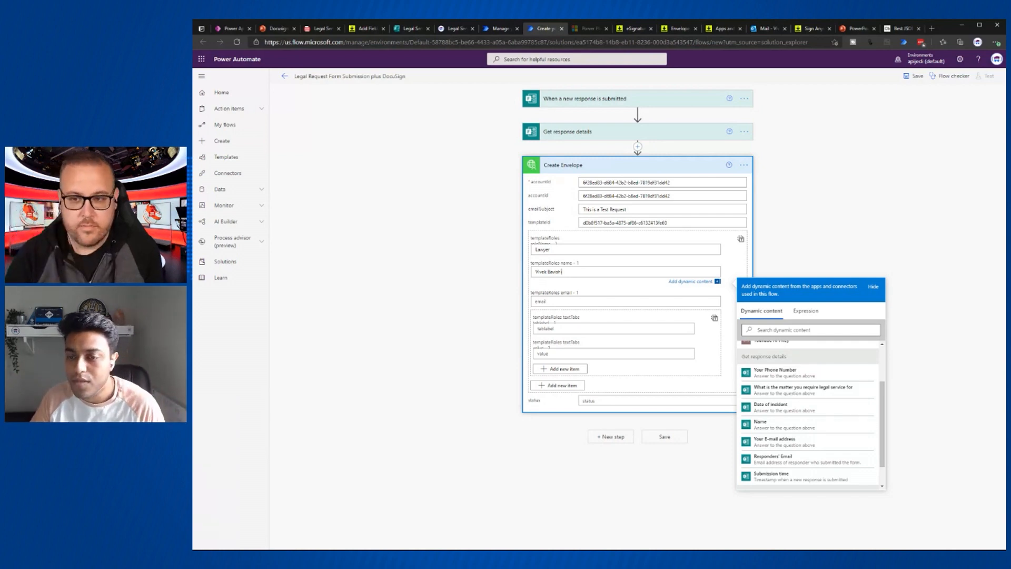
pyautogui.click(563, 305)
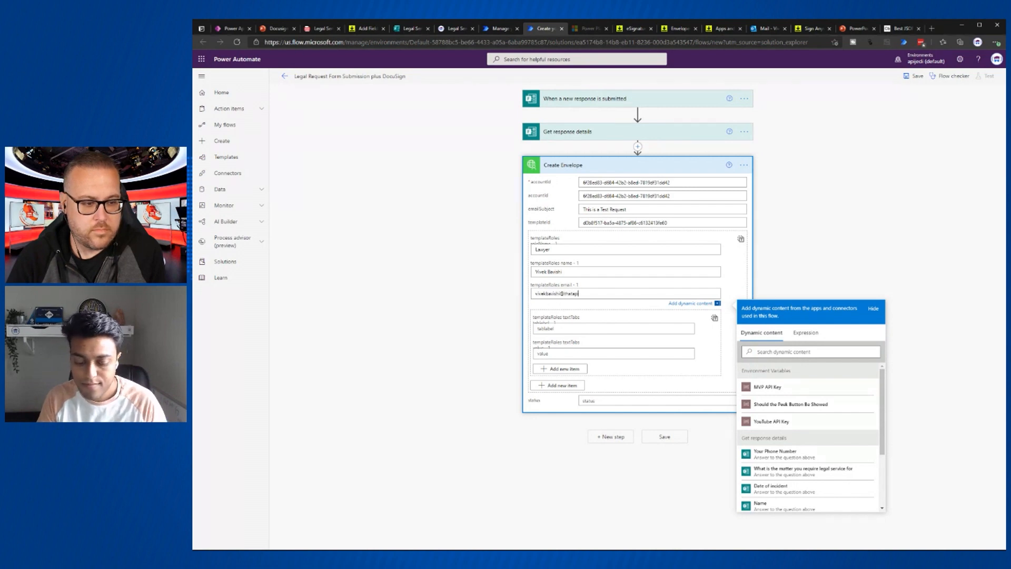
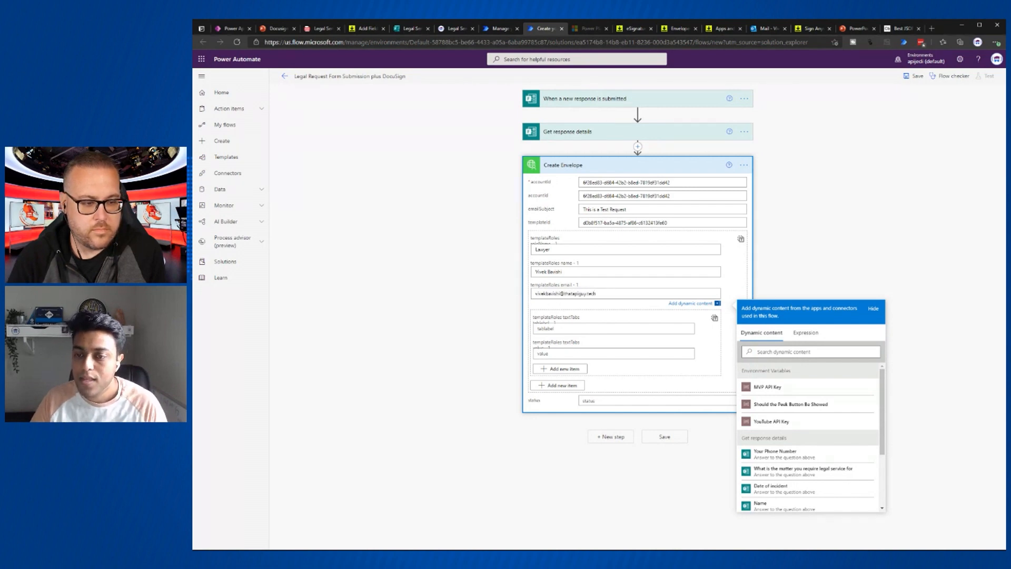
pyautogui.click(566, 329)
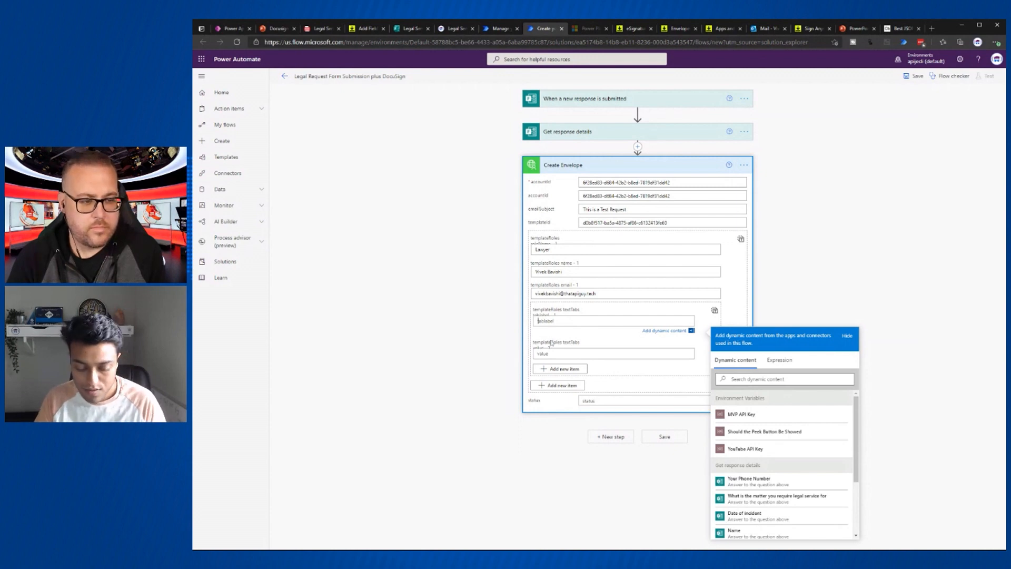
# - Add a ClientName text tab whose value is the form's Name answer
pyautogui.write('ClientName')
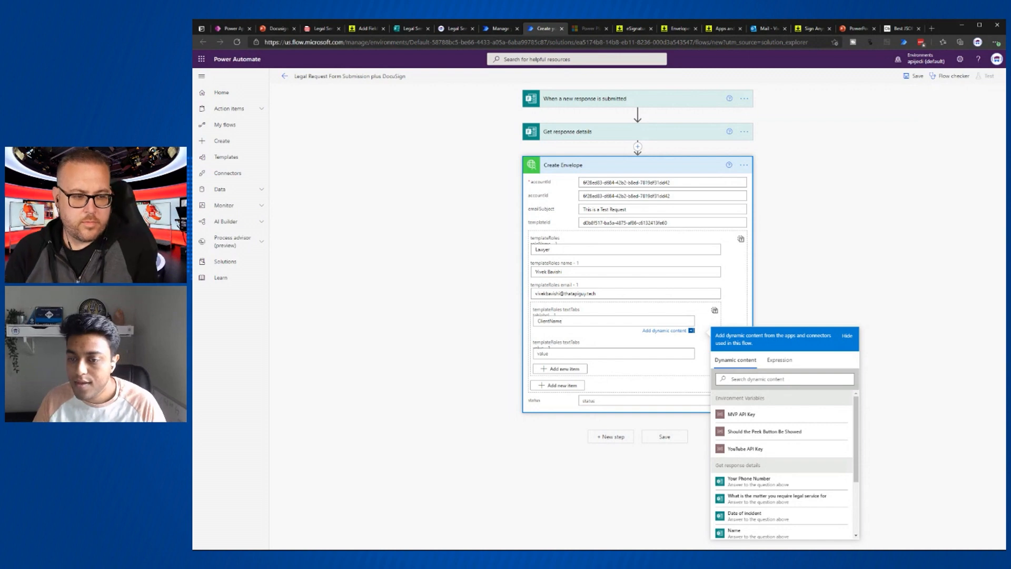
pyautogui.click(675, 354)
pyautogui.scroll(-1, 824, 340)
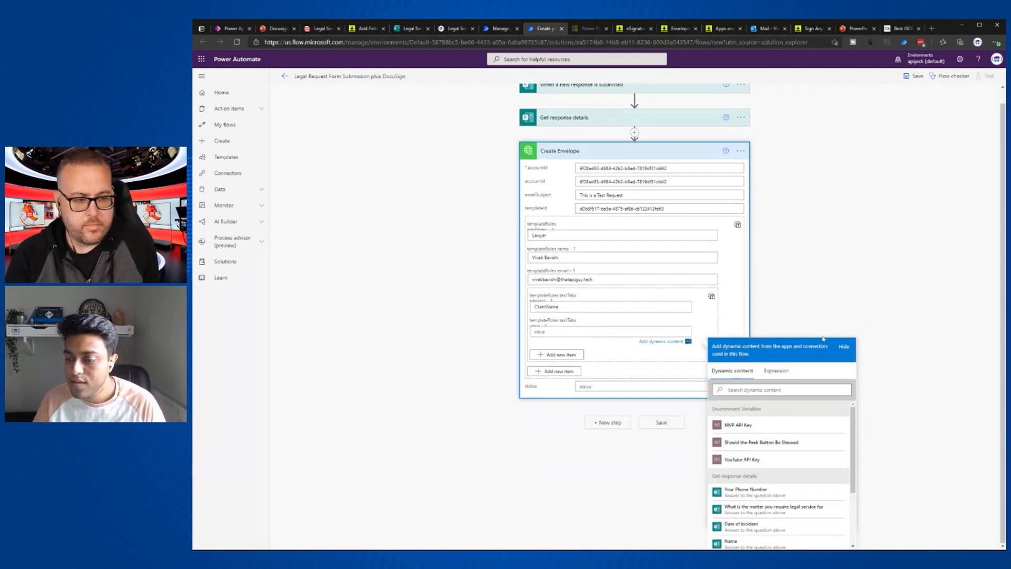
pyautogui.scroll(-3, 802, 477)
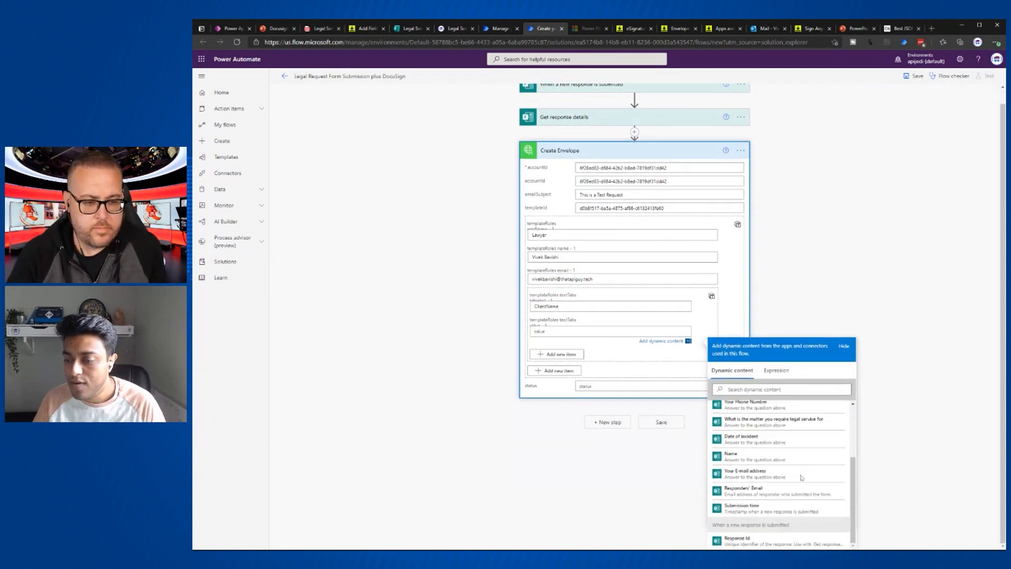
pyautogui.click(749, 461)
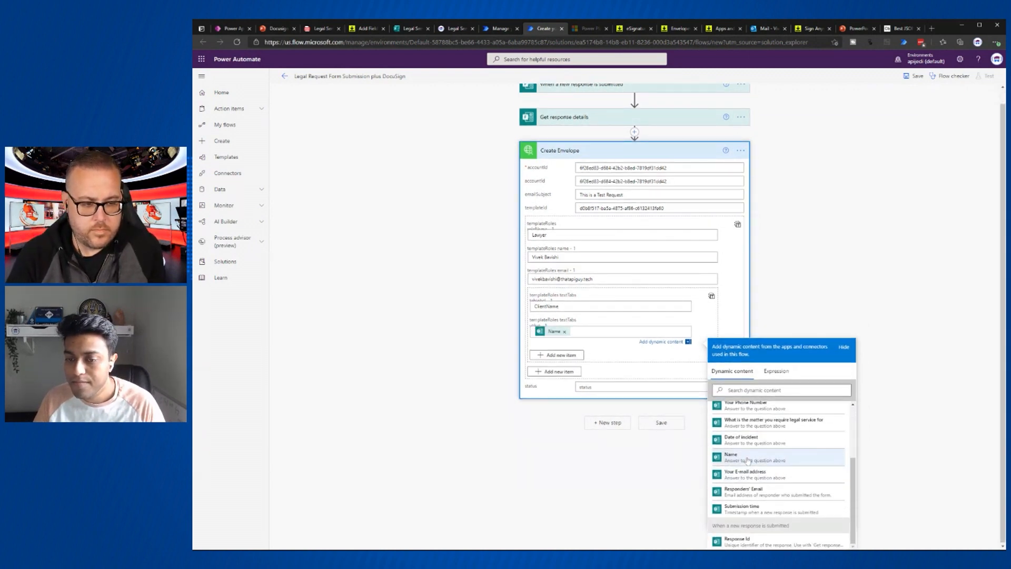
# - Add a second text tab, Matter, valued with the legal-matter form answer
pyautogui.click(576, 356)
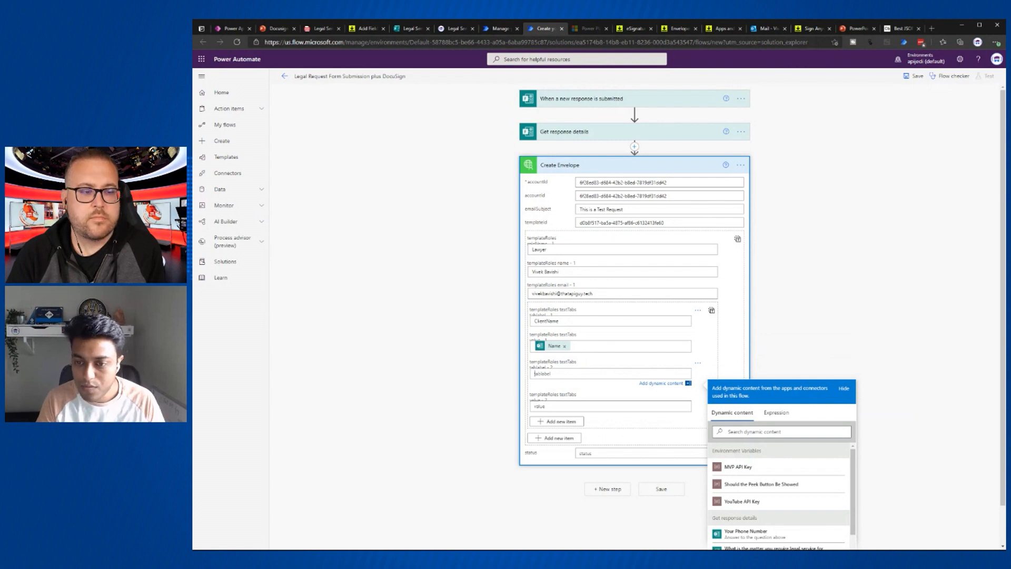
pyautogui.write('Matter')
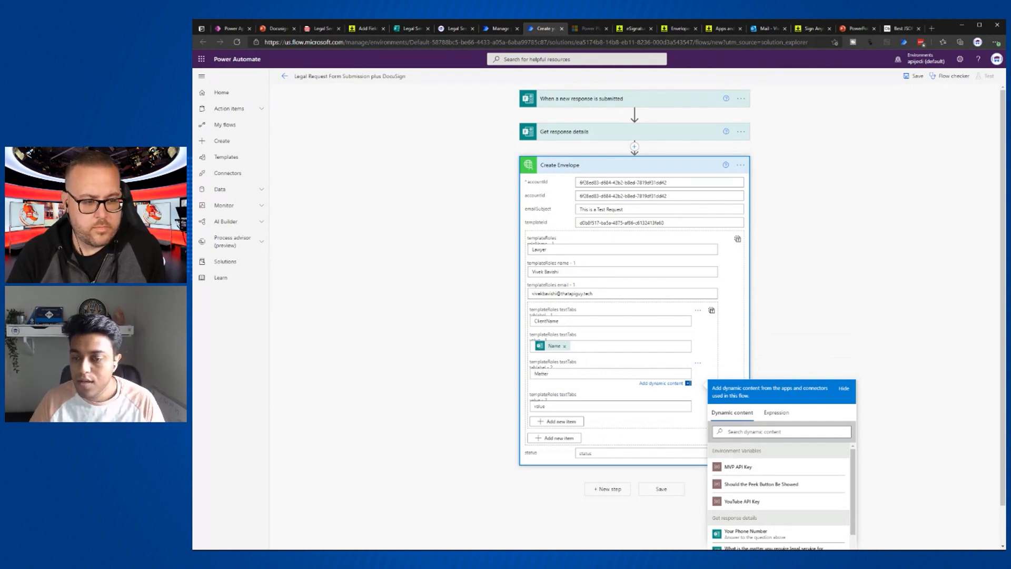
pyautogui.press('Tab')
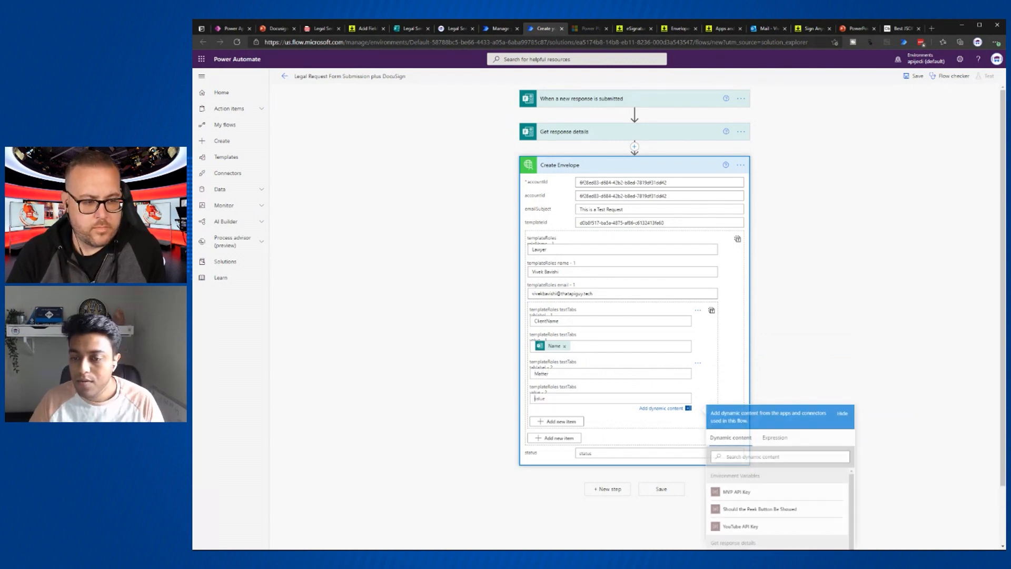
pyautogui.scroll(-2, 713, 347)
pyautogui.scroll(-1, 775, 461)
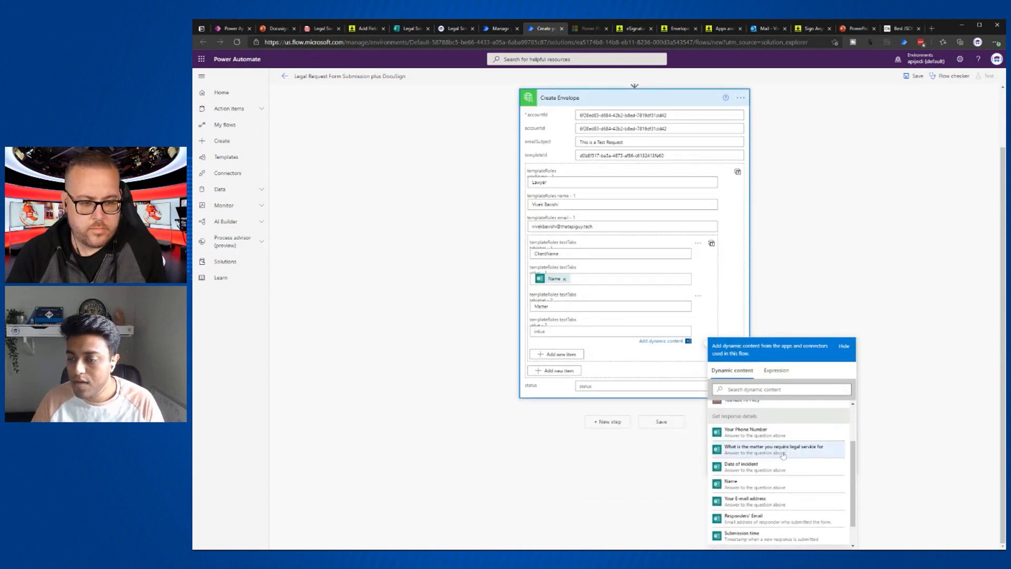
pyautogui.click(784, 450)
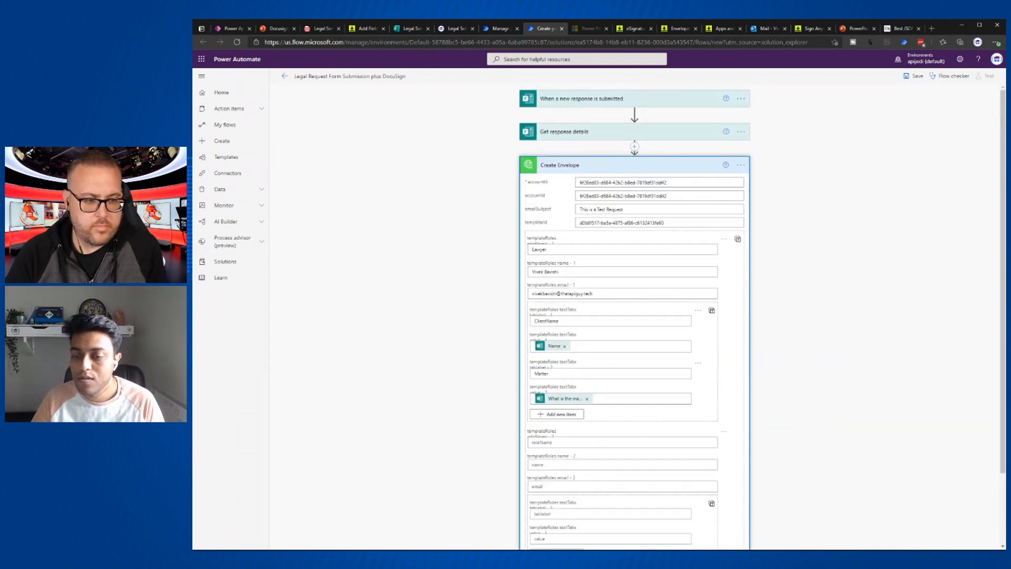
pyautogui.scroll(-2, 565, 375)
# - Create the Client role with the form's Name and E-mail address answers as recipient name and email
pyautogui.click(565, 358)
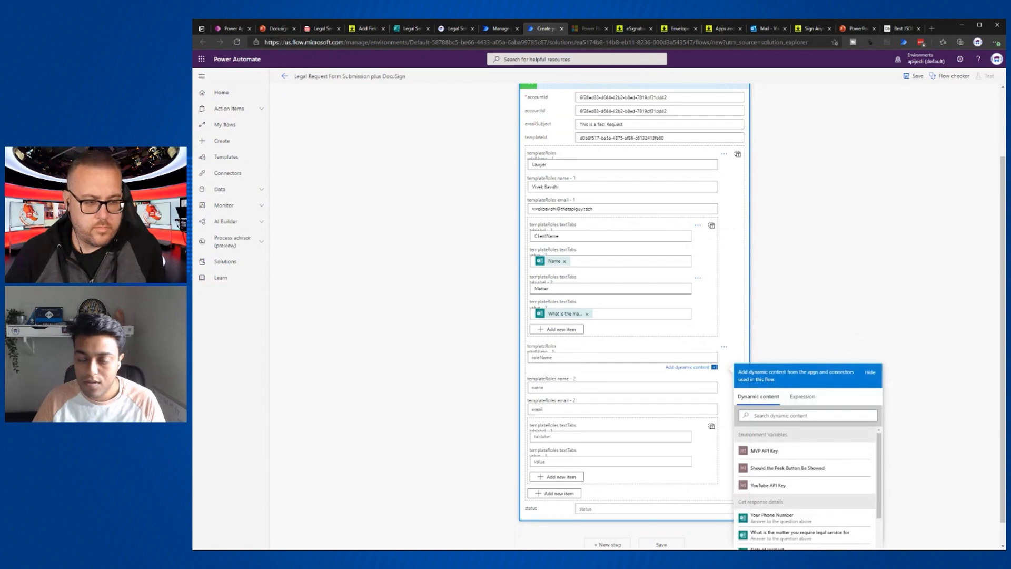
pyautogui.write('Client')
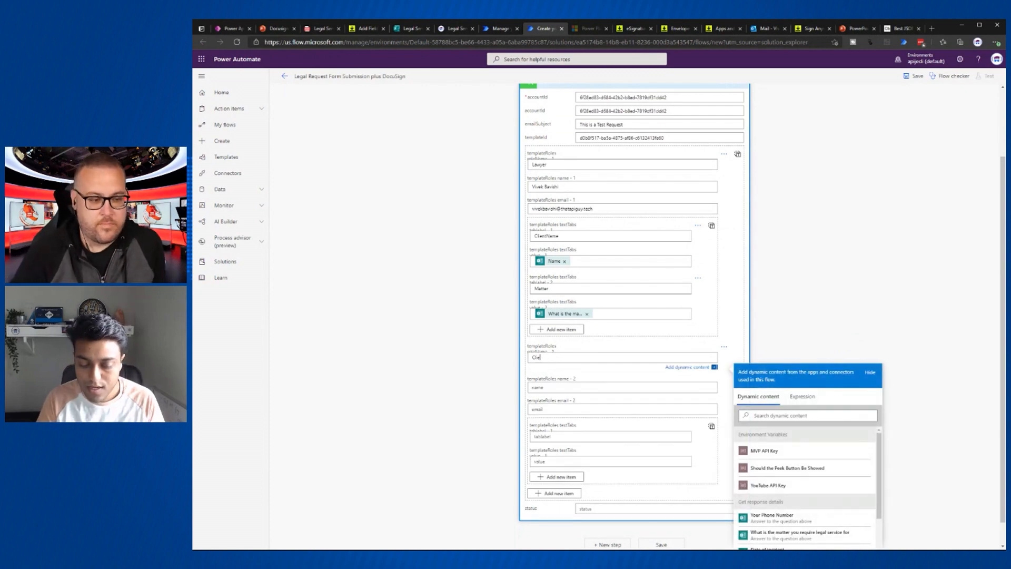
pyautogui.click(554, 392)
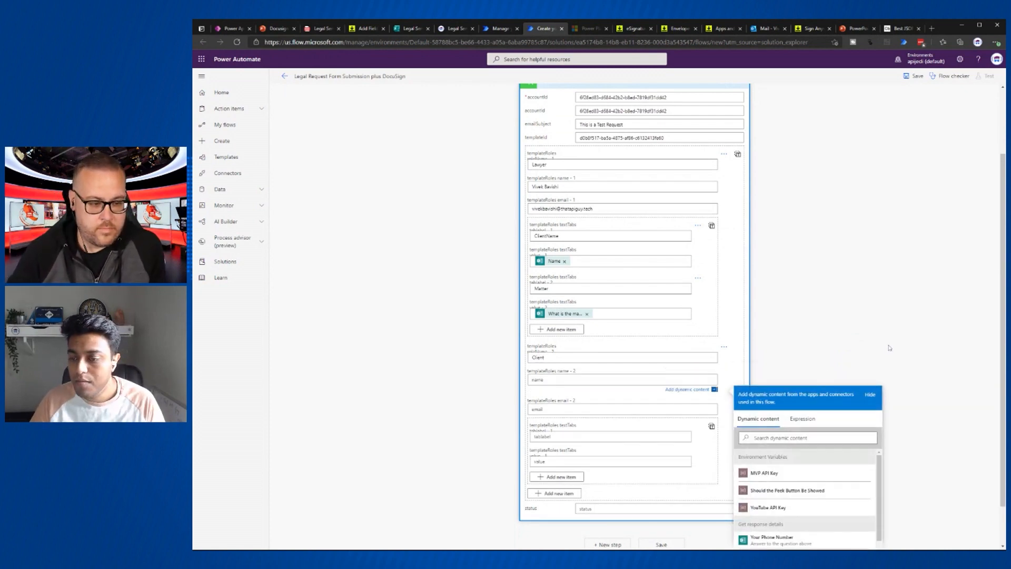
pyautogui.scroll(-1, 798, 483)
pyautogui.click(793, 484)
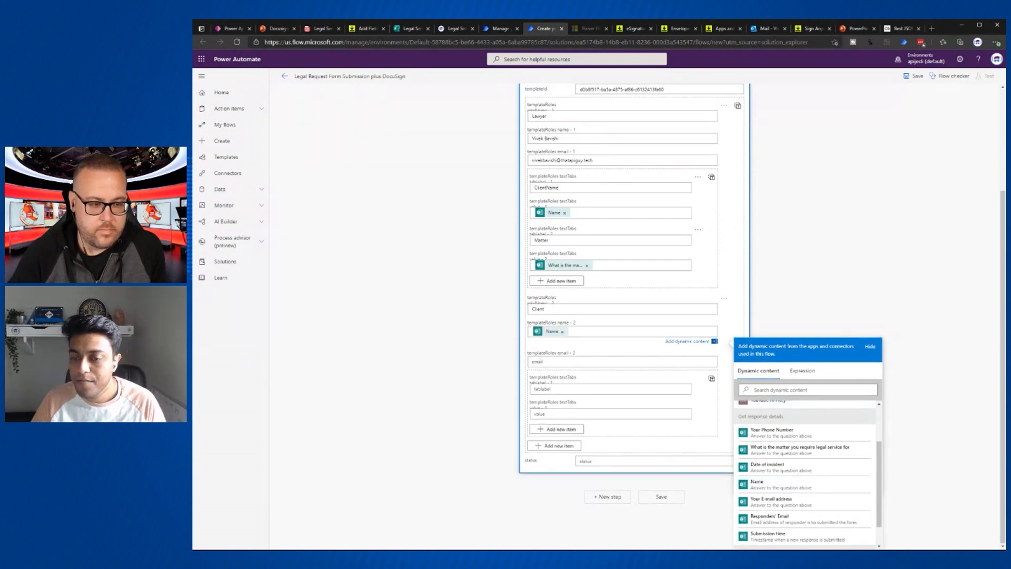
pyautogui.click(561, 362)
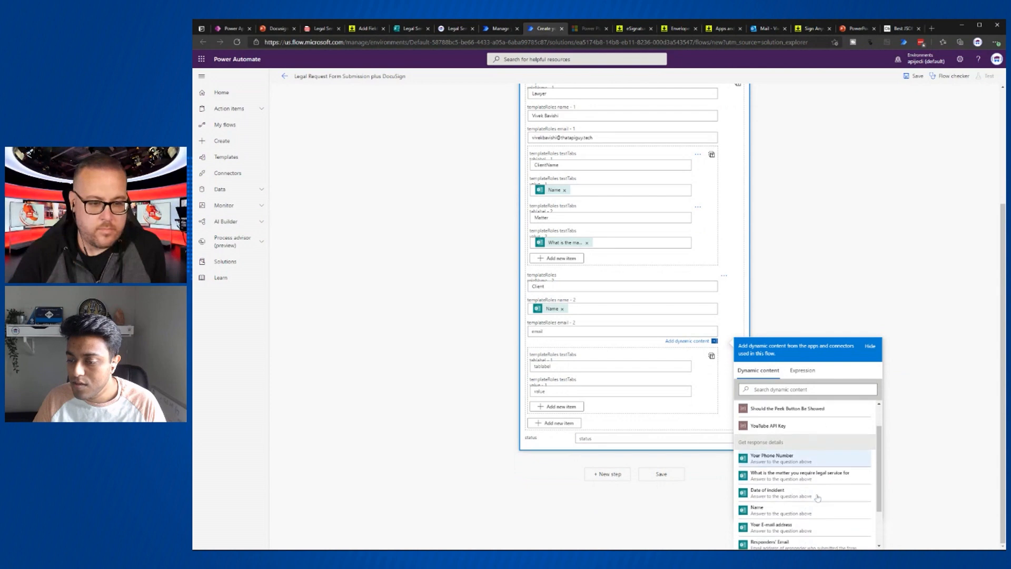
pyautogui.scroll(-1, 817, 498)
pyautogui.click(784, 505)
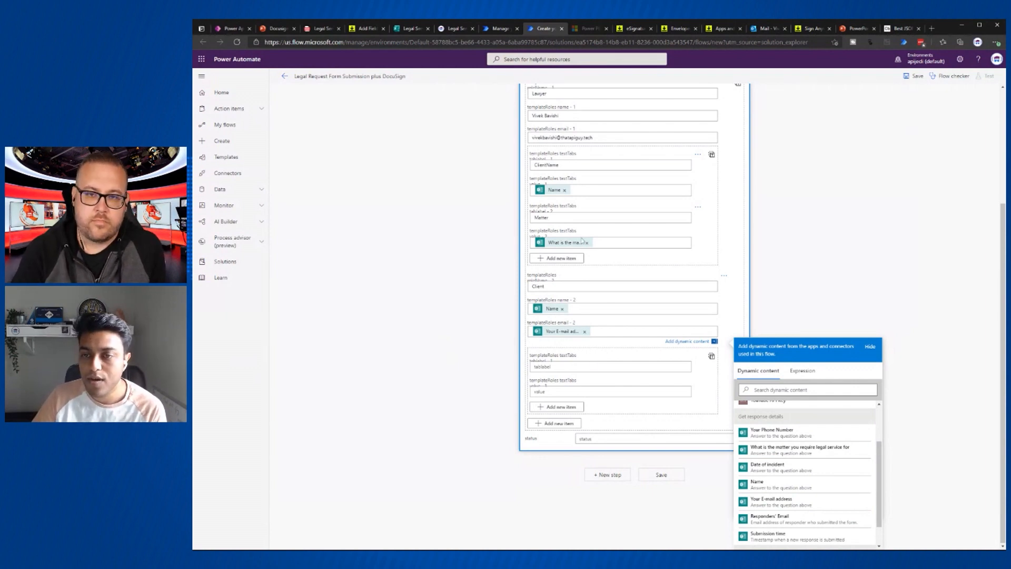
# - Set the envelope status to 'sent'
pyautogui.click(621, 439)
pyautogui.write('sent')
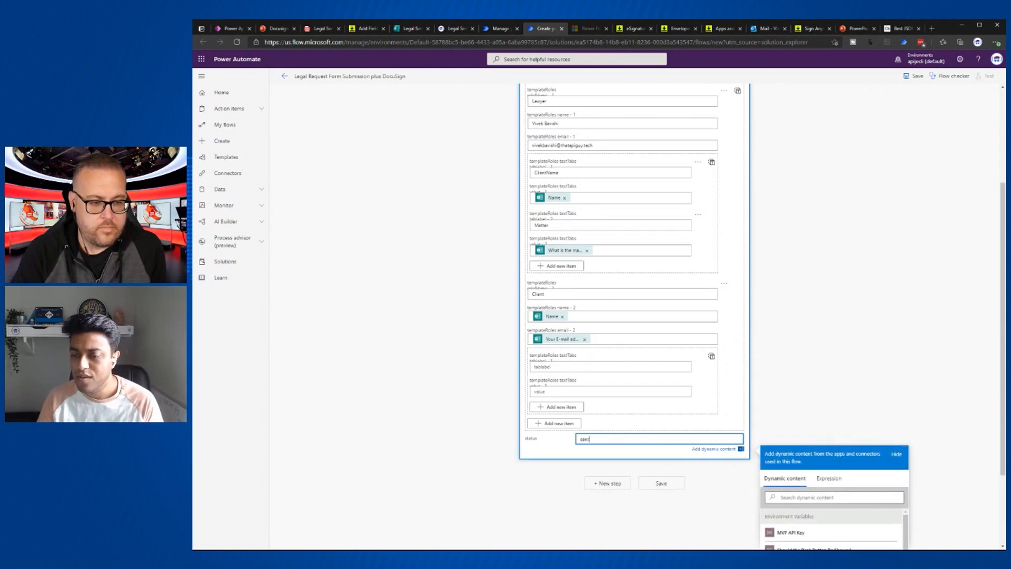
pyautogui.click(823, 238)
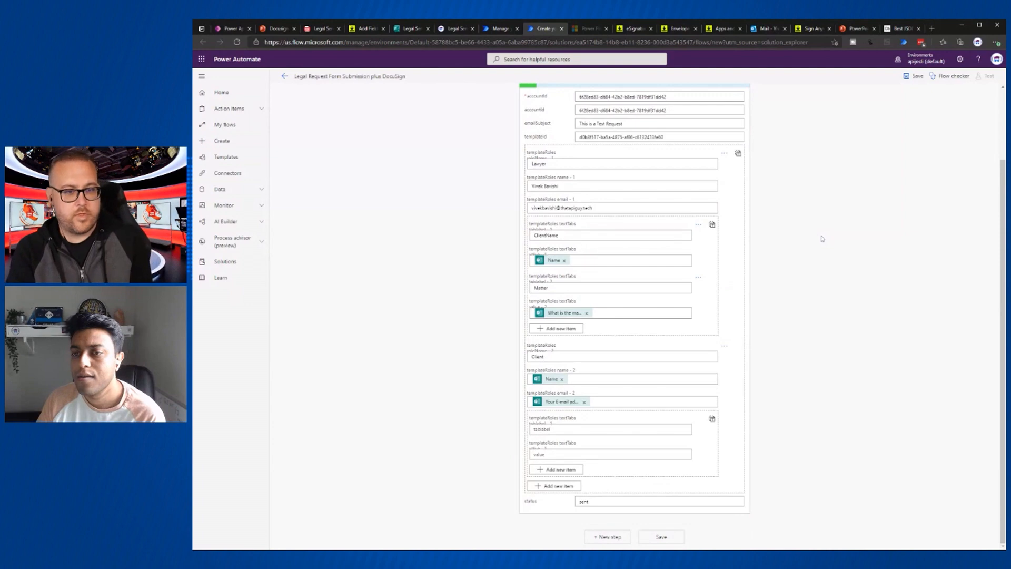
pyautogui.scroll(2, 773, 275)
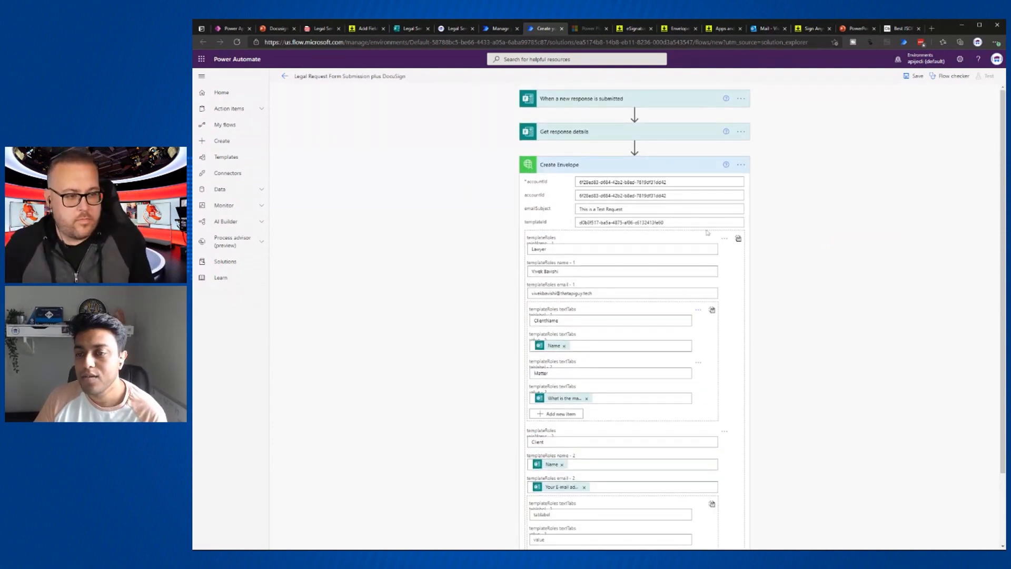
# - Save the Legal Request Form Submission plus DocuSign flow
pyautogui.click(917, 76)
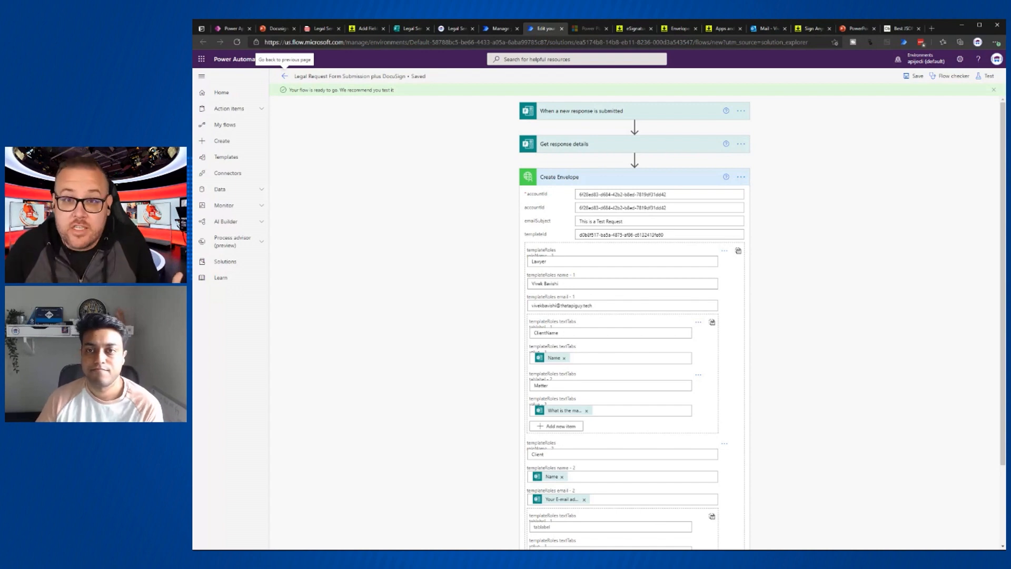
# - Open the Legal Service Request form embedded on thatapiguy.tech and place the cursor in the Name field
pyautogui.click(413, 30)
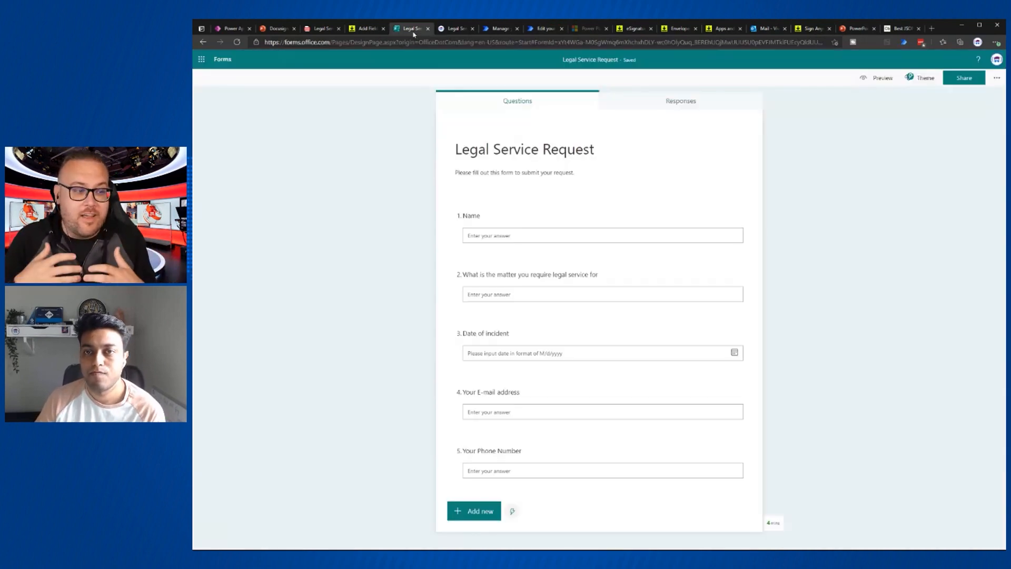
pyautogui.click(453, 30)
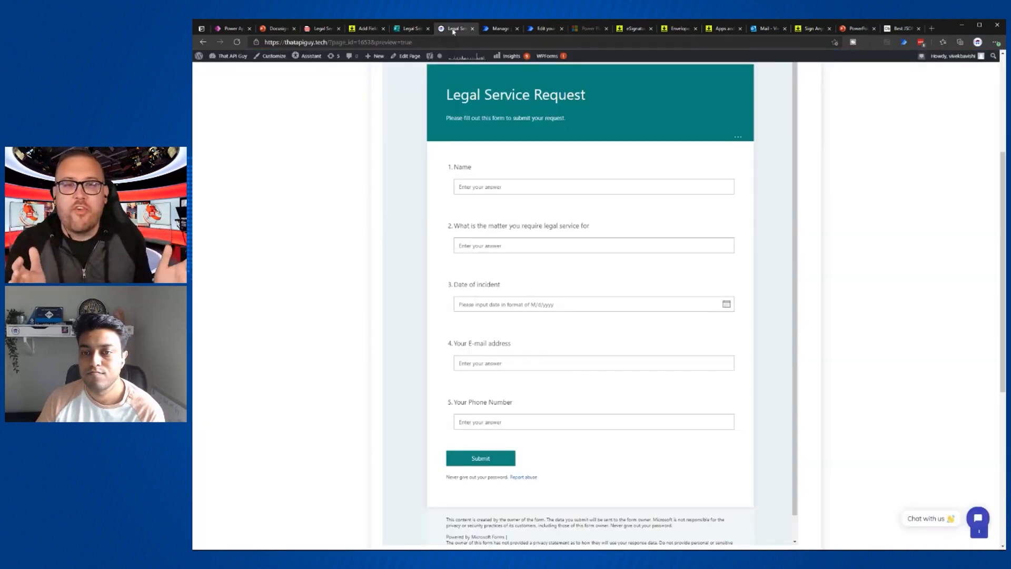
pyautogui.click(485, 188)
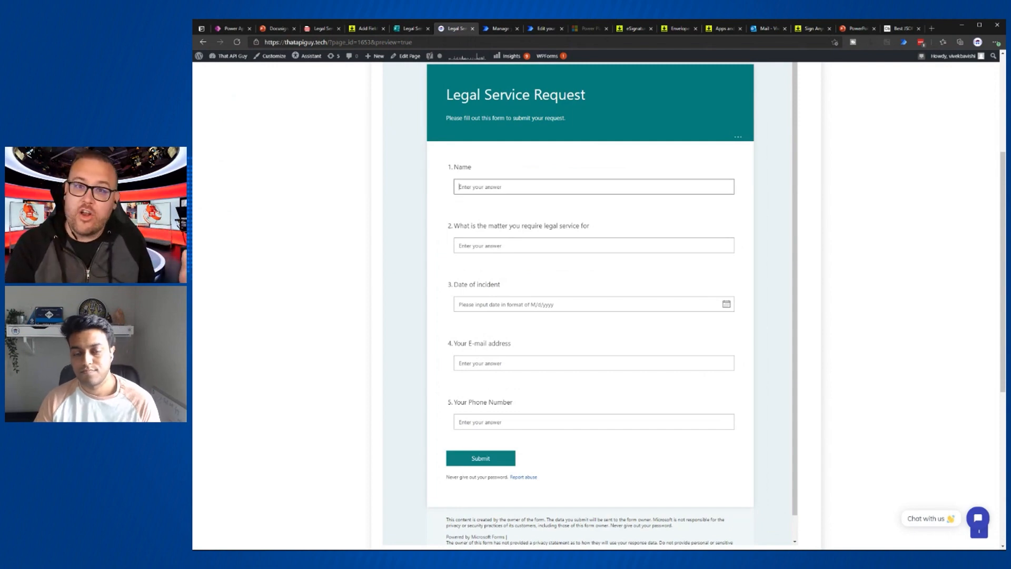
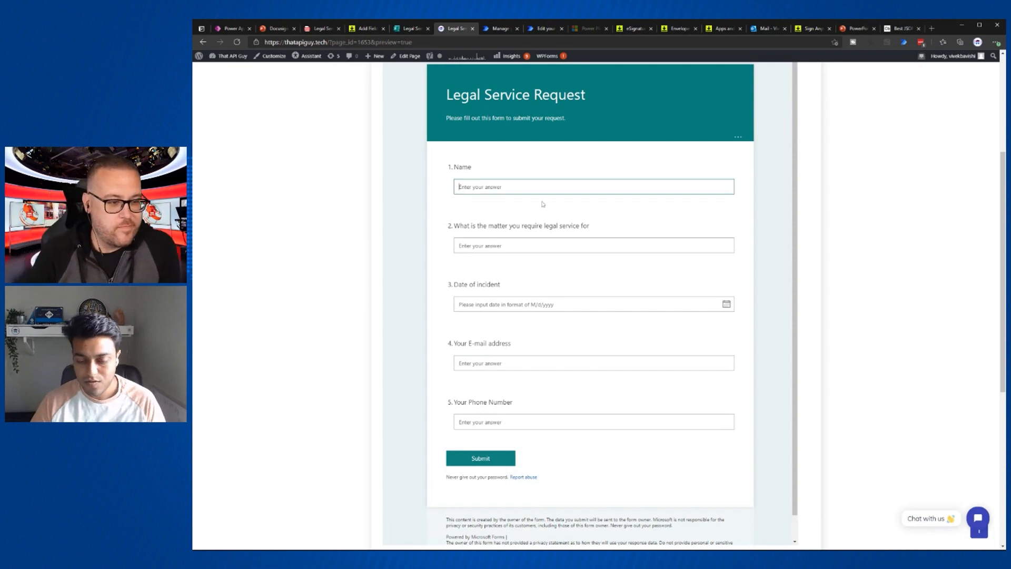
# - Check the submission flow and the form's design, then return to the form embedded on the website
pyautogui.scroll(4, 686, 222)
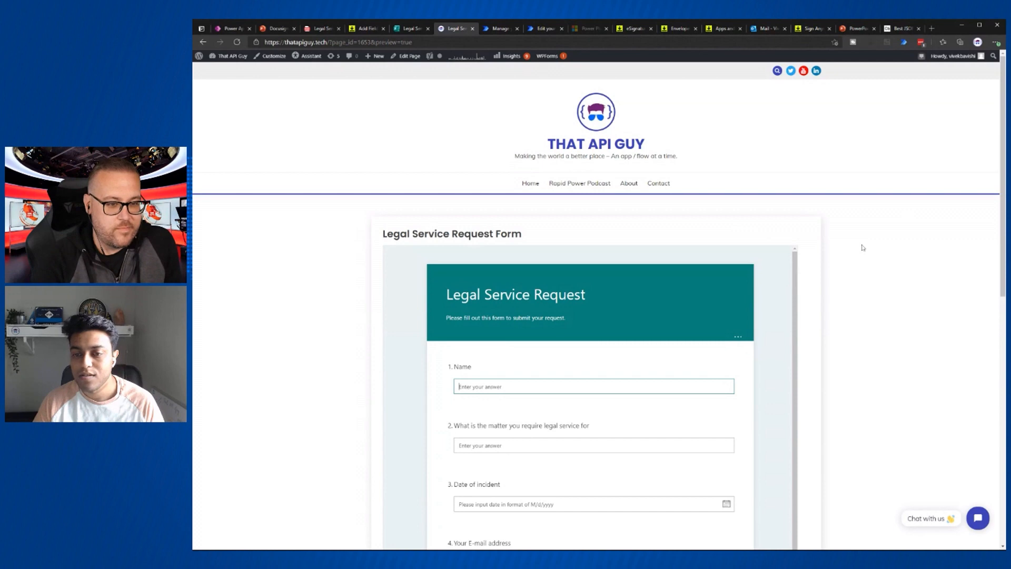
pyautogui.click(533, 32)
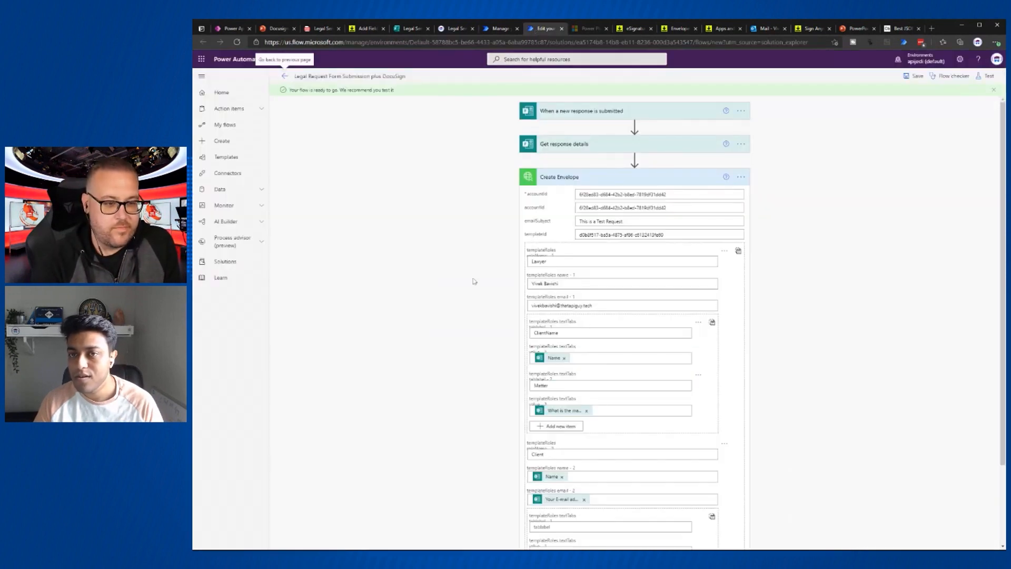
pyautogui.click(411, 32)
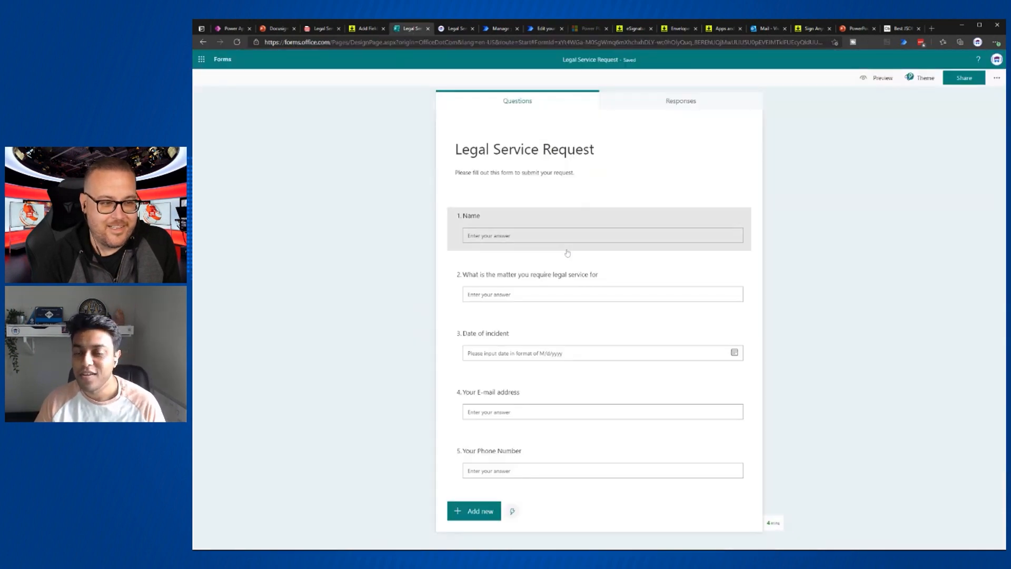
pyautogui.click(443, 30)
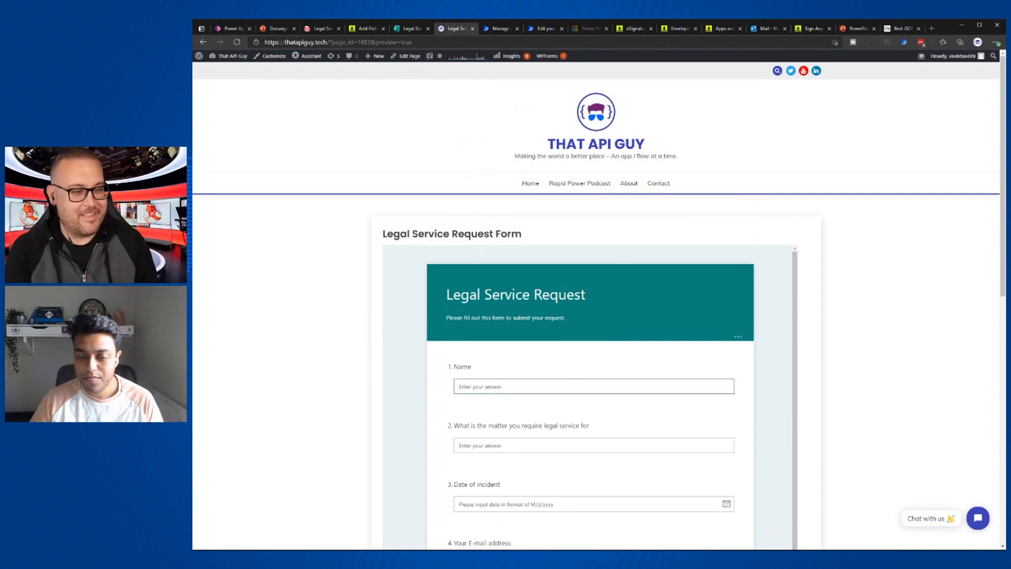
# - Enter the requester's full name in the Name question, fixing its capitalisation
pyautogui.write('Jon')
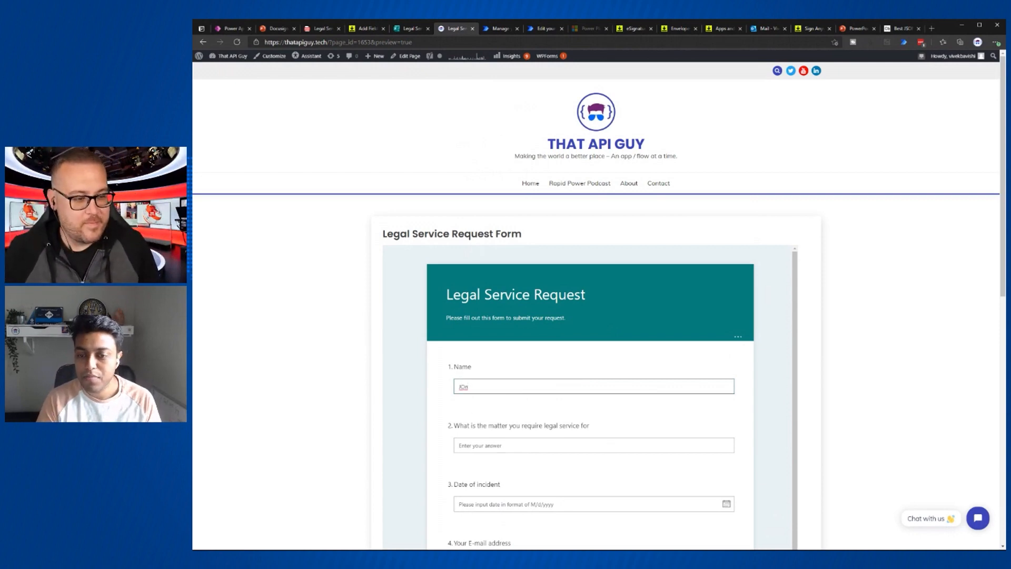
pyautogui.press('BackSpace')
pyautogui.press('BackSpace')
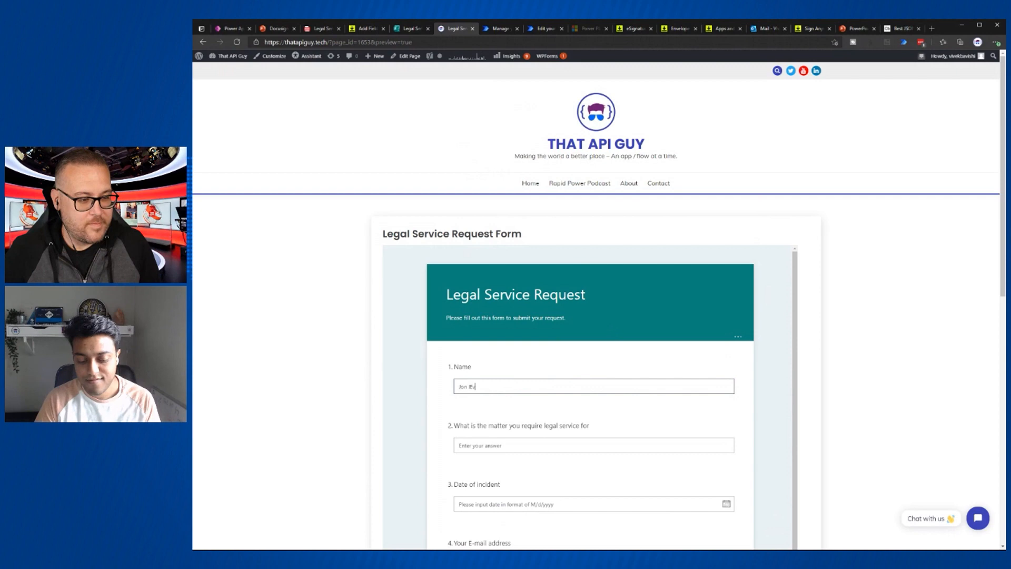
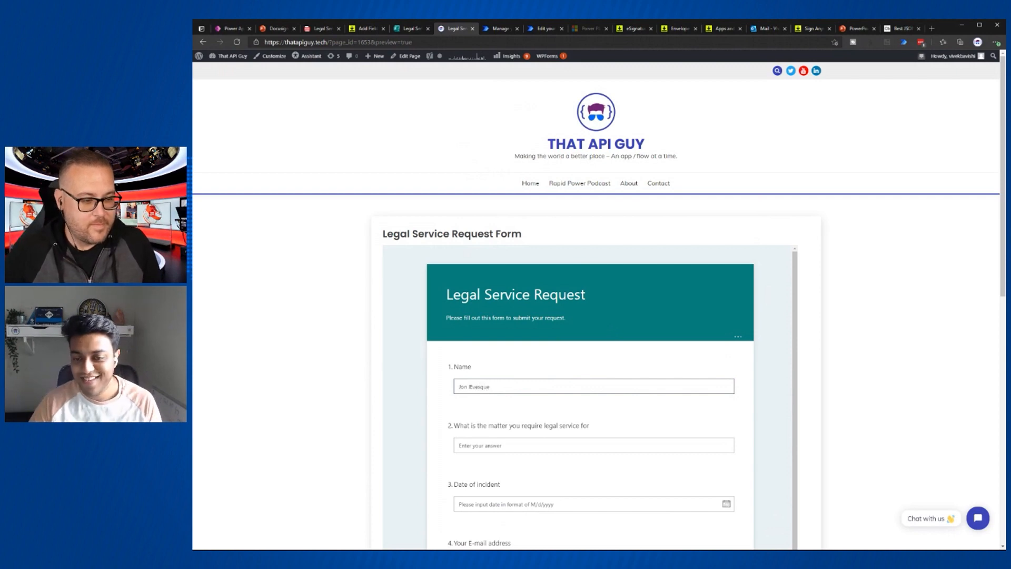
pyautogui.write('Le')
pyautogui.hotkey('ctrl', 'a')
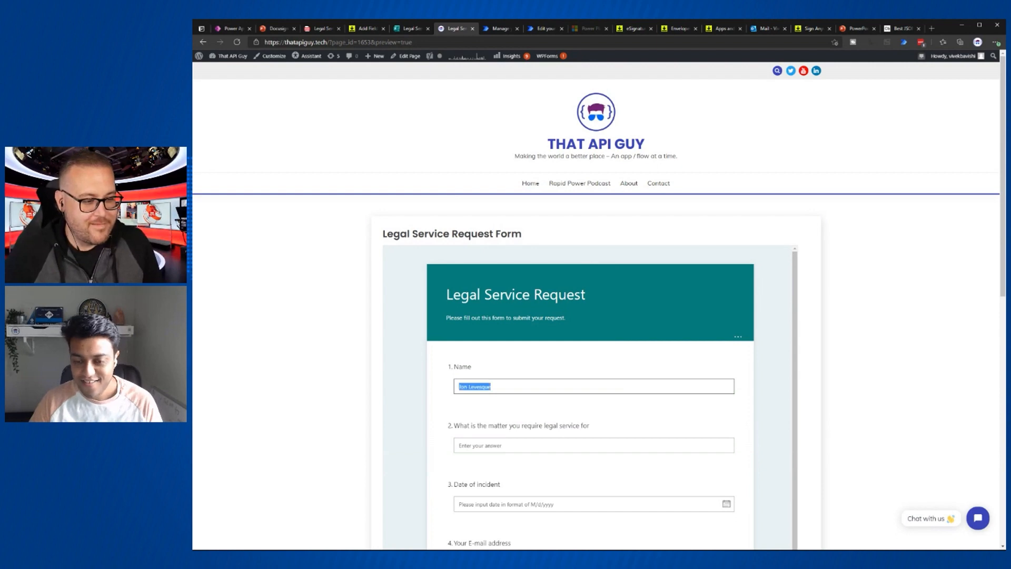
# - Answer the legal matter question with 'I pushed out a piano from my window and it fell on a car.'
pyautogui.scroll(-1, 510, 418)
pyautogui.click(509, 420)
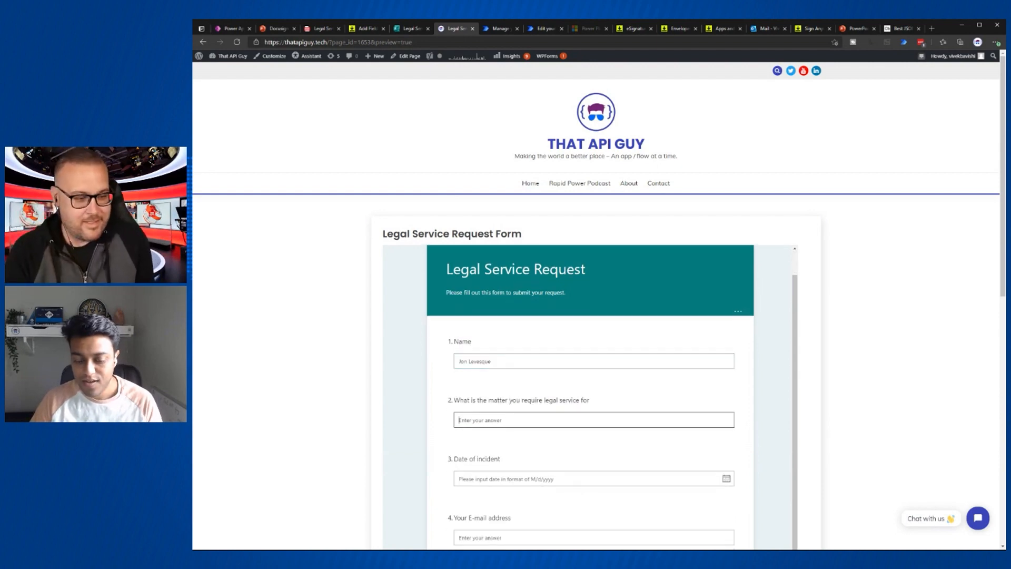
pyautogui.write('T')
pyautogui.press('BackSpace')
pyautogui.write('Thi')
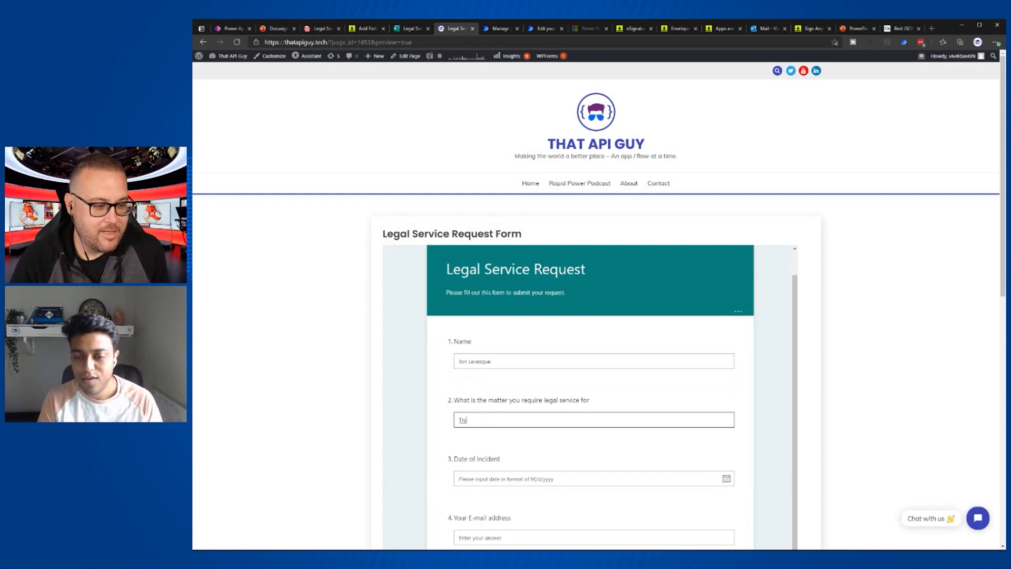
pyautogui.write('s')
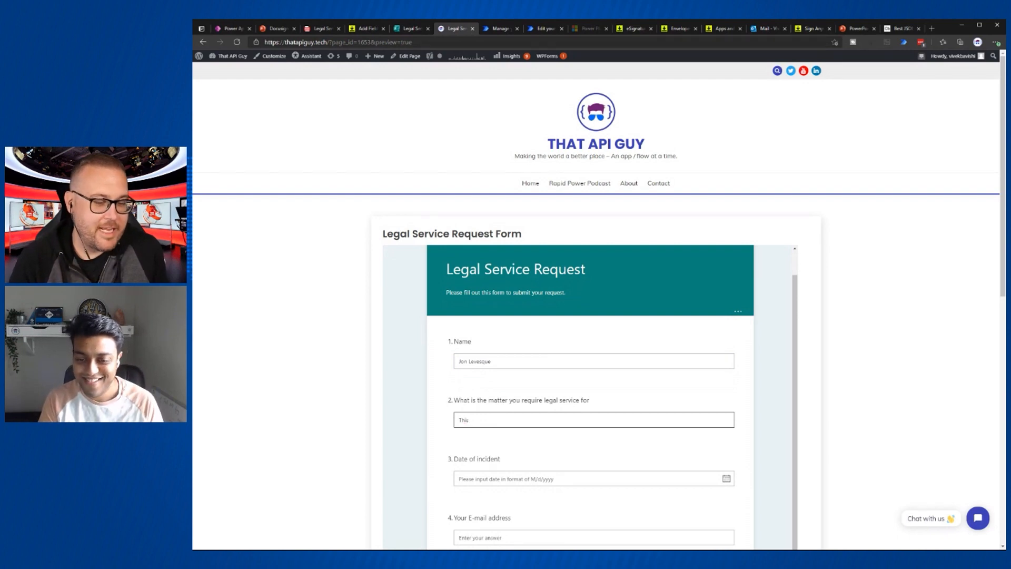
pyautogui.press('BackSpace')
pyautogui.press('BackSpace')
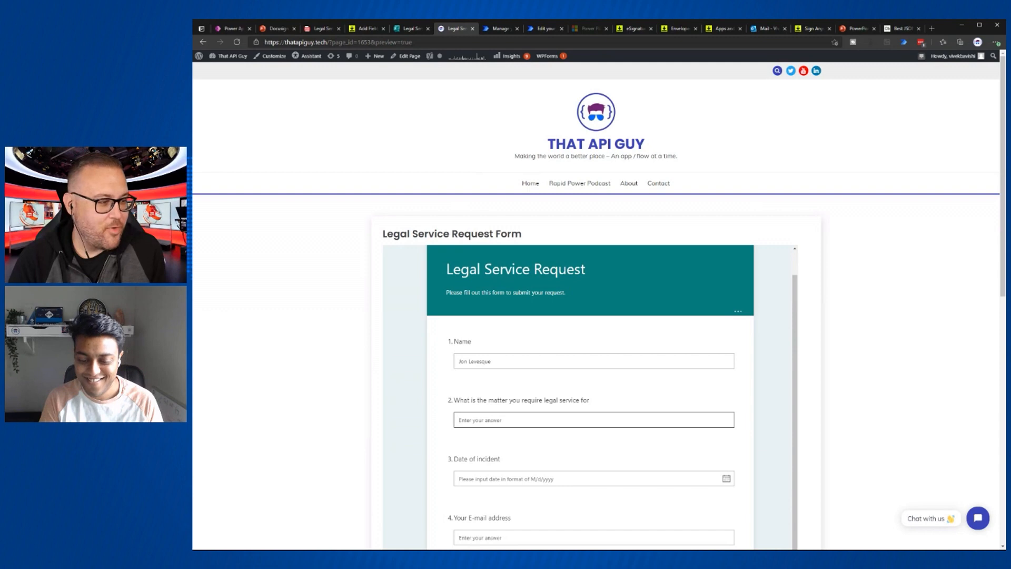
pyautogui.write('I got')
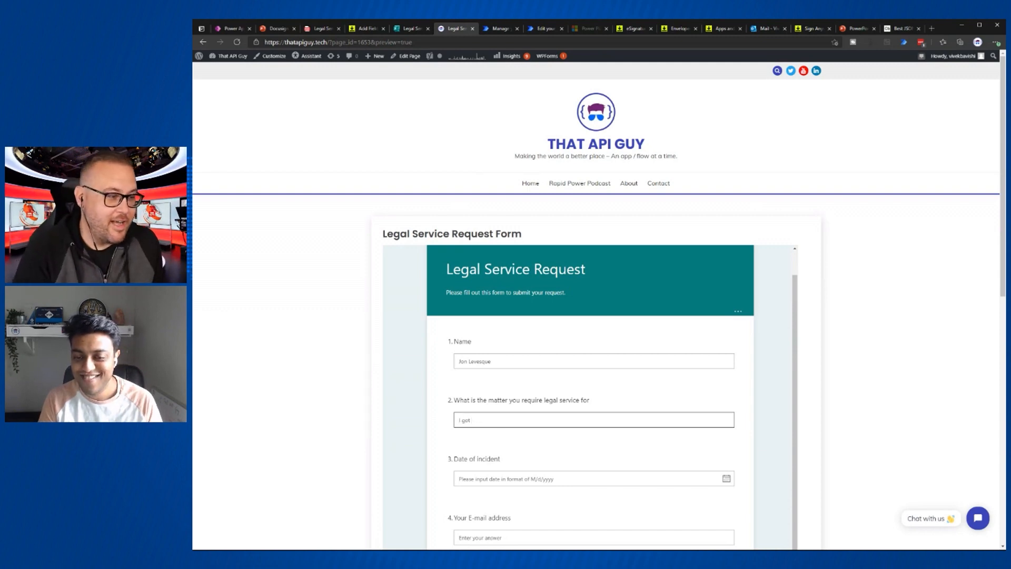
pyautogui.press('BackSpace')
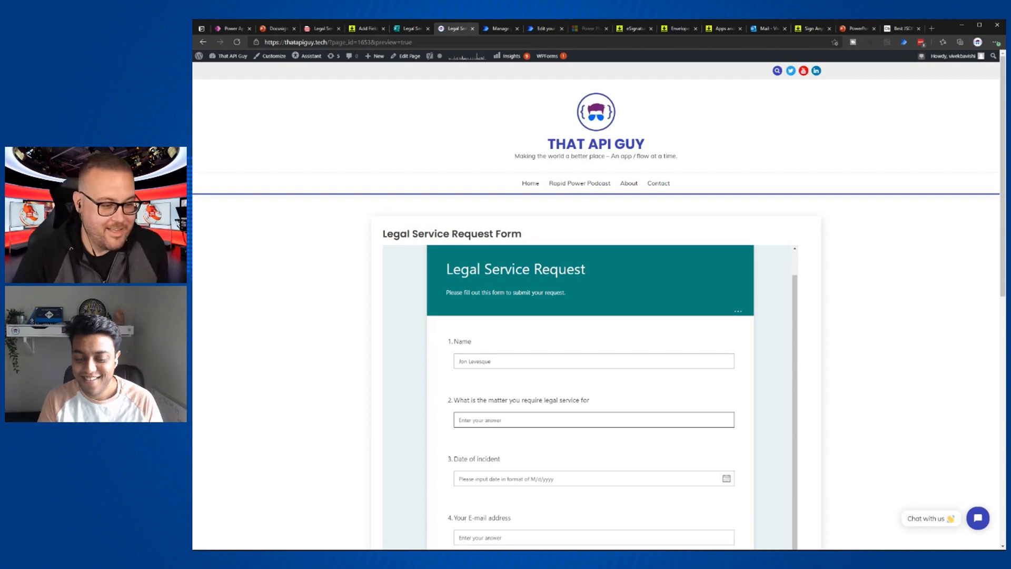
pyautogui.write('I pus')
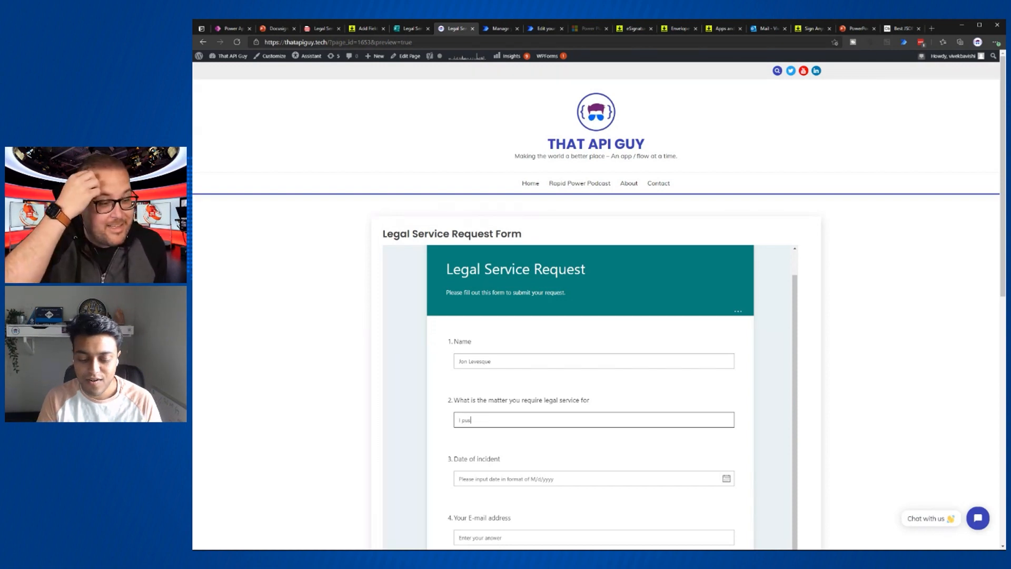
pyautogui.write('hed out a')
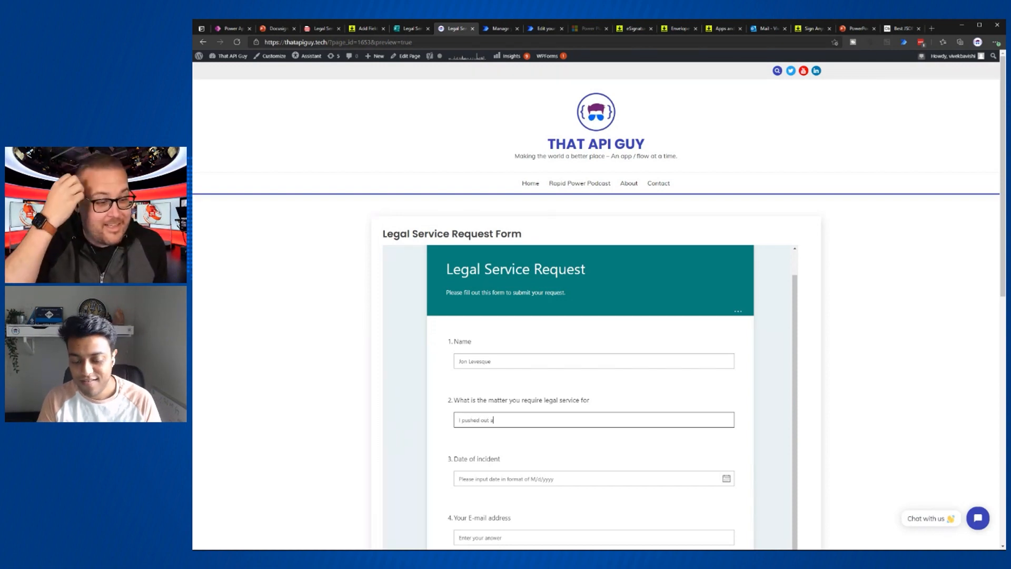
pyautogui.write(' piano from ')
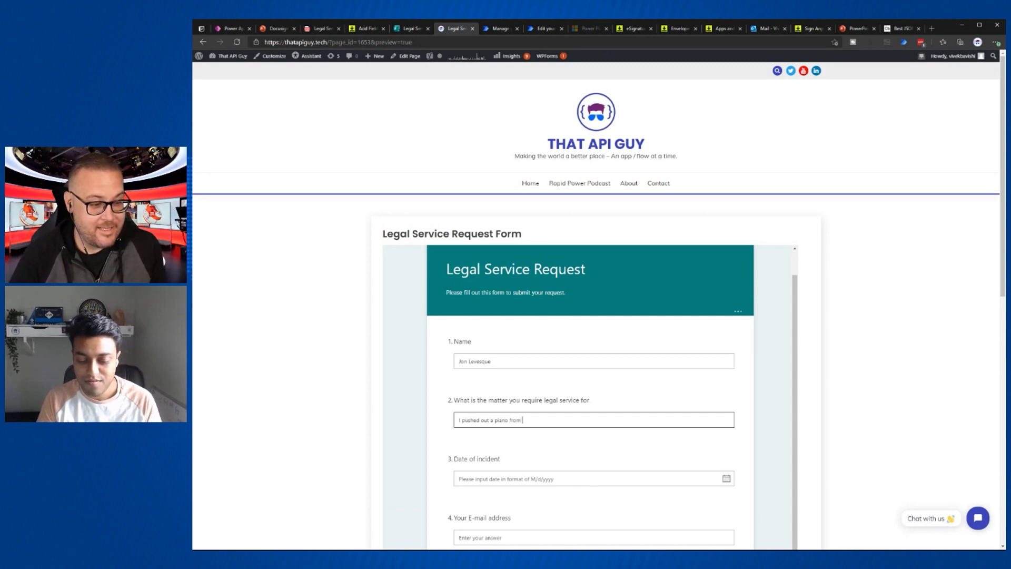
pyautogui.write('my window and it fel')
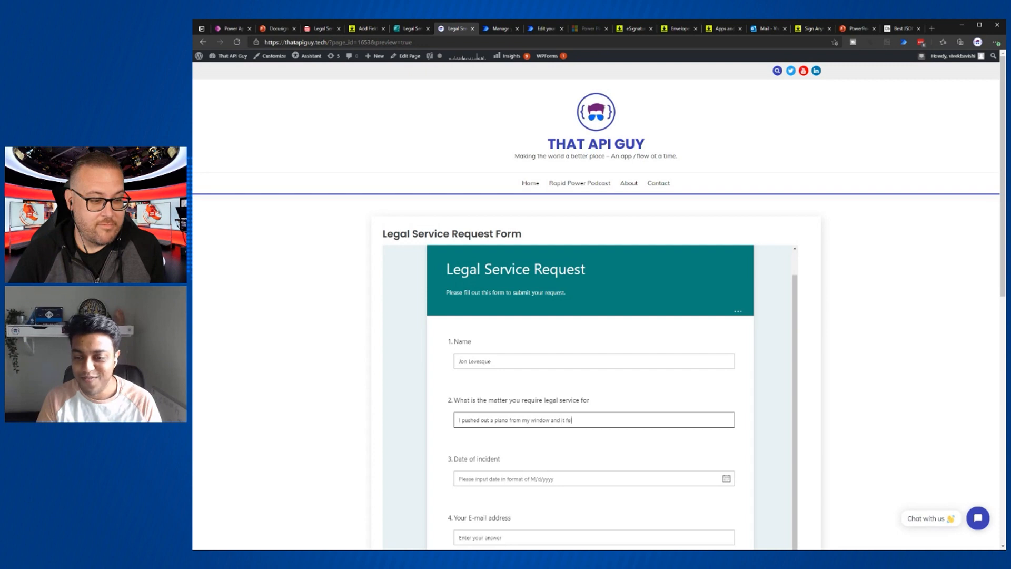
pyautogui.write('l on a ca')
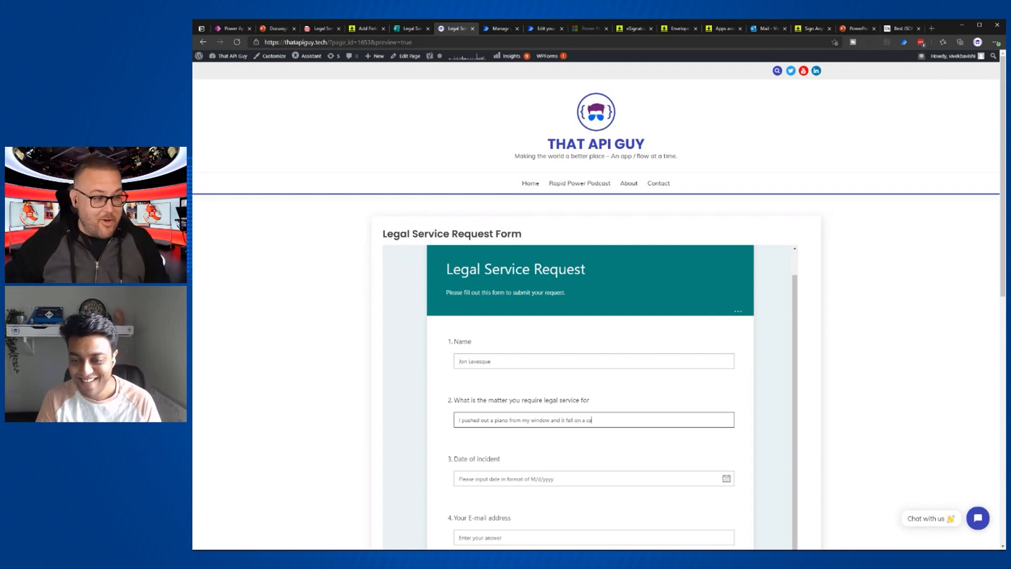
pyautogui.write('r.')
# - Set the incident date to 5/17/2021 using the date picker
pyautogui.scroll(-4, 595, 316)
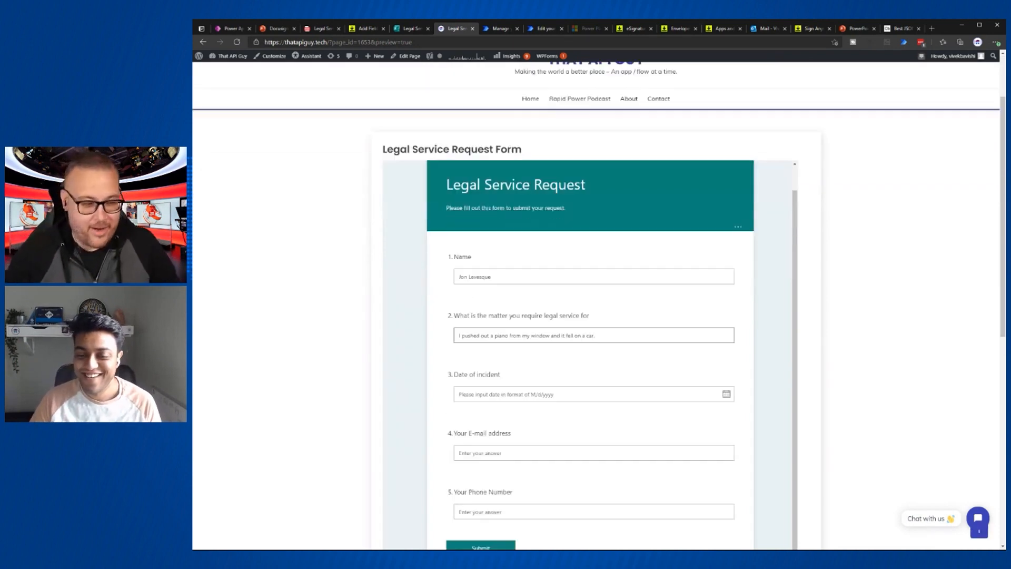
pyautogui.click(727, 279)
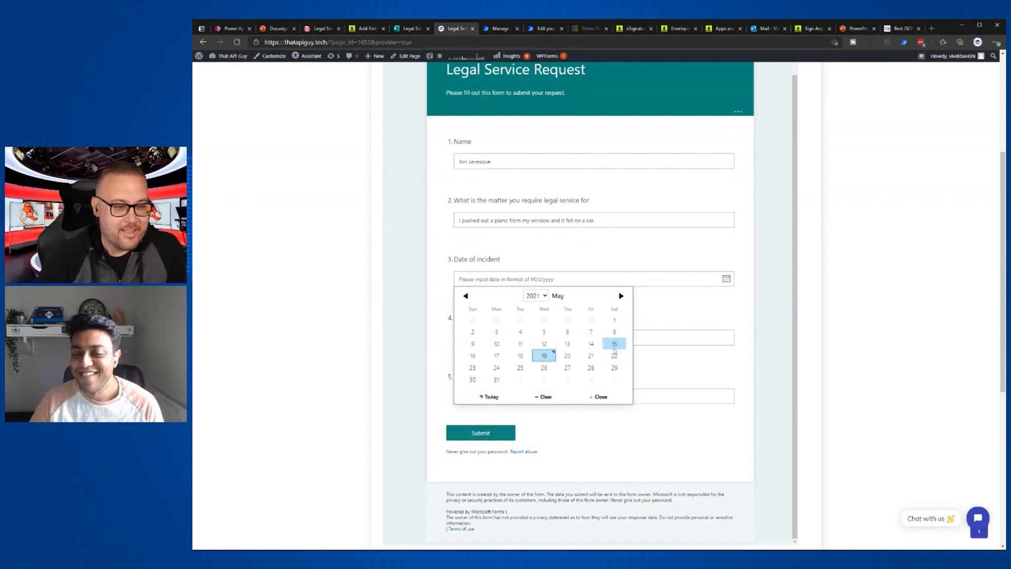
pyautogui.click(508, 357)
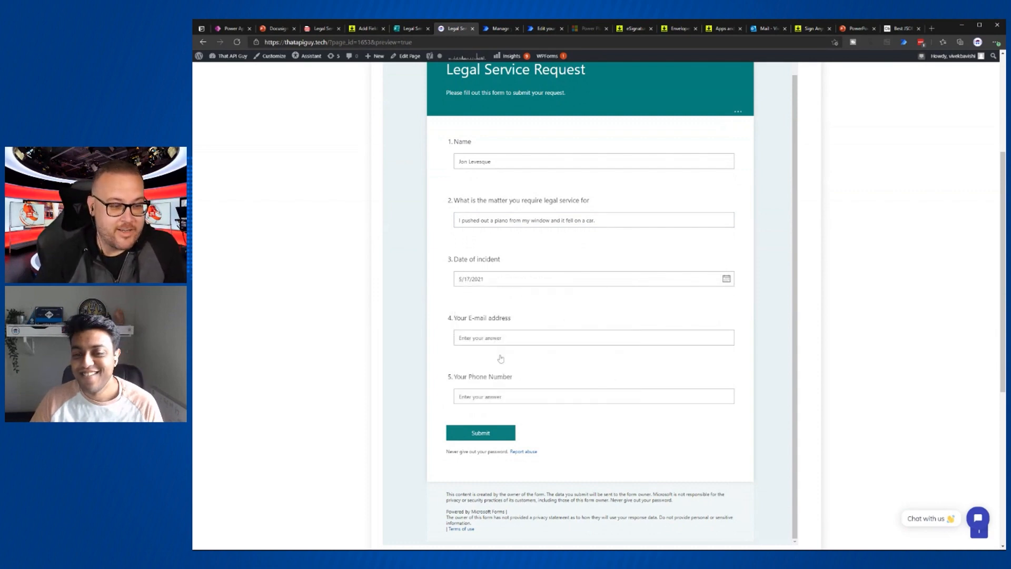
# - Enter the contact e-mail address and phone number, then submit the request
pyautogui.click(529, 338)
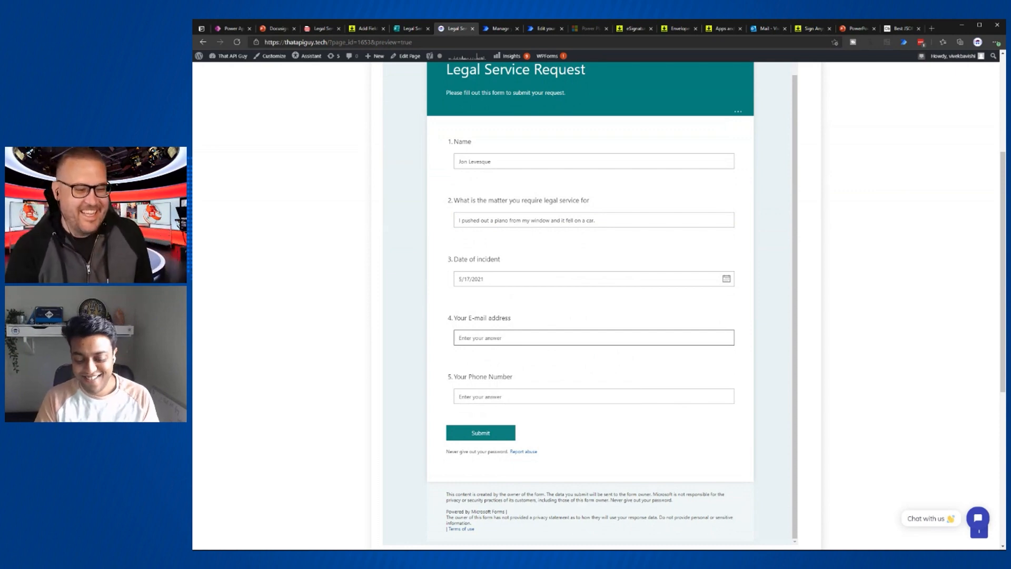
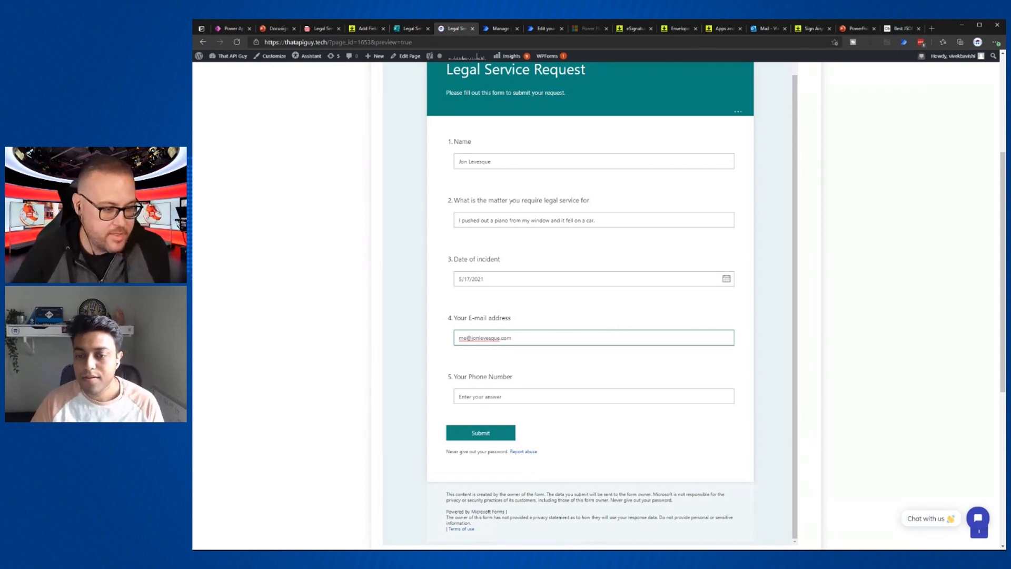
pyautogui.click(544, 396)
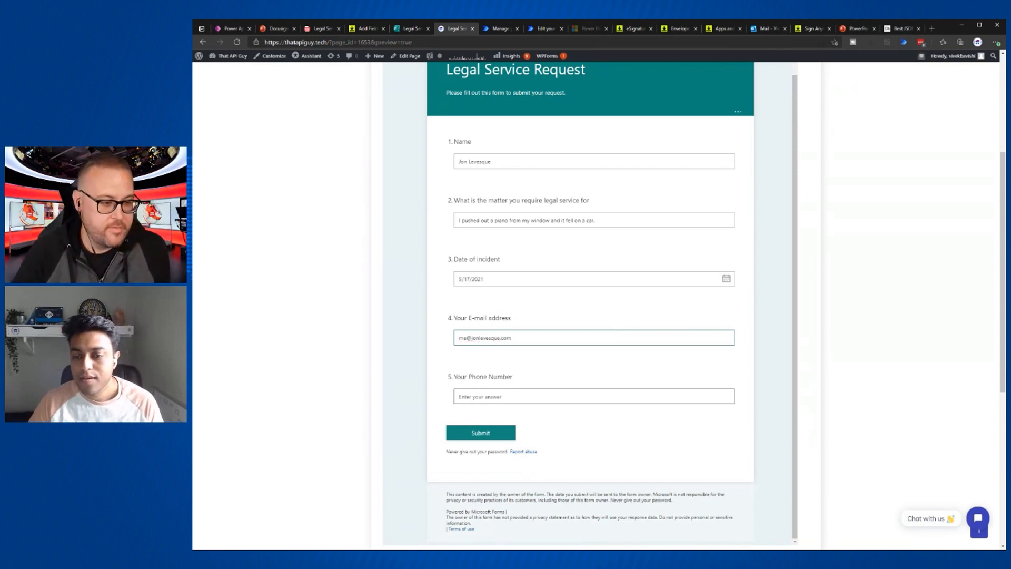
pyautogui.write('9')
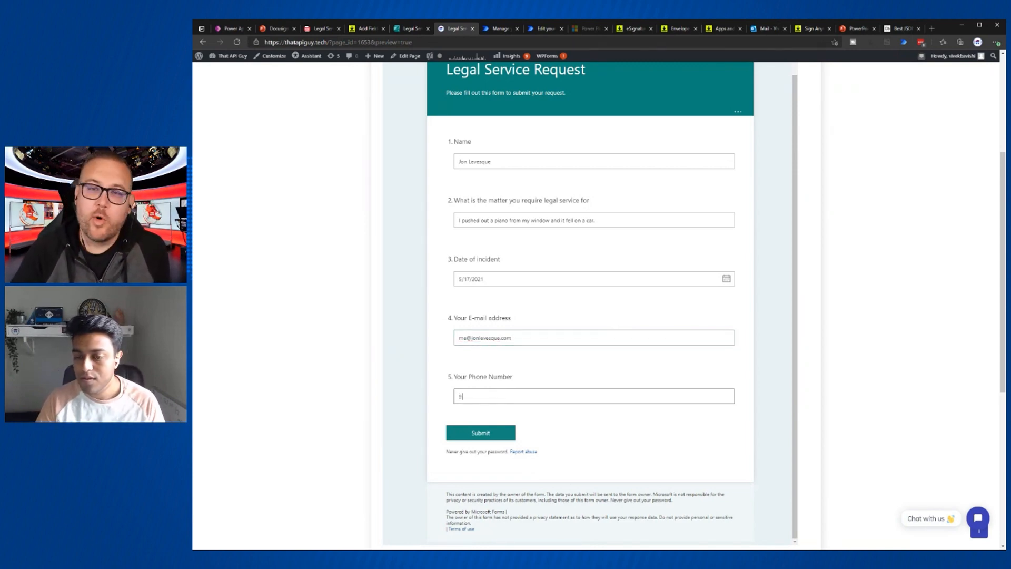
pyautogui.write('99-9999-')
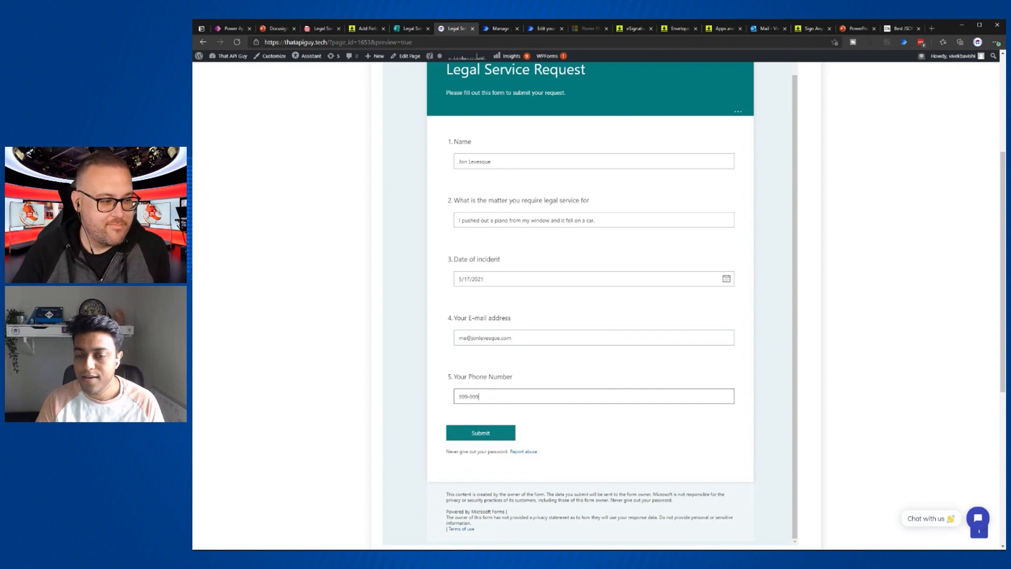
pyautogui.press('BackSpace')
pyautogui.write('-9999')
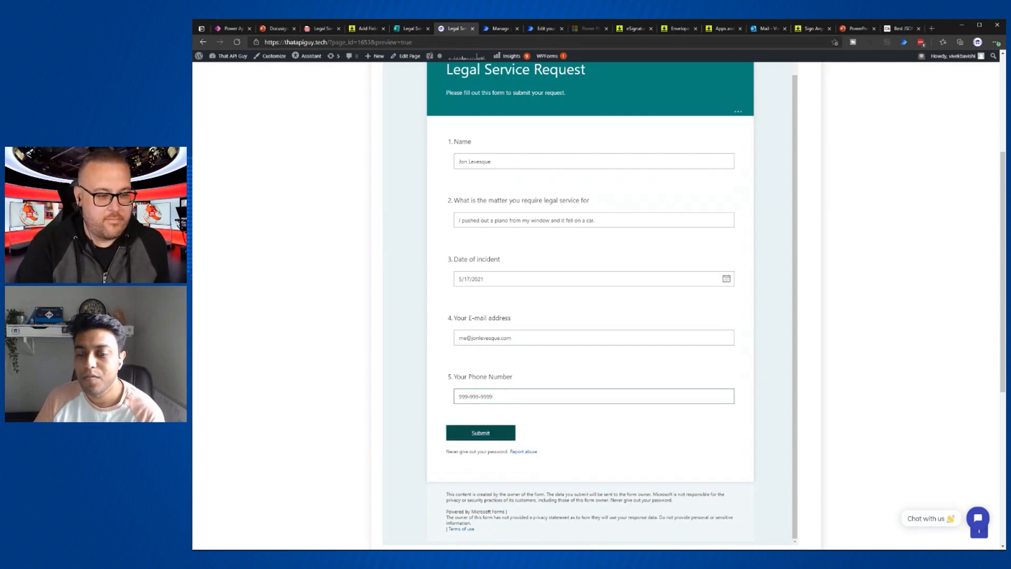
pyautogui.click(495, 435)
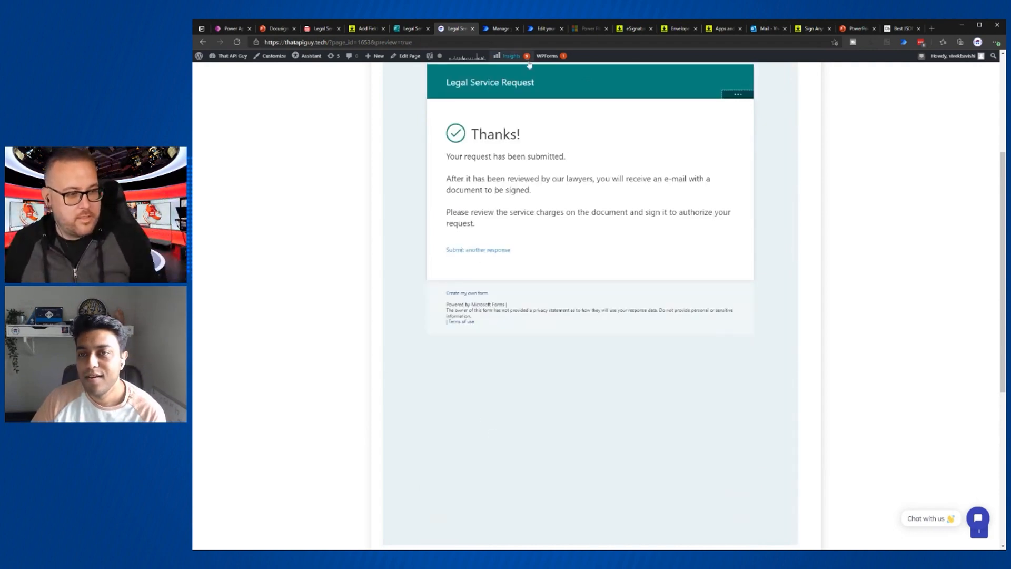
# - Leave the flow editor without saving and open the May 19, 03:54 PM run
pyautogui.click(542, 28)
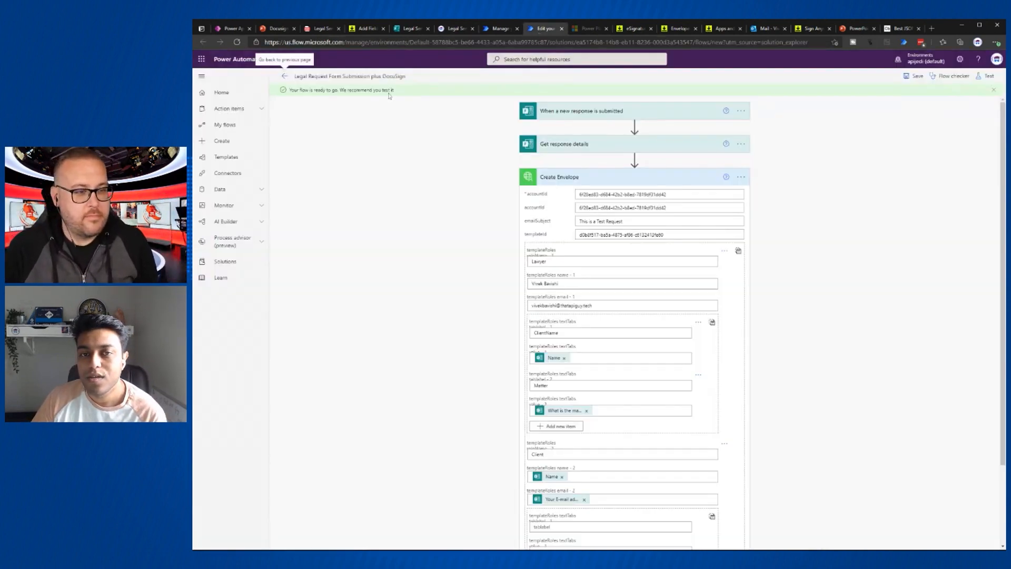
pyautogui.click(284, 78)
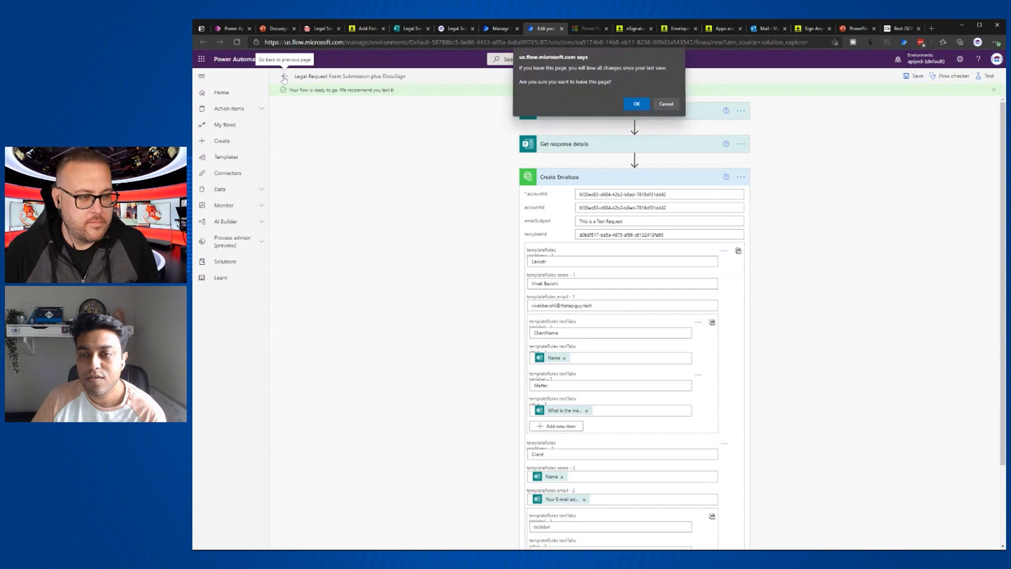
pyautogui.click(637, 103)
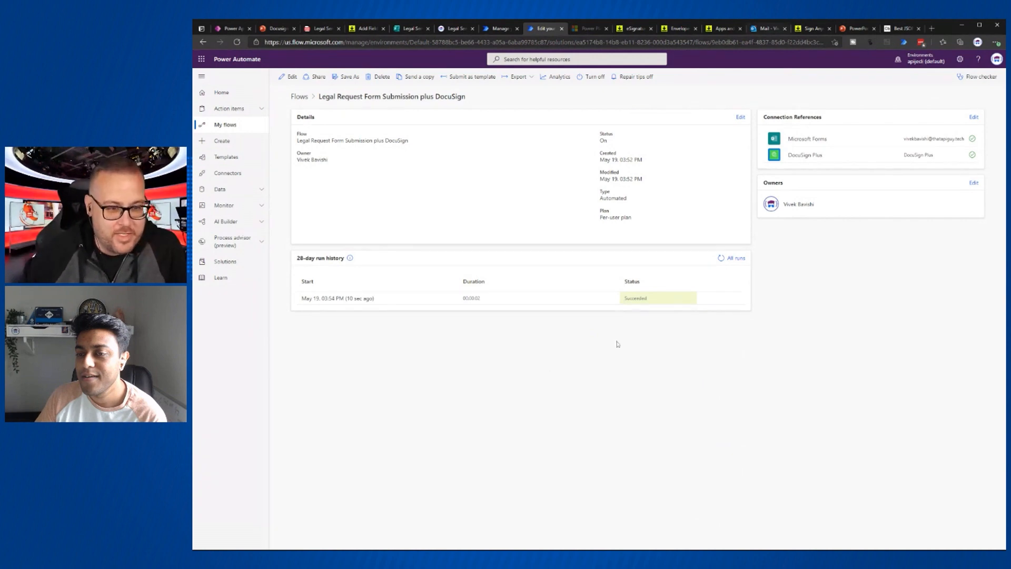
pyautogui.click(350, 299)
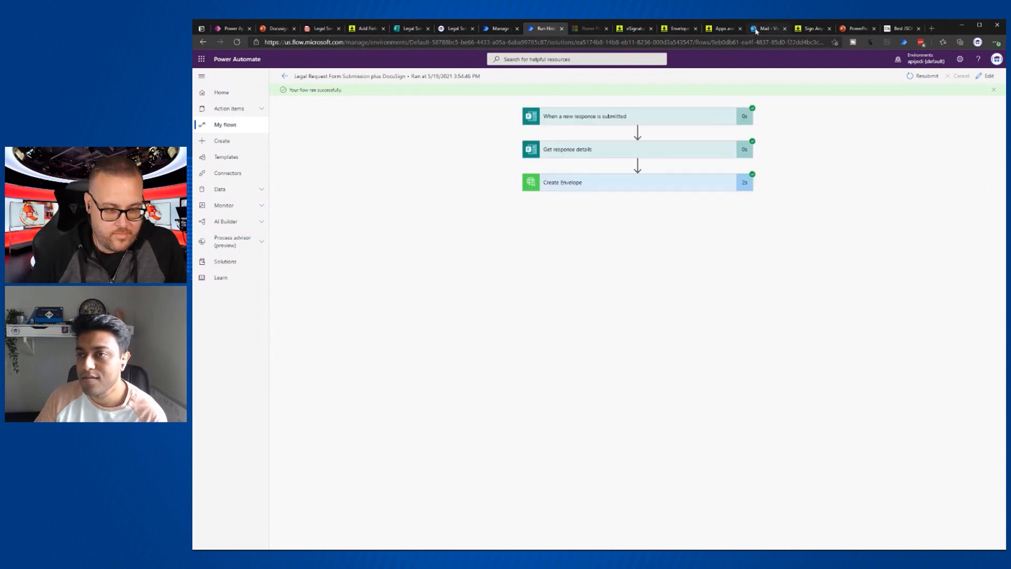
# - Open the newest DocuSign New Service Request email in Outlook and launch its document review
pyautogui.click(762, 29)
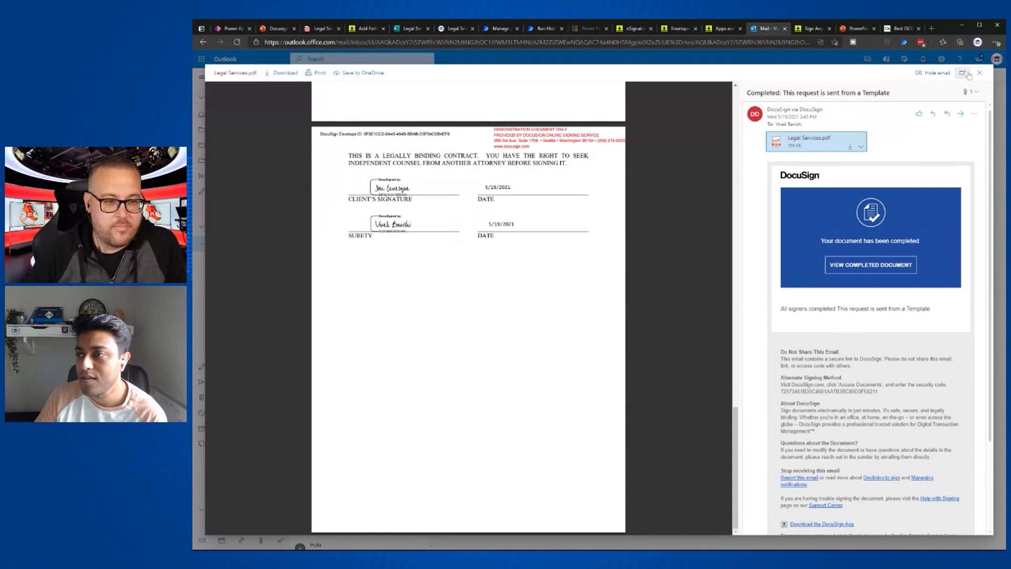
pyautogui.click(980, 73)
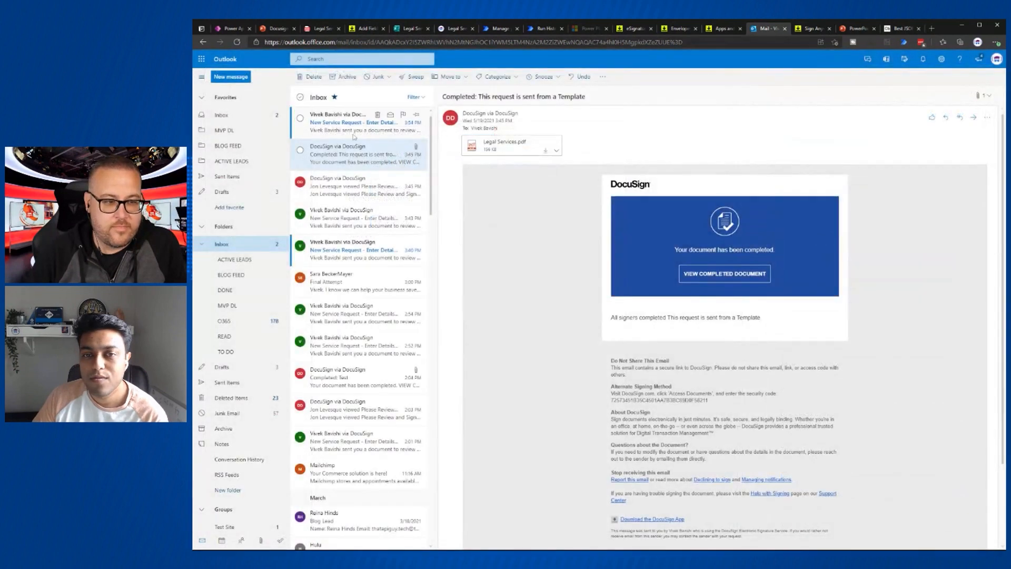
pyautogui.click(338, 129)
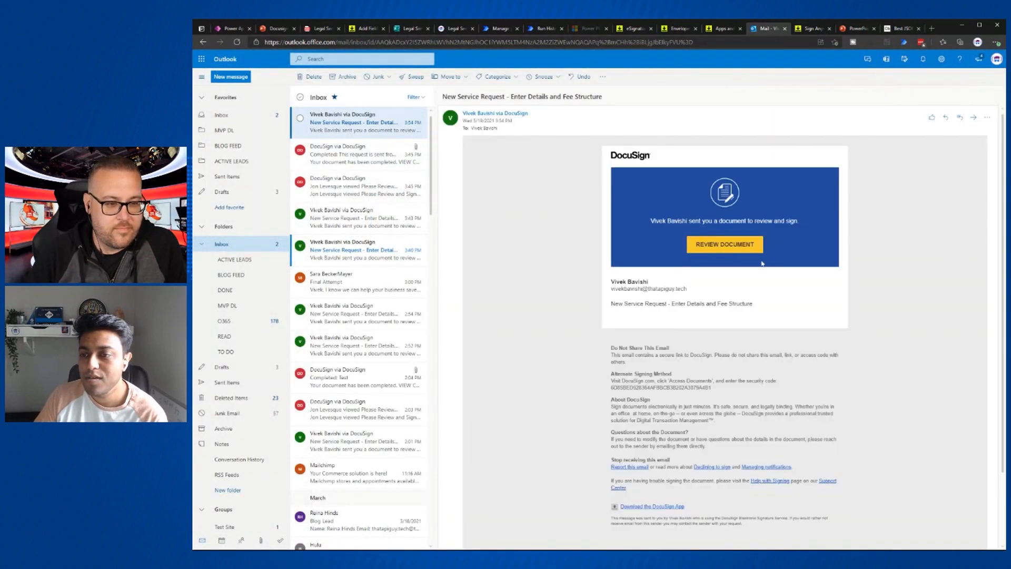
pyautogui.click(733, 253)
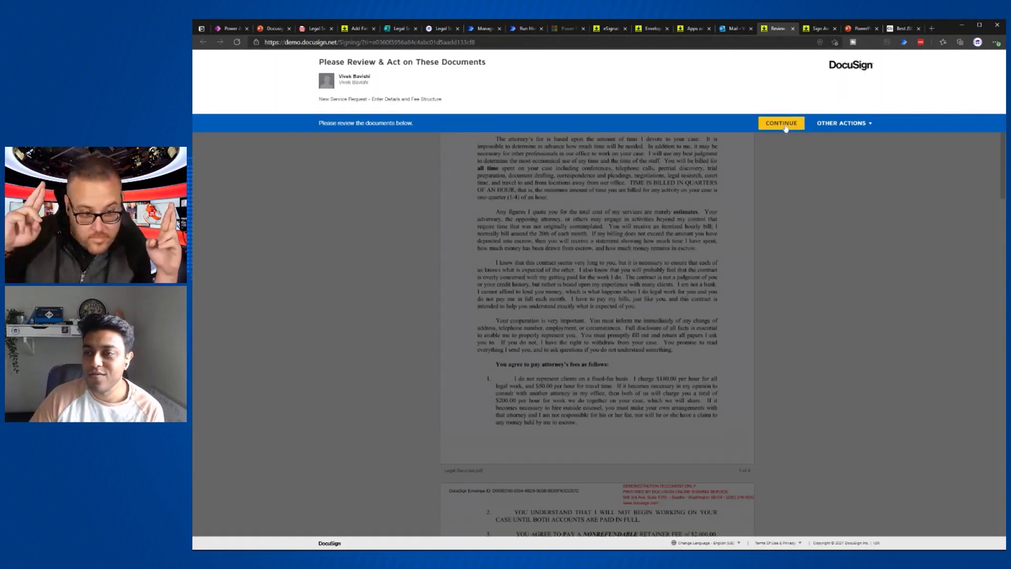
# - Begin reviewing the contract and enter 1,000 as the refundable fee
pyautogui.click(781, 123)
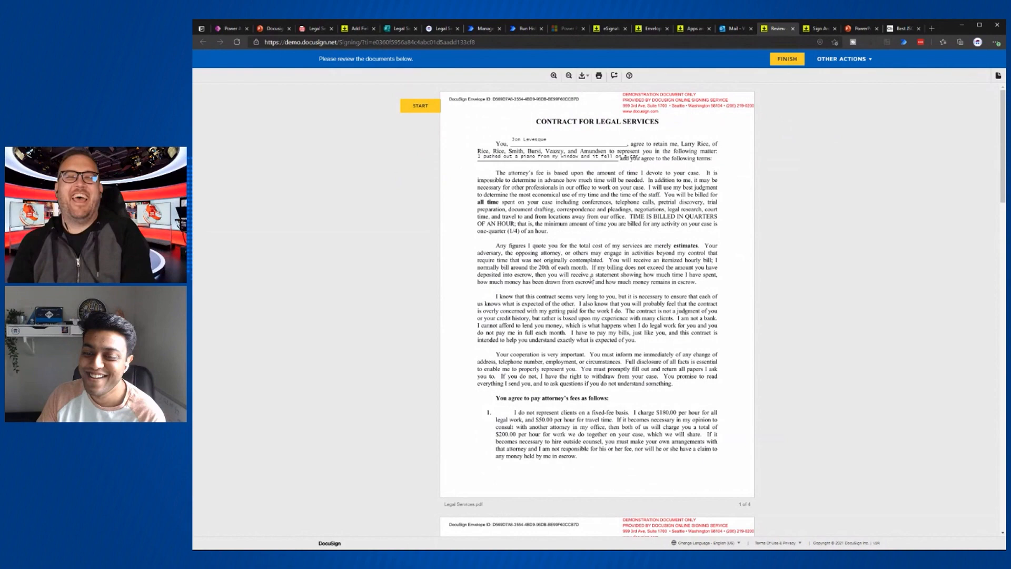
pyautogui.scroll(-7, 591, 280)
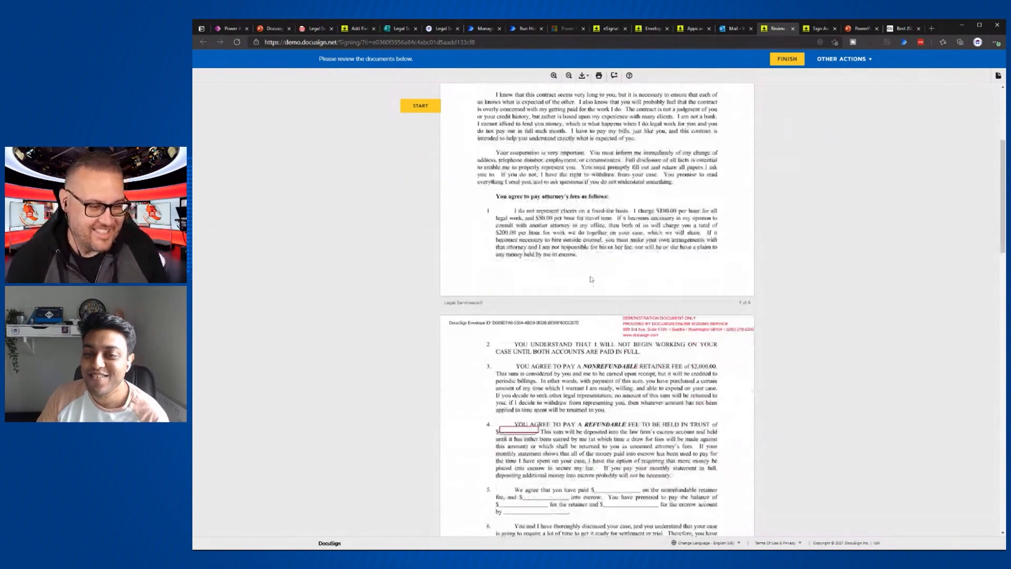
pyautogui.scroll(-2, 591, 279)
pyautogui.click(519, 179)
pyautogui.write('1,000')
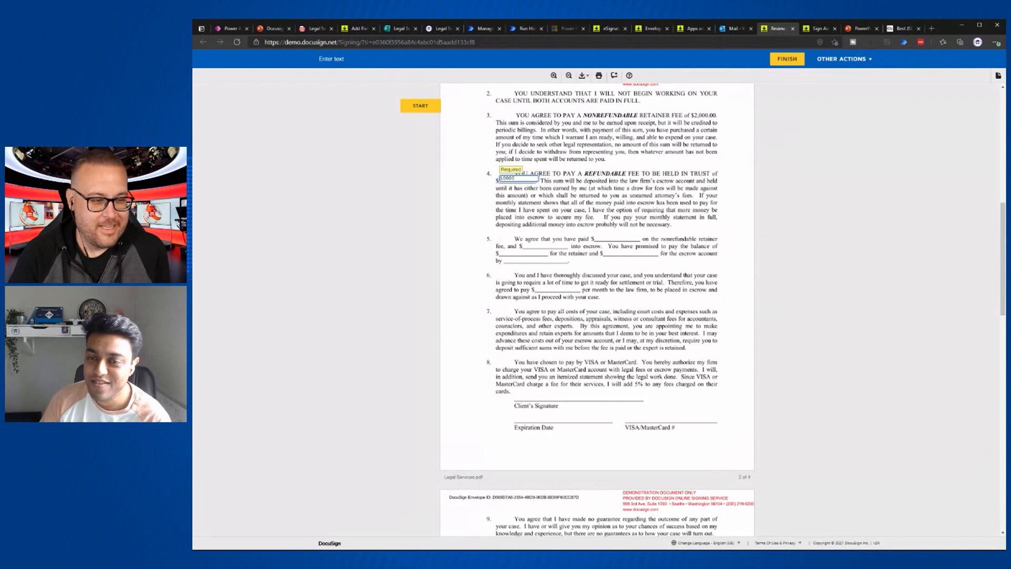
# - Sign the contract, finish signing, and decline the DocuSign login prompt
pyautogui.scroll(-10, 523, 285)
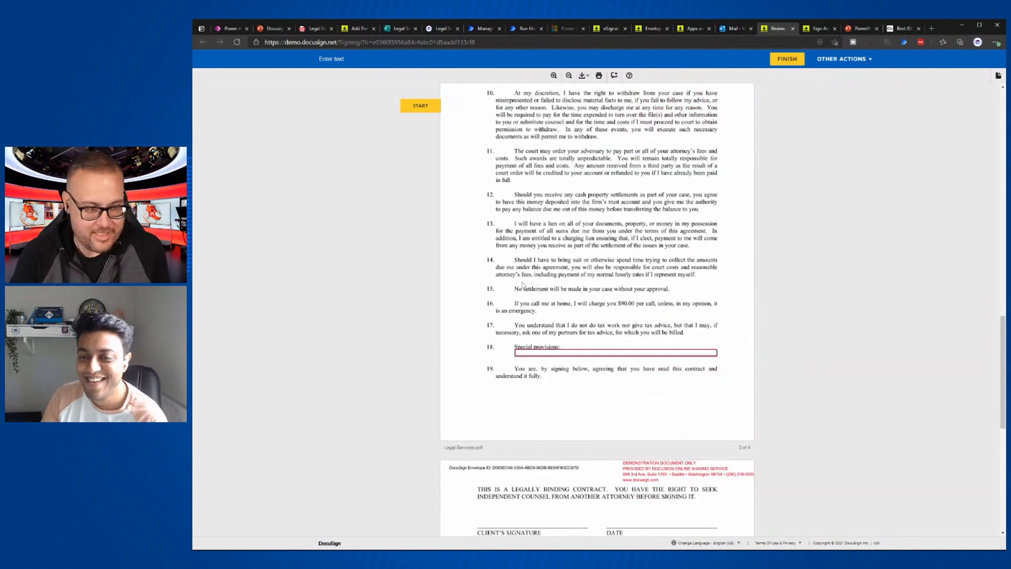
pyautogui.scroll(-2, 524, 285)
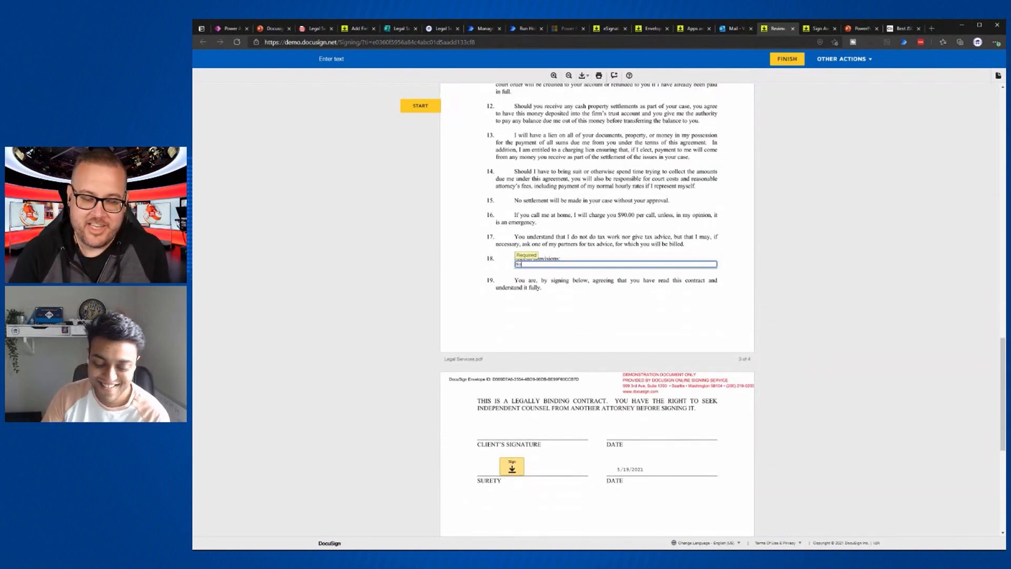
pyautogui.click(510, 468)
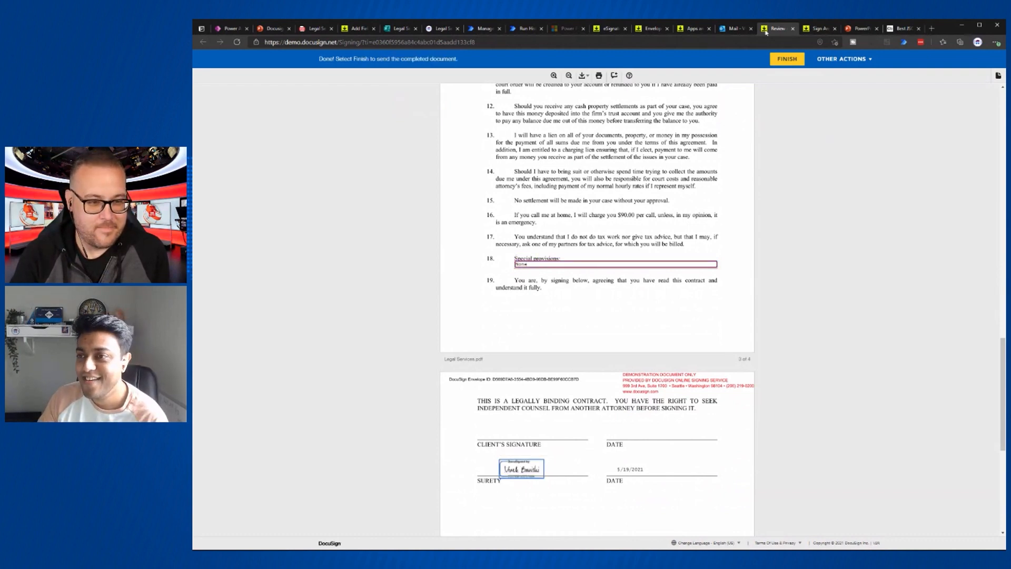
pyautogui.click(786, 60)
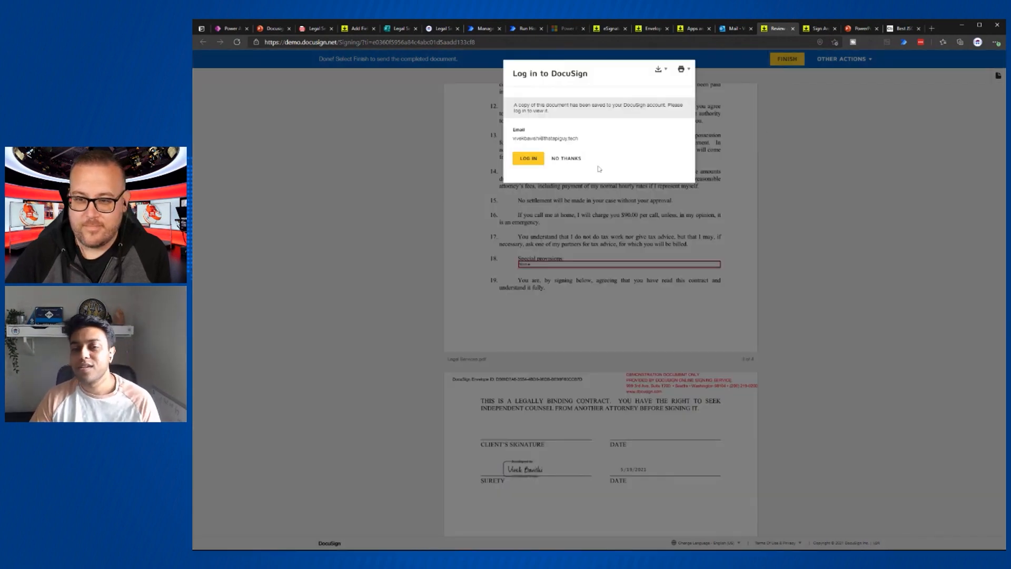
pyautogui.click(573, 159)
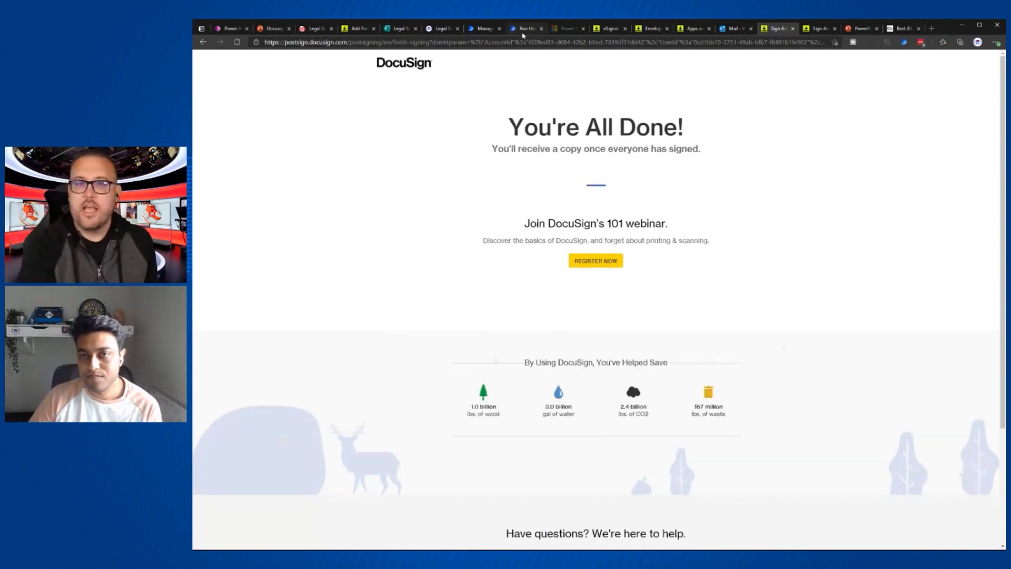
# - Inspect the run's Get response details and Create Envelope outputs, then open the flow for editing
pyautogui.click(524, 30)
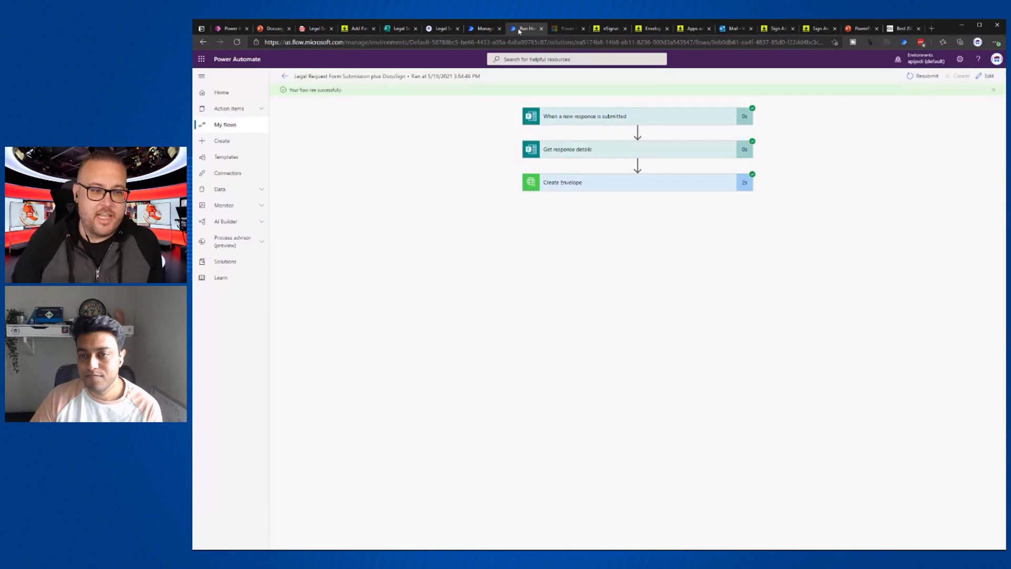
pyautogui.click(604, 153)
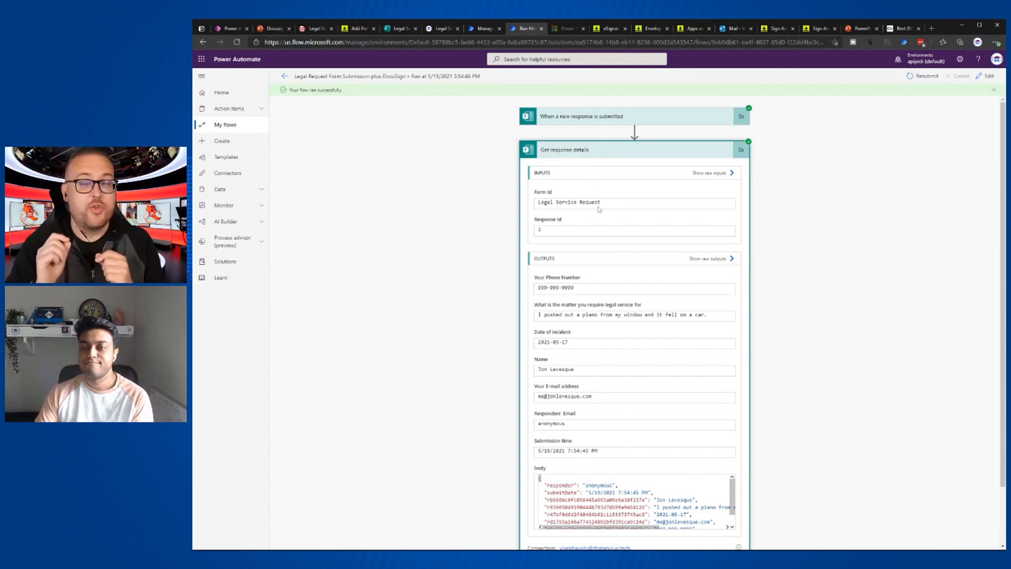
pyautogui.scroll(-1, 624, 356)
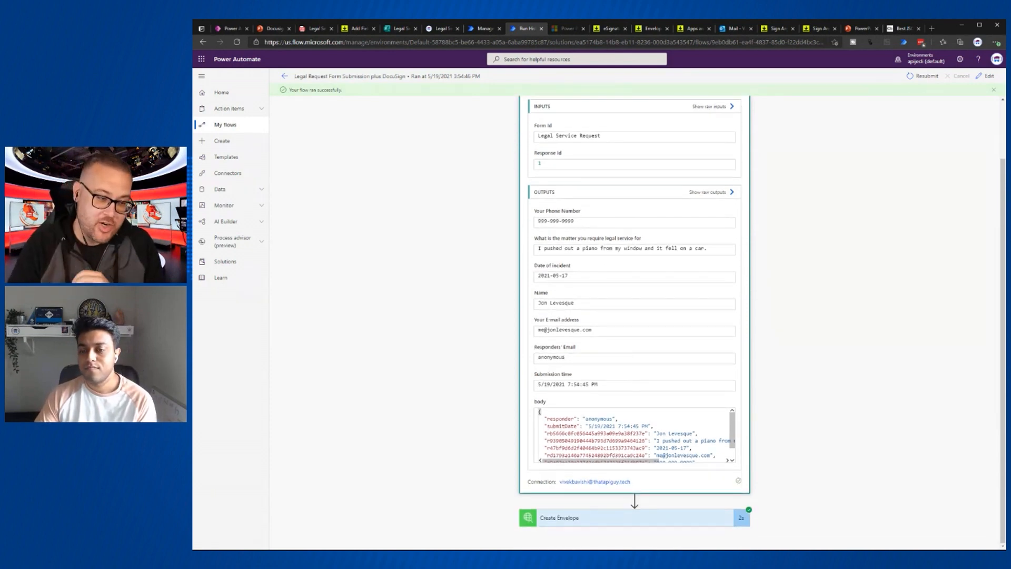
pyautogui.click(607, 515)
pyautogui.scroll(-6, 702, 461)
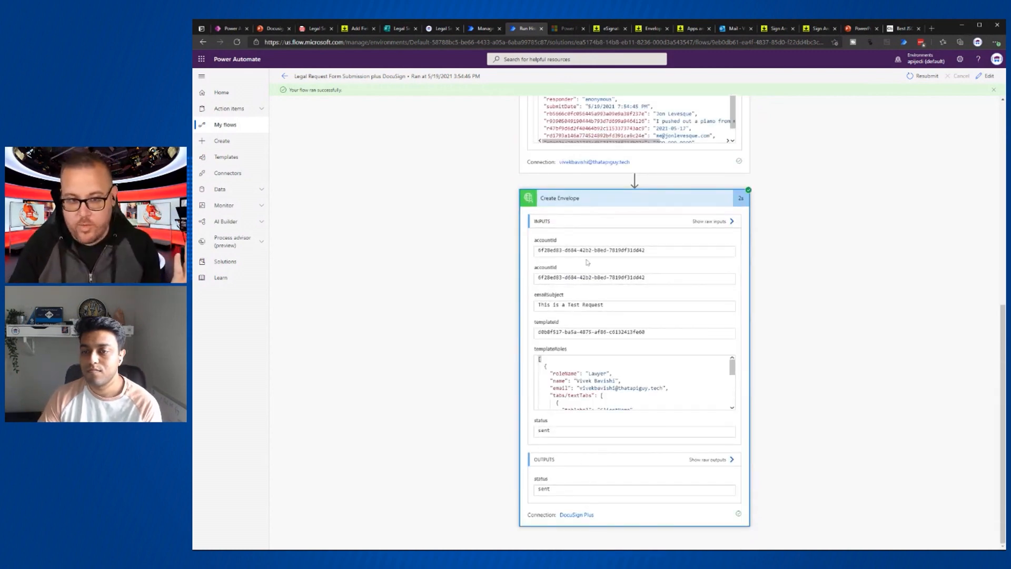
pyautogui.scroll(7, 620, 321)
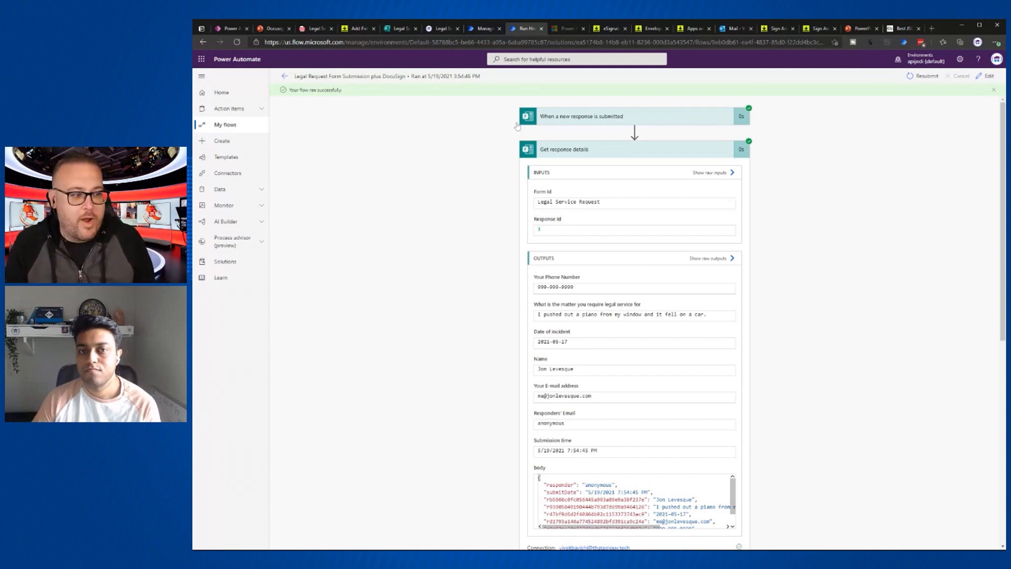
pyautogui.click(986, 76)
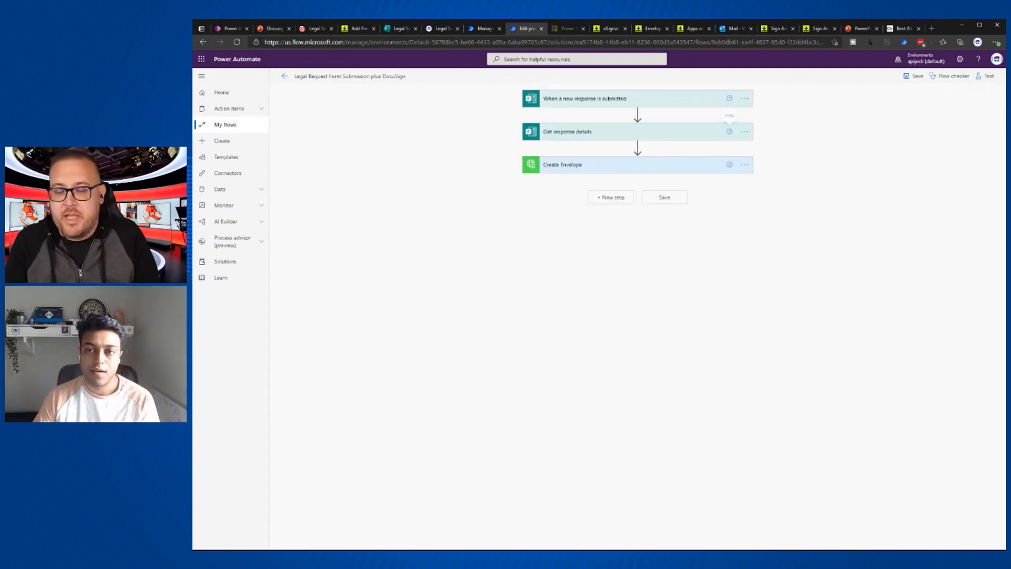
# - Delete the form-response trigger and add 'When an HTTP request is received' from the Request connector
pyautogui.click(745, 100)
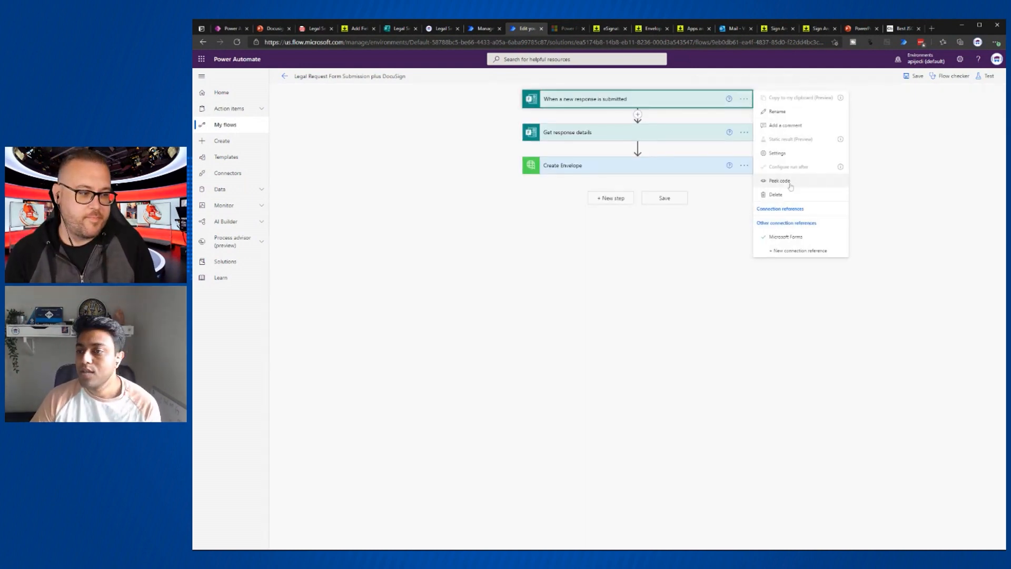
pyautogui.click(777, 194)
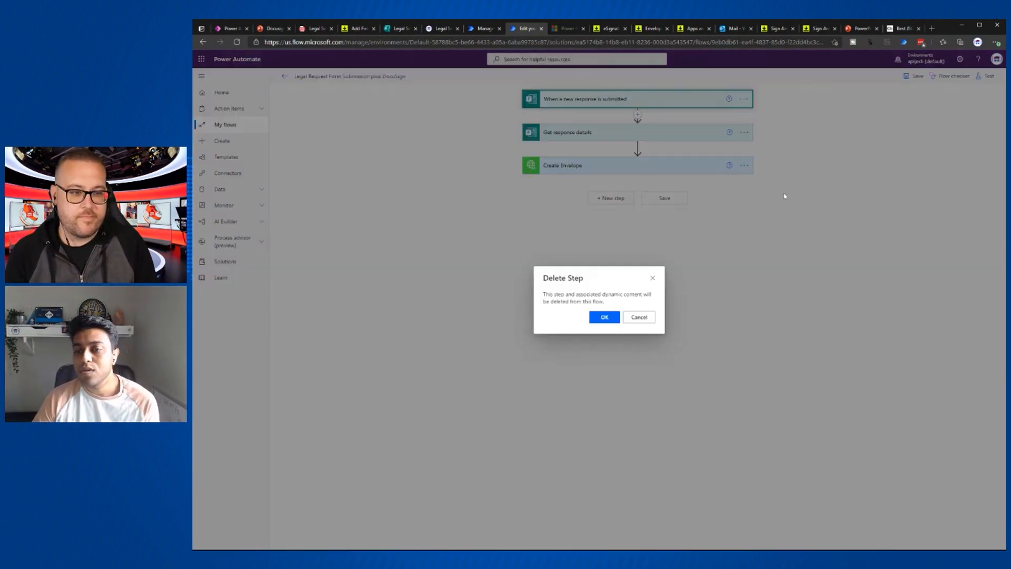
pyautogui.click(611, 321)
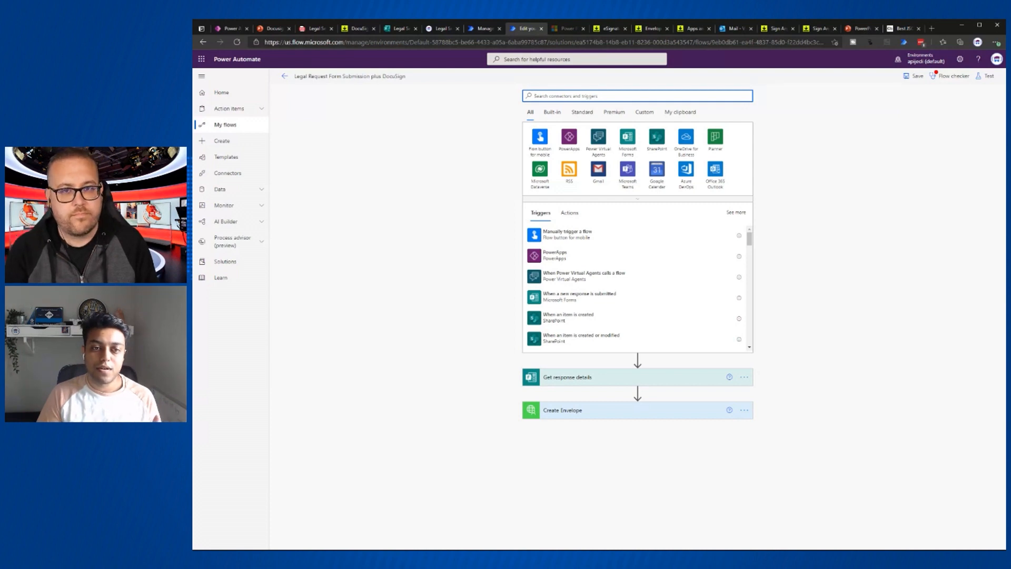
pyautogui.write('htt')
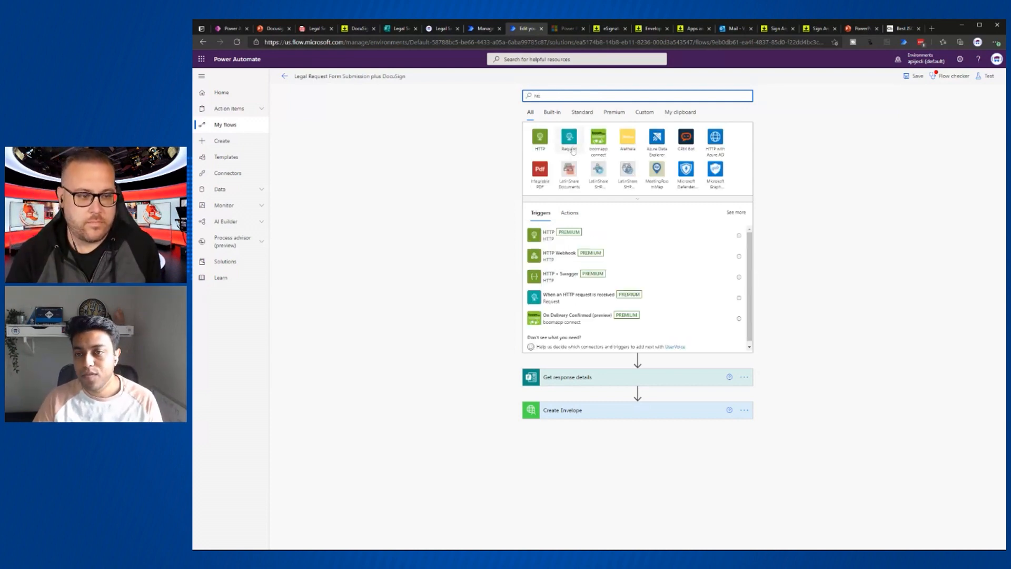
pyautogui.click(573, 149)
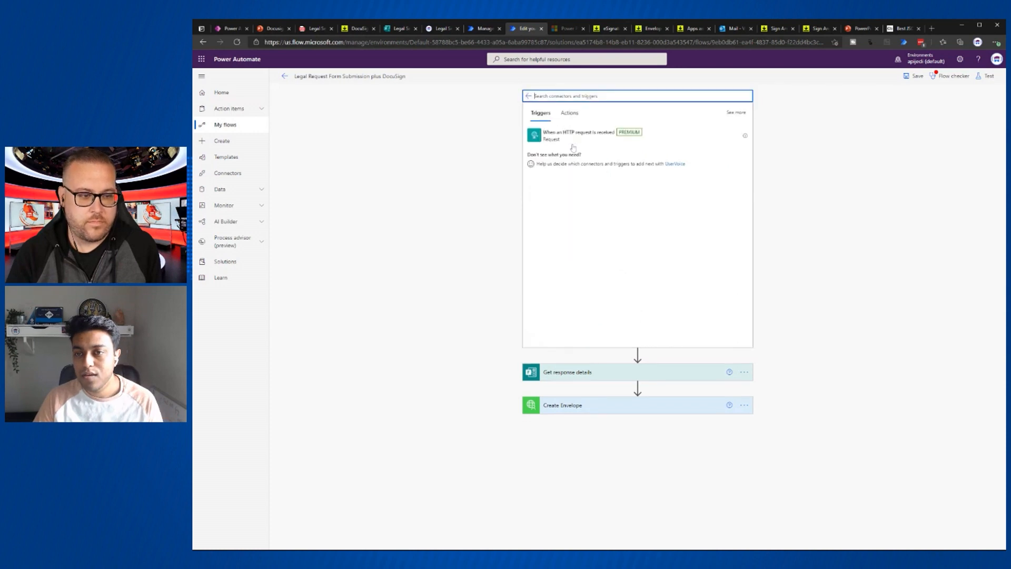
pyautogui.click(557, 138)
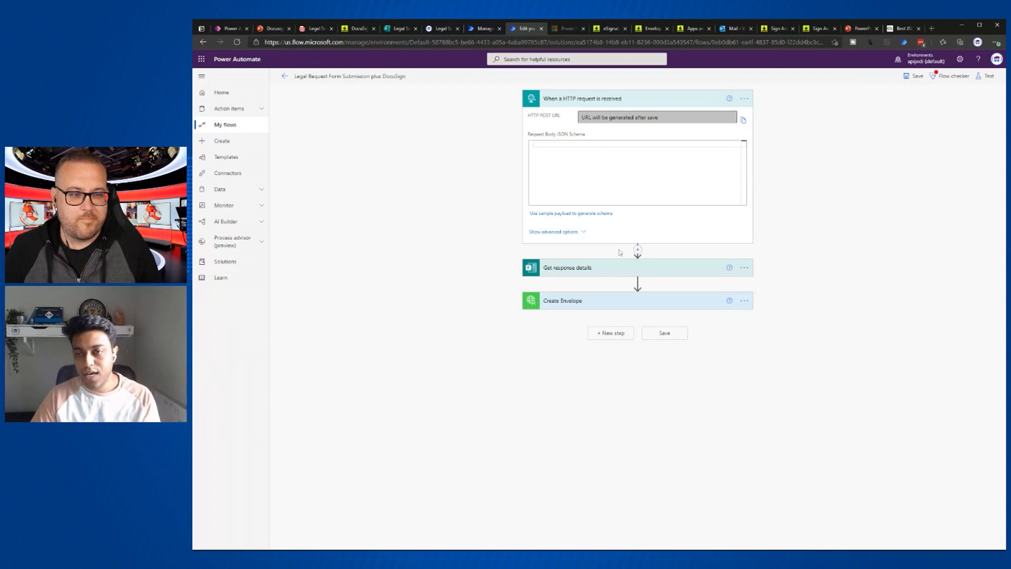
pyautogui.moveTo(638, 251)
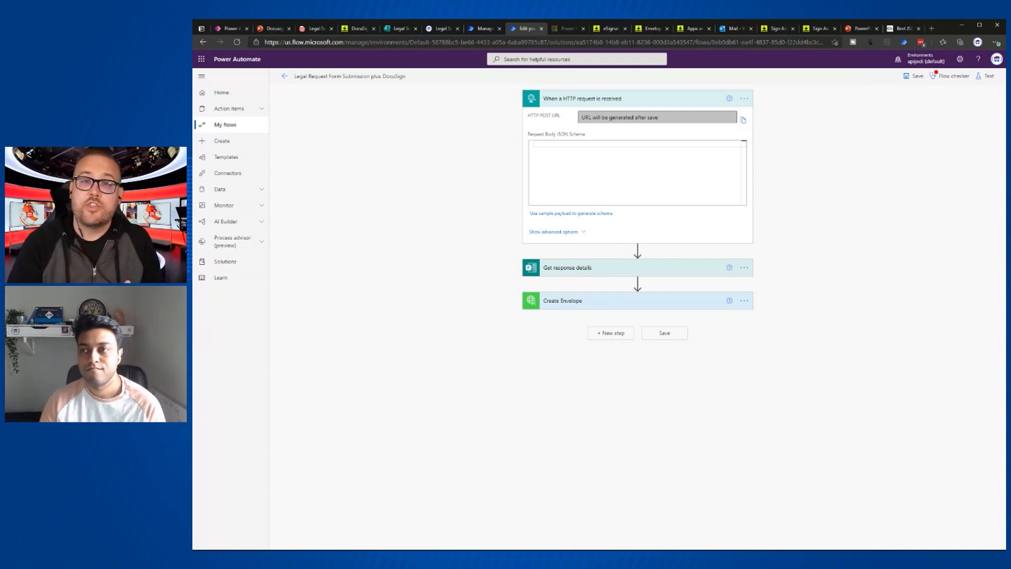
# - Move from the flow editor through the DocuSign page to the presentation's About Me slide
pyautogui.click(862, 30)
pyautogui.click(816, 30)
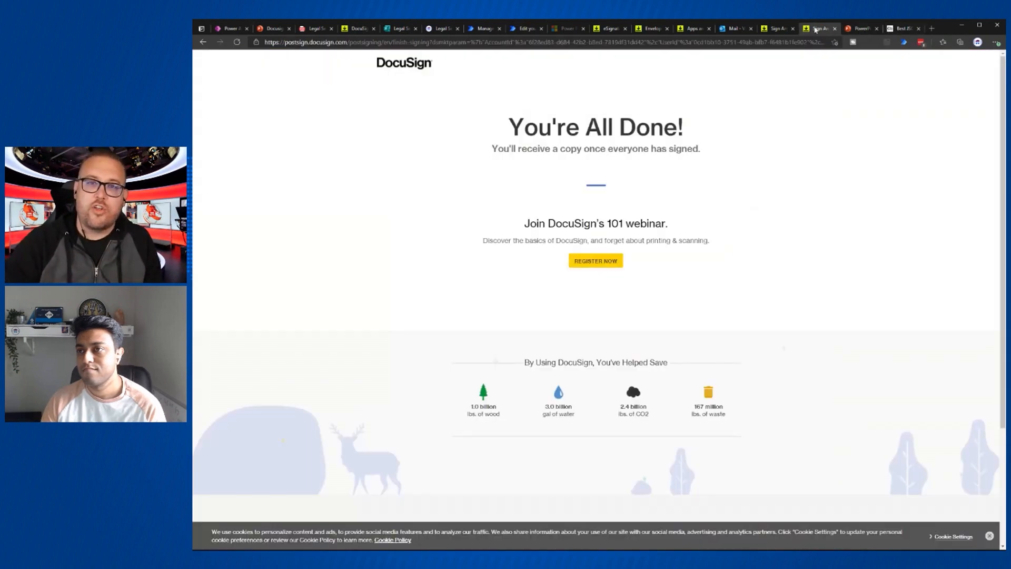
pyautogui.click(268, 30)
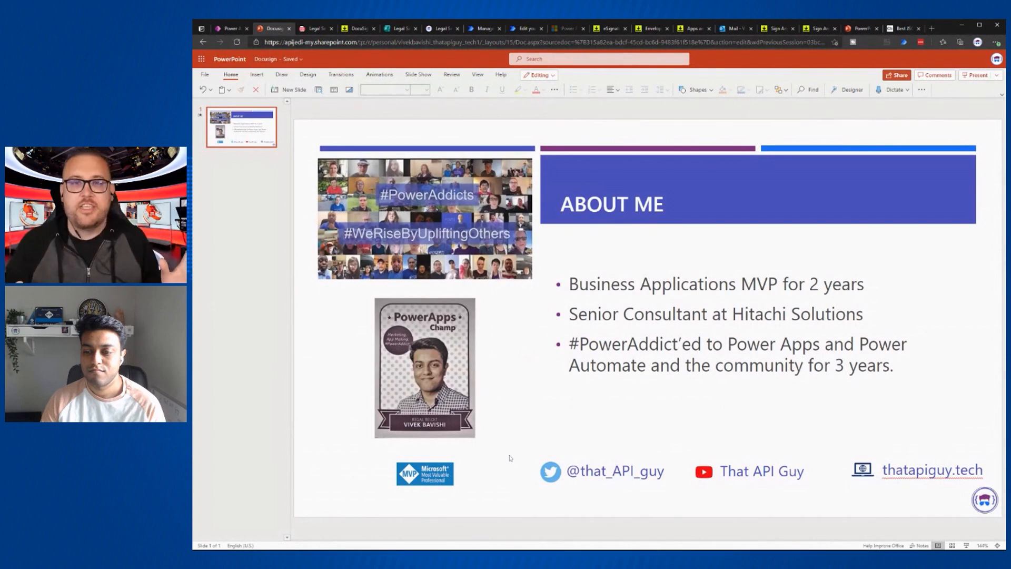